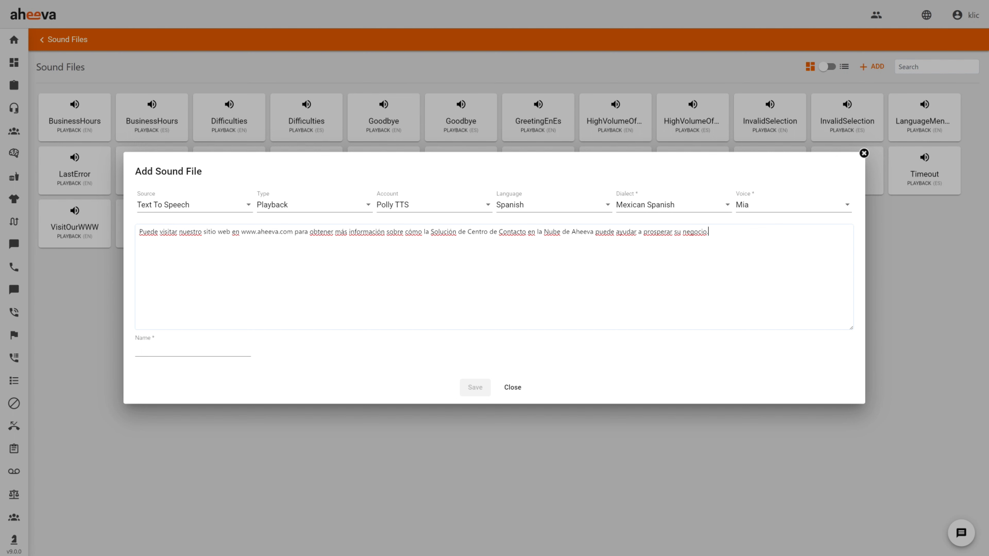
Step: Name the Spanish text-to-speech file VisitOurWWW, generate and preview its audio, and save it
click(203, 348)
text(VisitOurWWW)
click(300, 349)
click(349, 347)
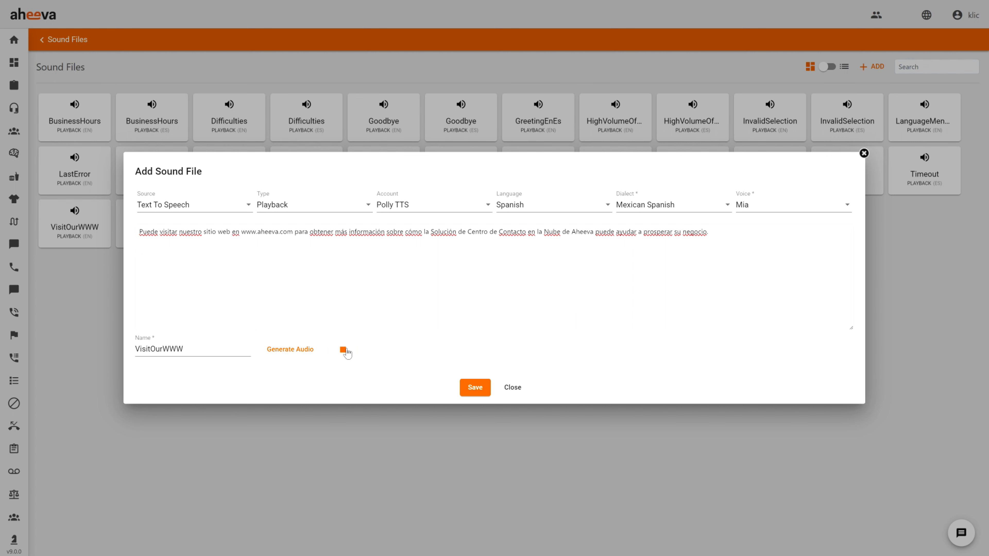
click(344, 351)
click(476, 388)
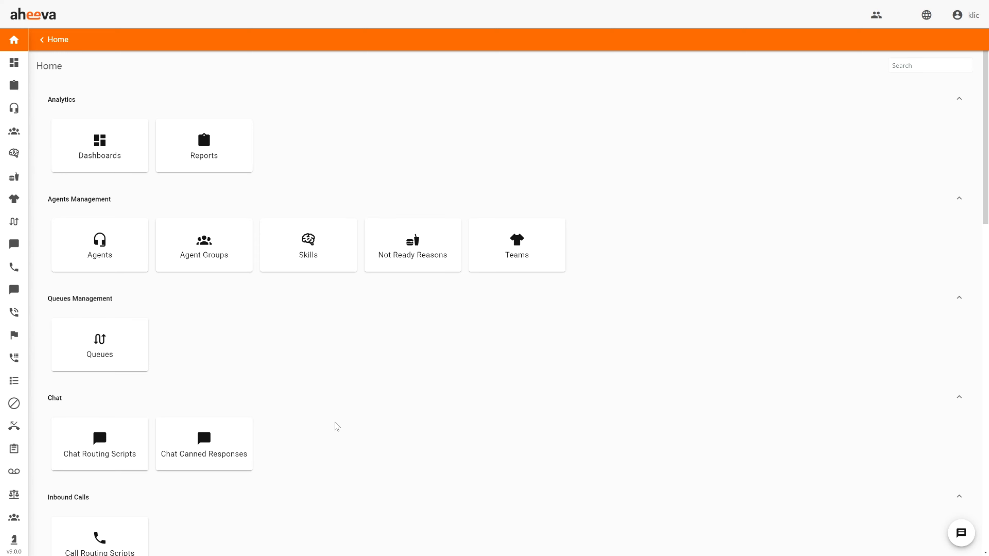
Step: Open the call routing scripts and start a new script
scroll(338, 427, down, 3)
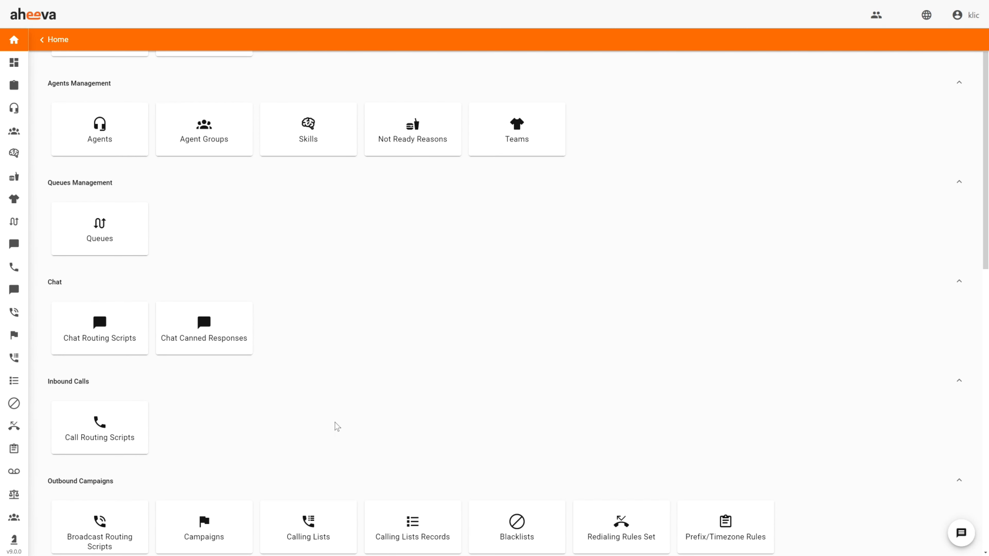
click(113, 430)
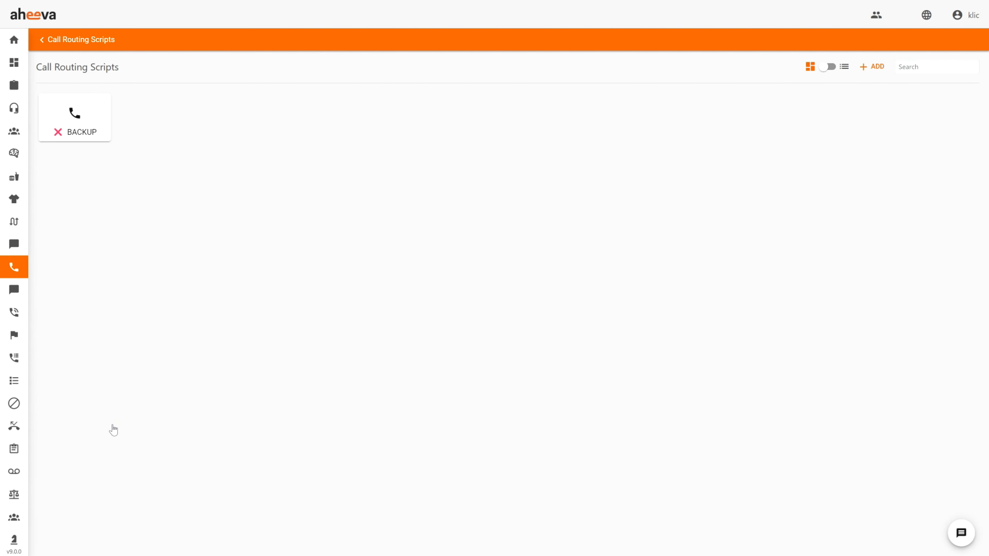
click(872, 69)
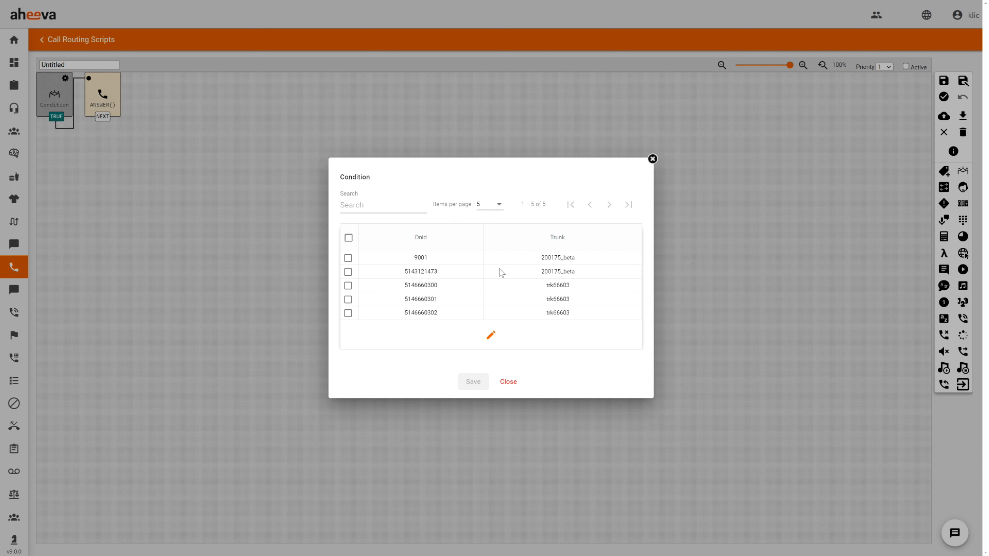
Step: Set the script's condition to the ten-digit DNID on trunk 200175_beta and move the ANSWER block clear of the condition block
click(348, 273)
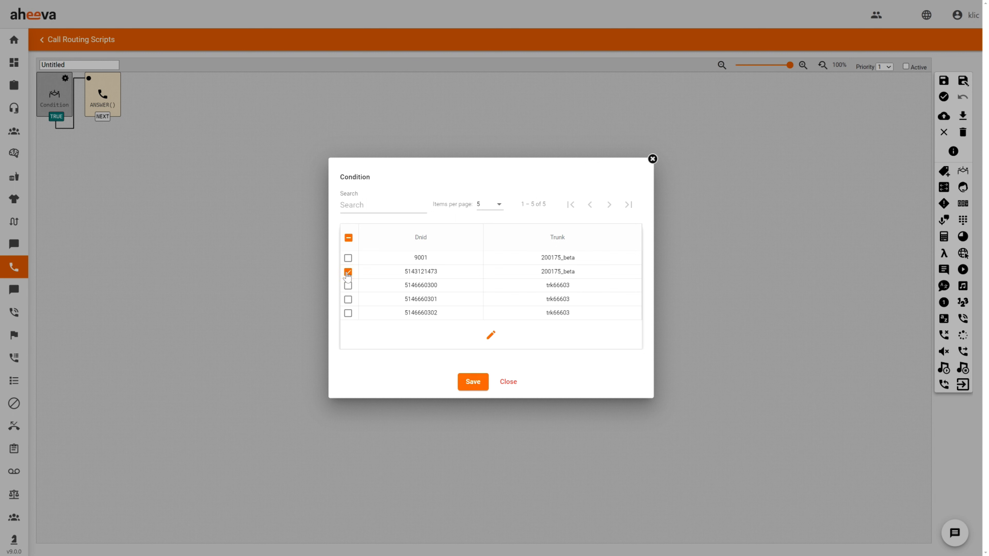
click(474, 382)
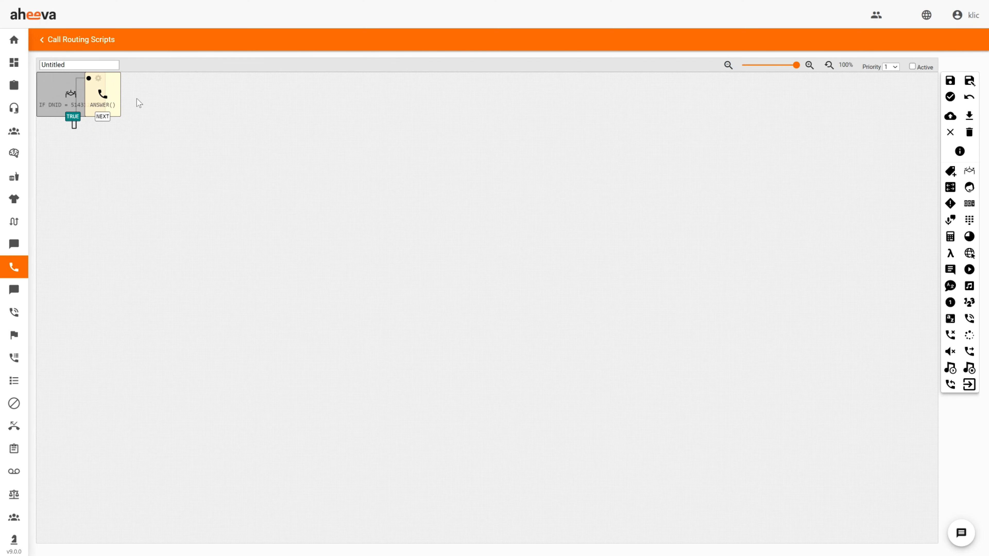
drag(115, 81, 153, 82)
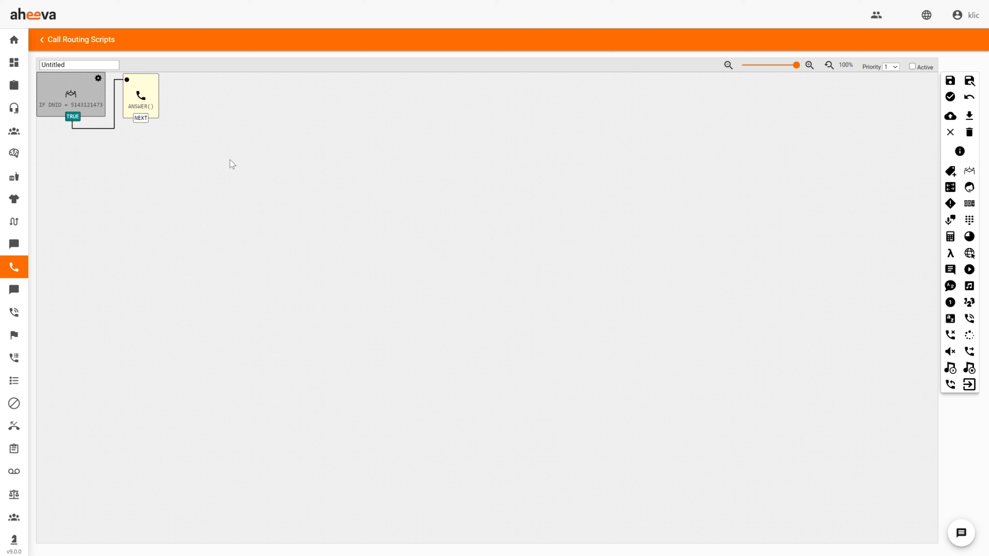
Step: Remove the connection from the condition's TRUE output to the ANSWER block, and reconnect the two
click(72, 115)
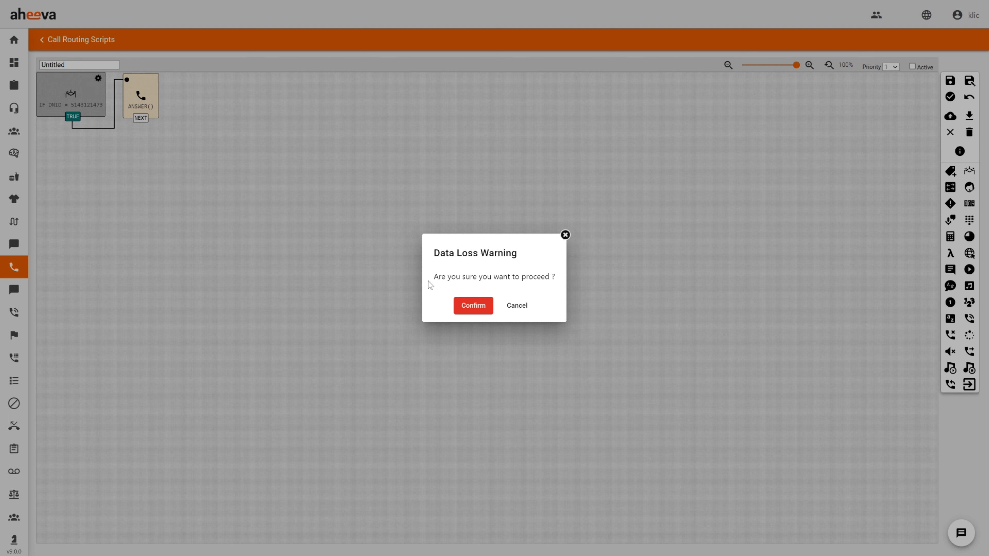
click(469, 307)
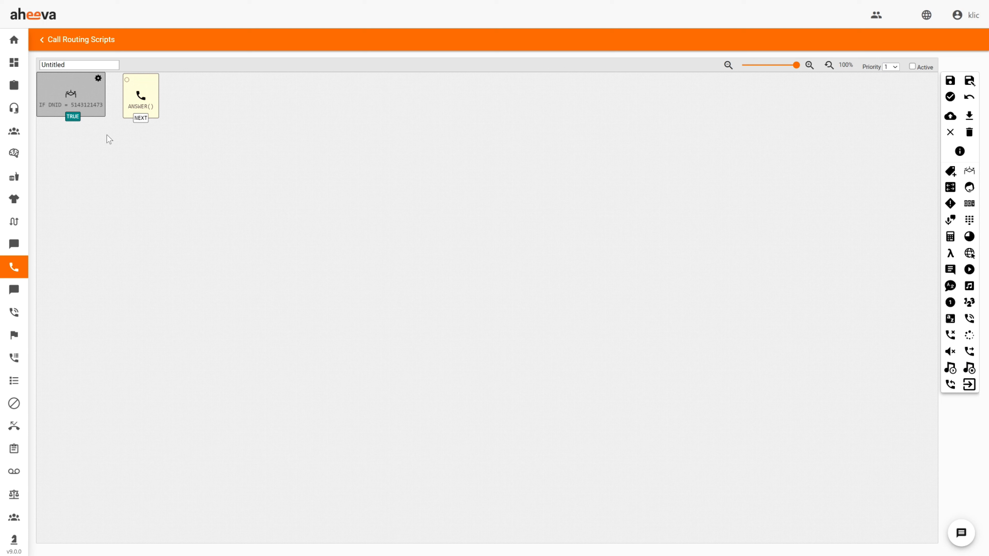
drag(73, 118, 127, 81)
Step: Rename the untitled call routing script as Inbound-73 and save it
double_click(88, 65)
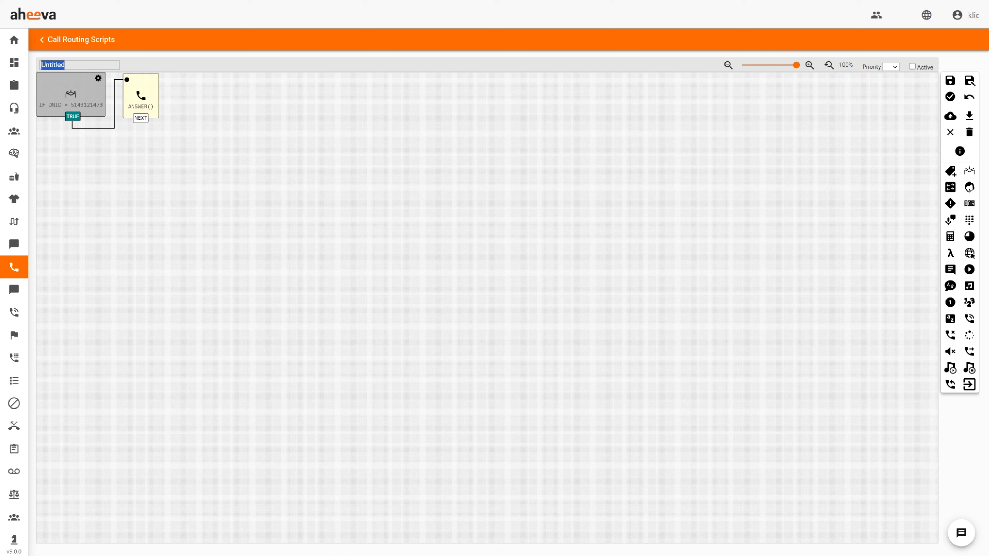
text(Inbound-73)
click(950, 83)
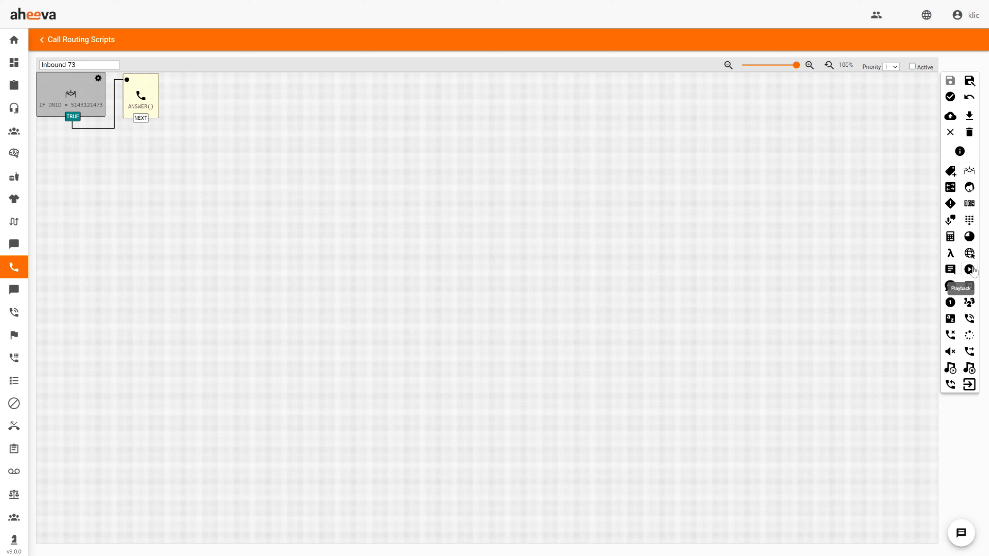
Step: Add a Playback block for GreetingEnEs beside the ANSWER block and connect ANSWER's NEXT output to it
click(970, 270)
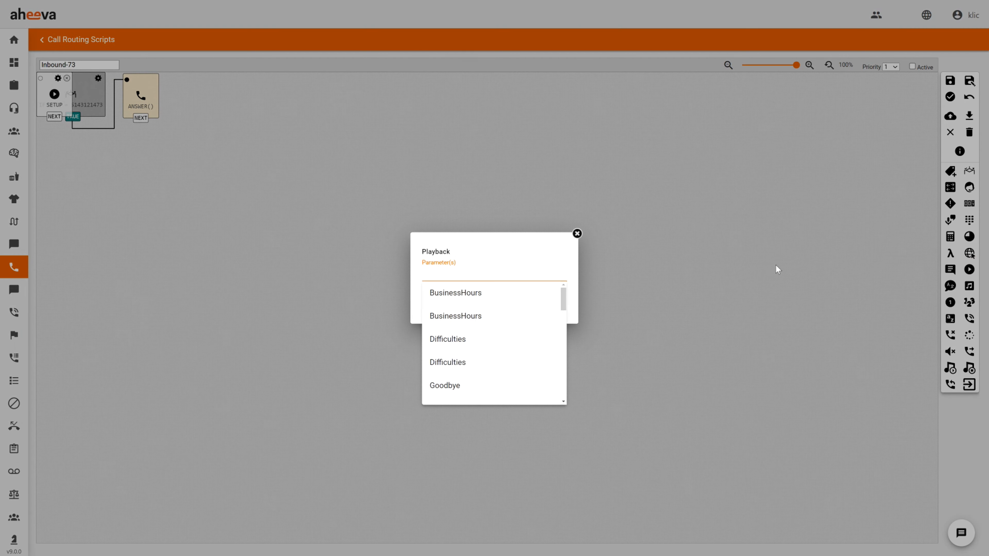
scroll(490, 328, down, 1)
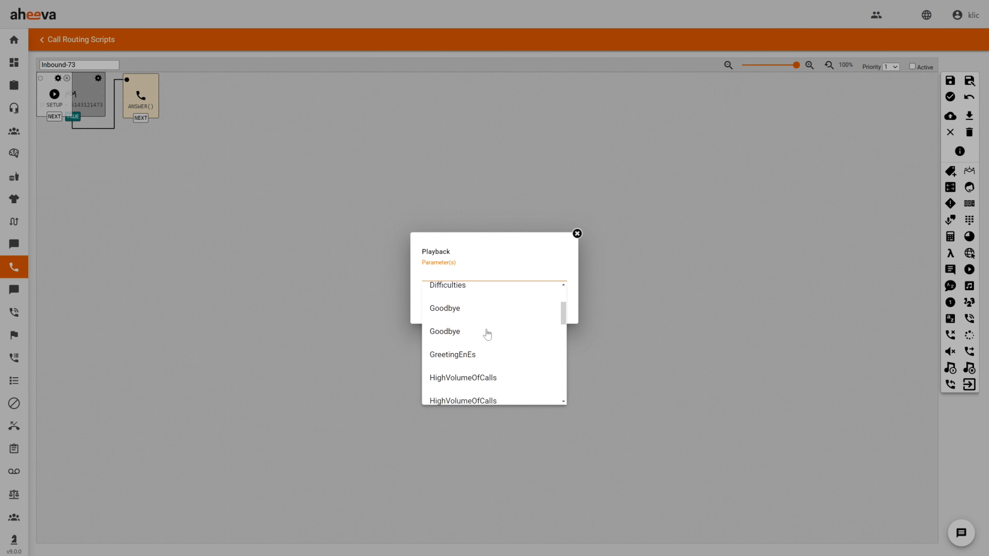
click(478, 359)
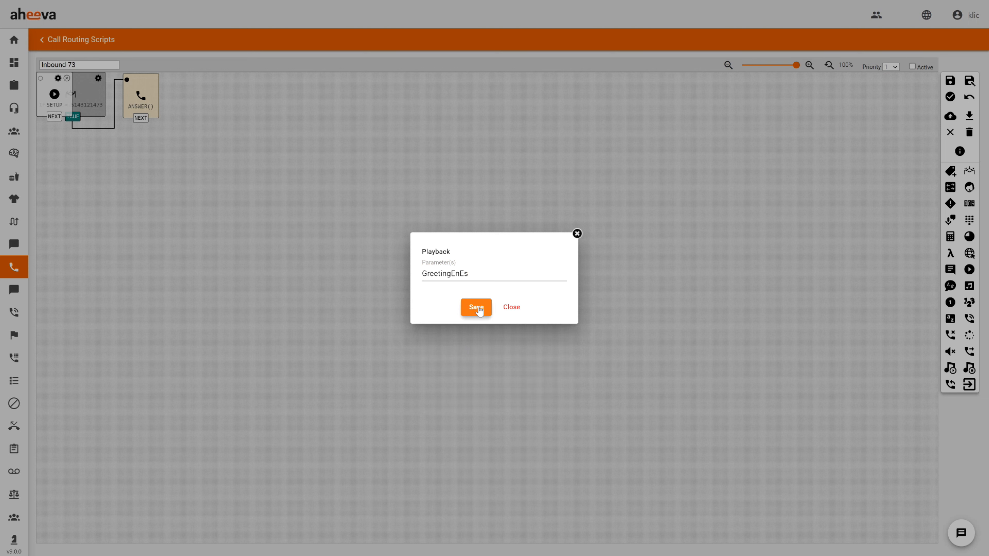
click(476, 307)
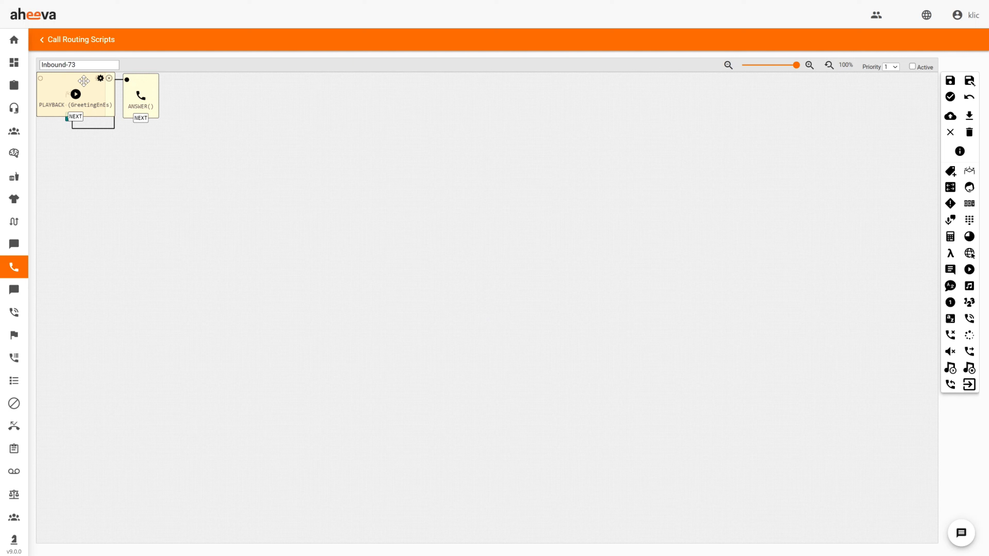
drag(78, 80, 216, 81)
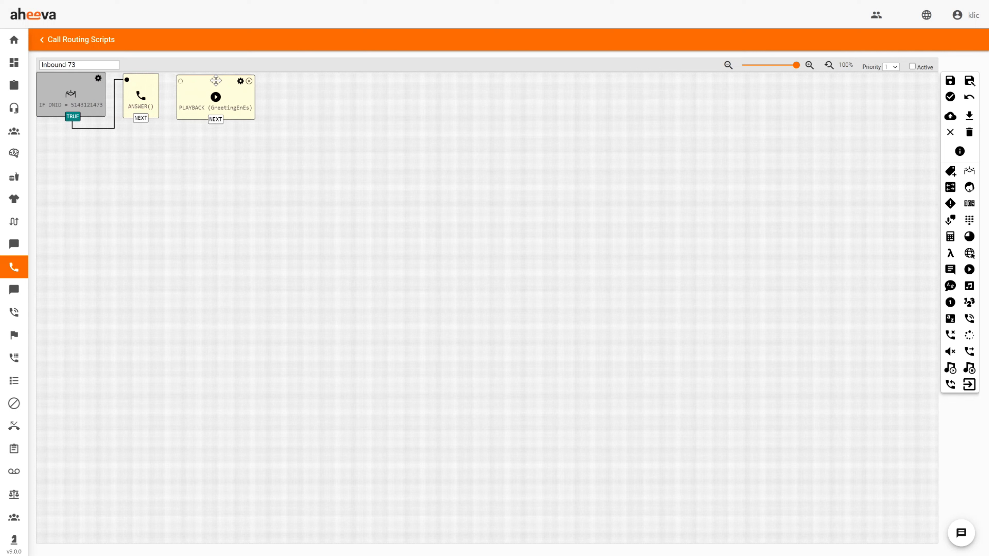
drag(141, 118, 179, 82)
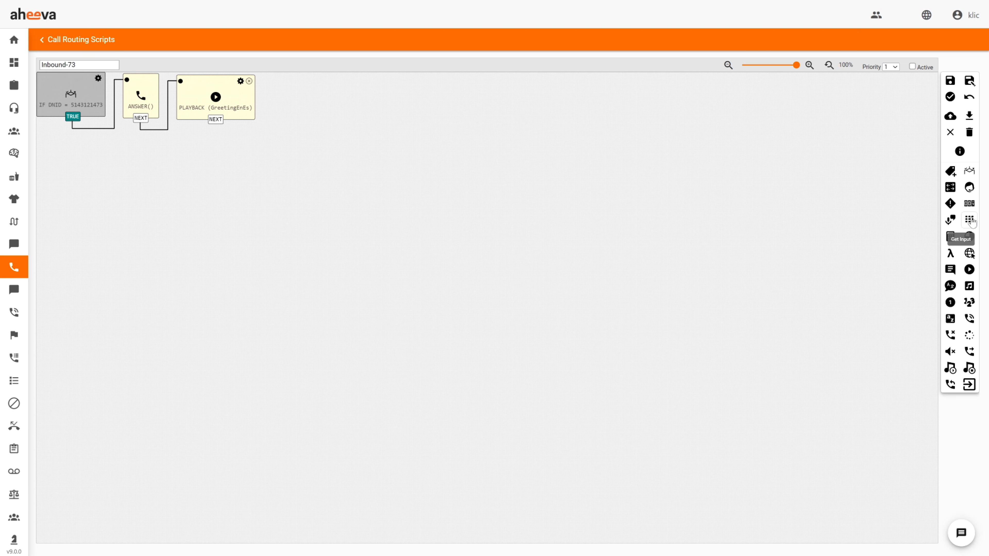
Step: Add a Get Input block with the data name lang_opt and the prompt LanguageMenuEnEs
click(970, 221)
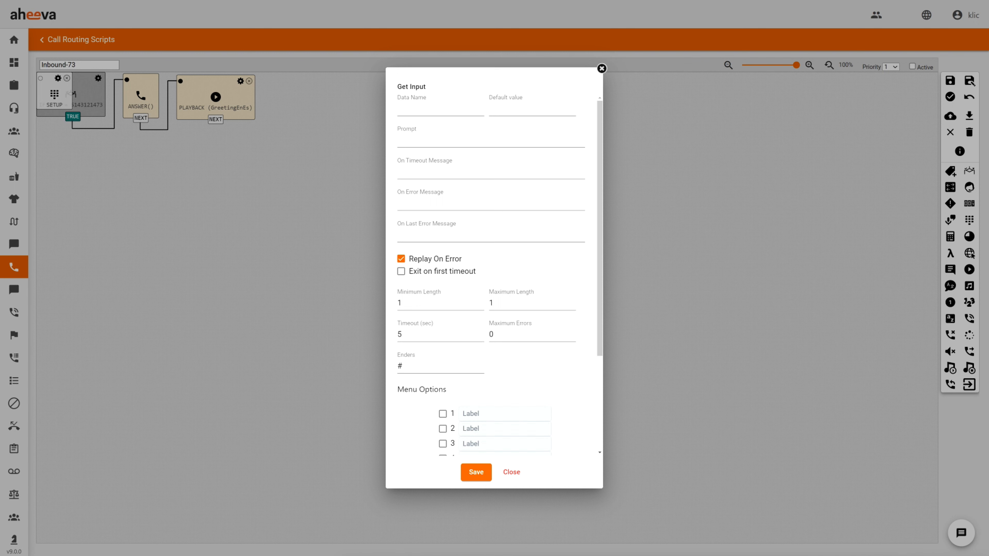
click(440, 109)
text(lang_opt)
click(426, 140)
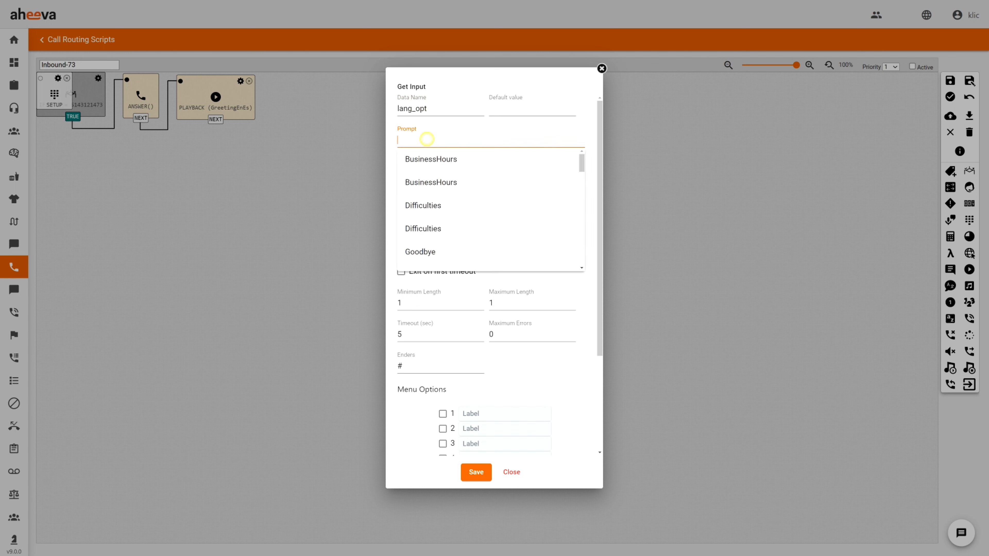
scroll(442, 193, down, 4)
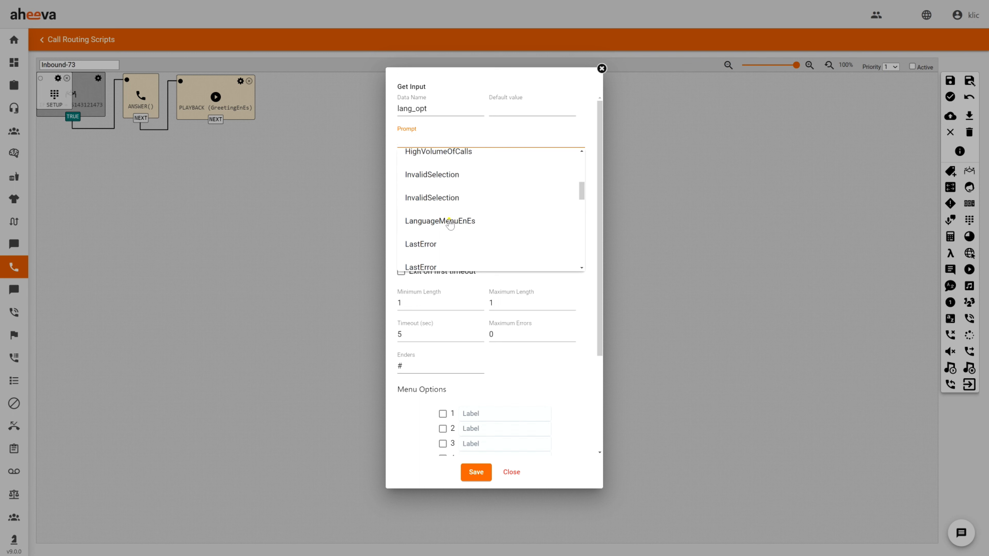
click(450, 223)
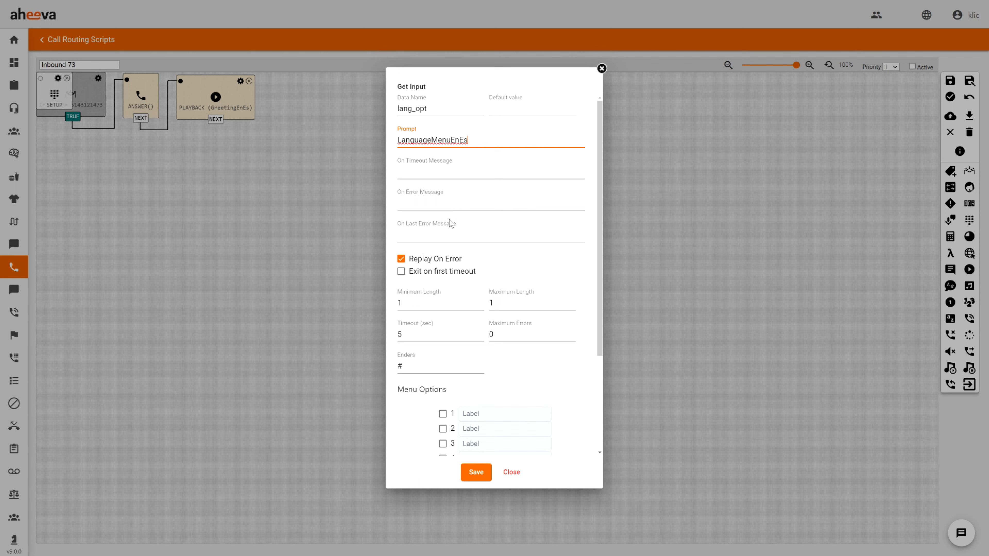
Step: Set the Get Input messages to Timeout on timeout, InvalidSelection on error and LastError on last error
key(Tab)
scroll(444, 224, down, 4)
scroll(446, 226, down, 8)
click(447, 206)
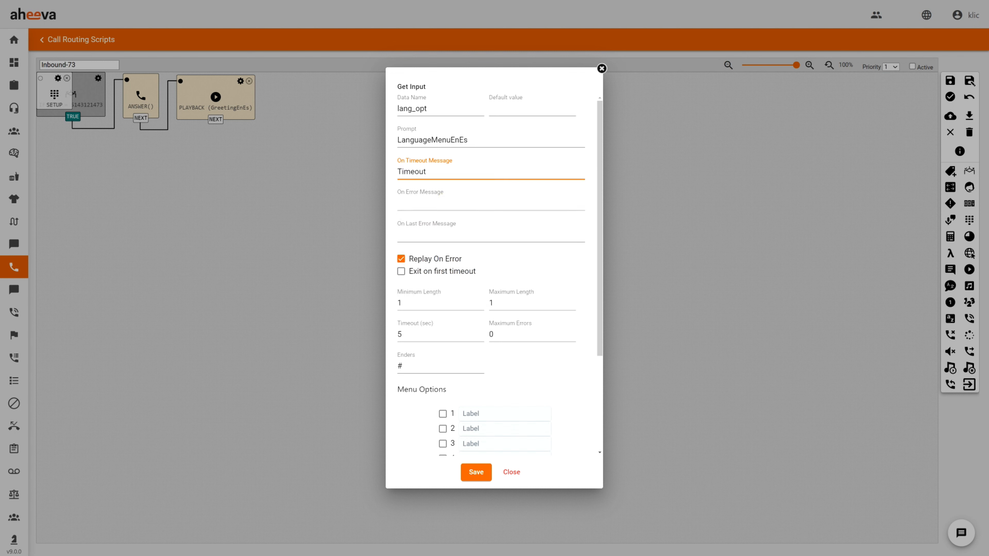
key(Tab)
scroll(452, 239, down, 4)
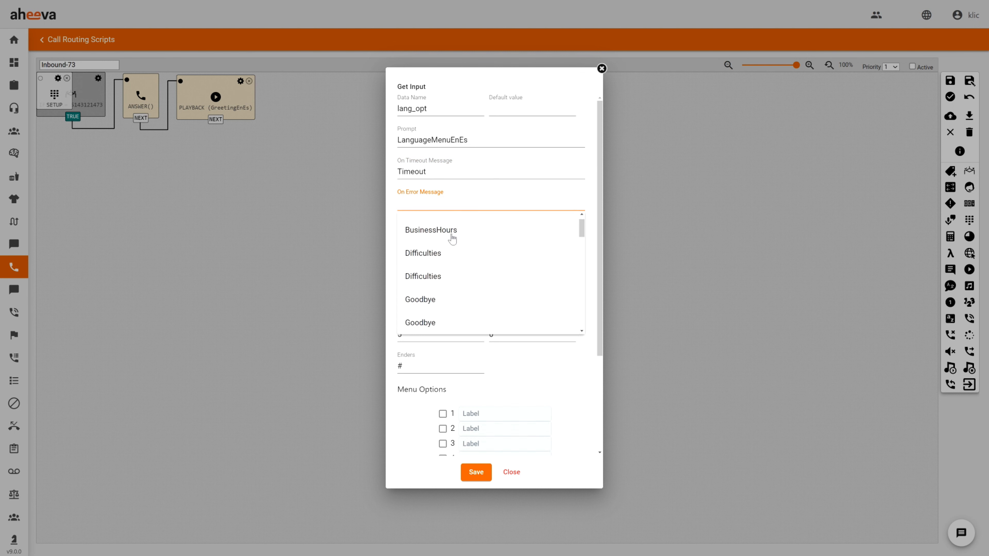
click(453, 239)
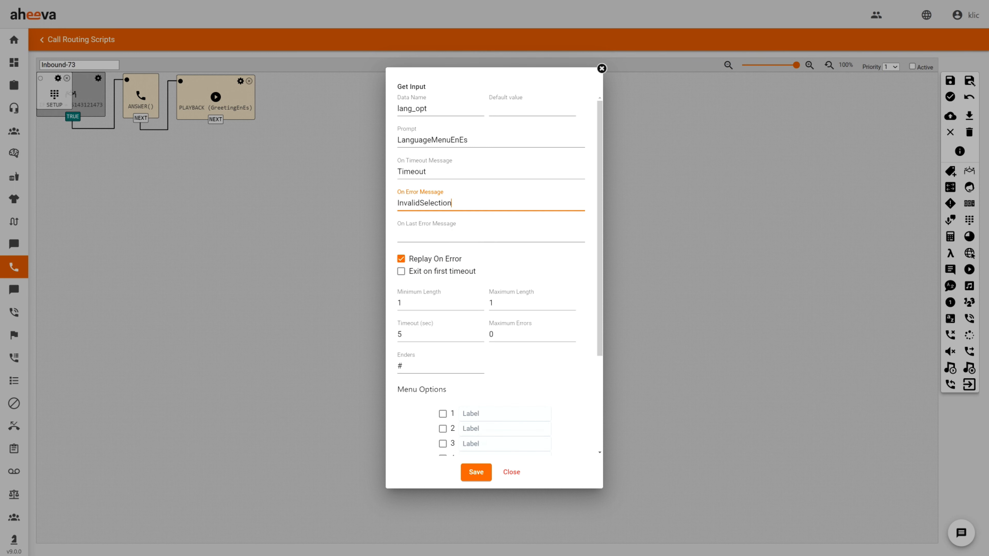
key(Tab)
scroll(455, 273, down, 9)
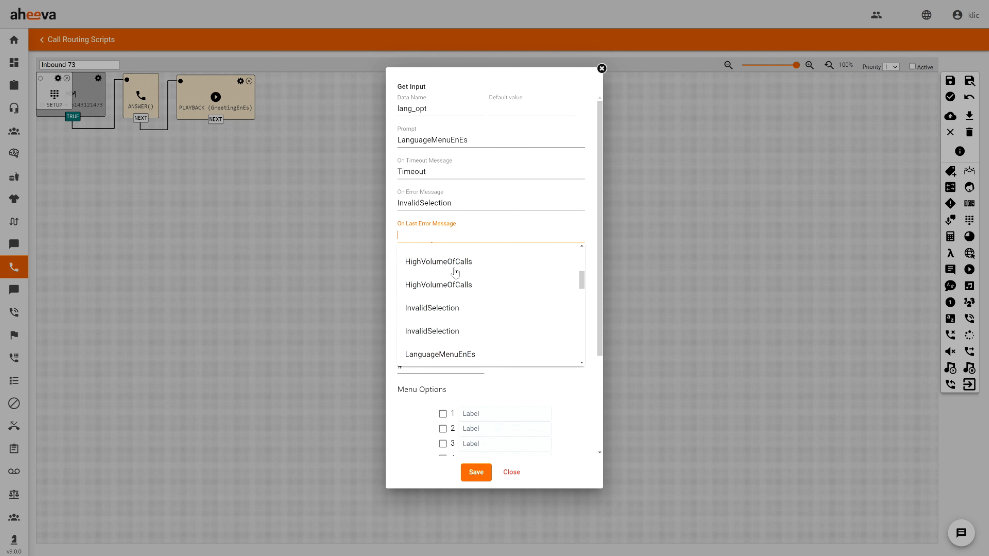
click(455, 265)
Step: Set the maximum errors of the language input to 3
click(514, 305)
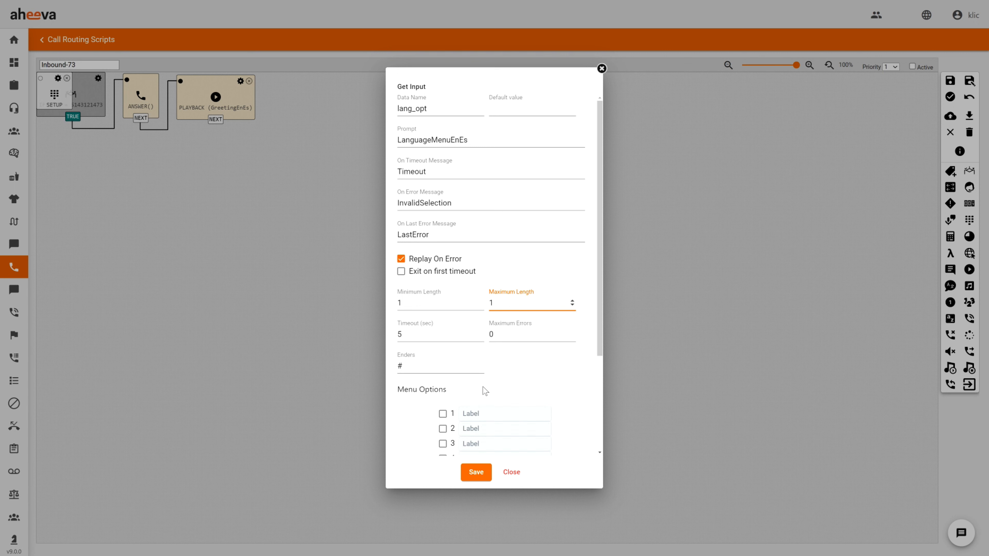
click(514, 334)
click(572, 332)
click(572, 332)
click(572, 332)
Step: Enable menu options 1 and 2 for the language input, labelling them EN and ES
scroll(530, 361, down, 1)
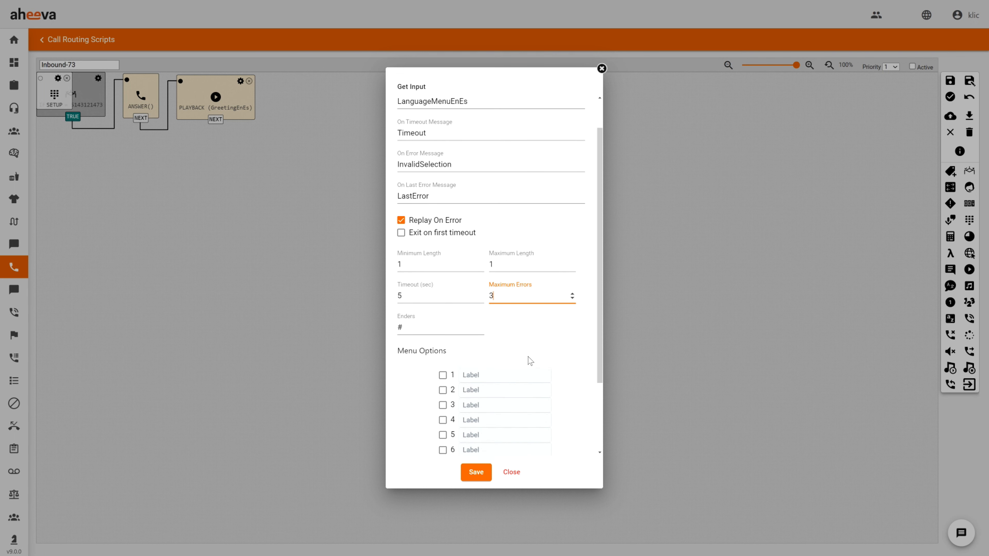
scroll(531, 361, down, 1)
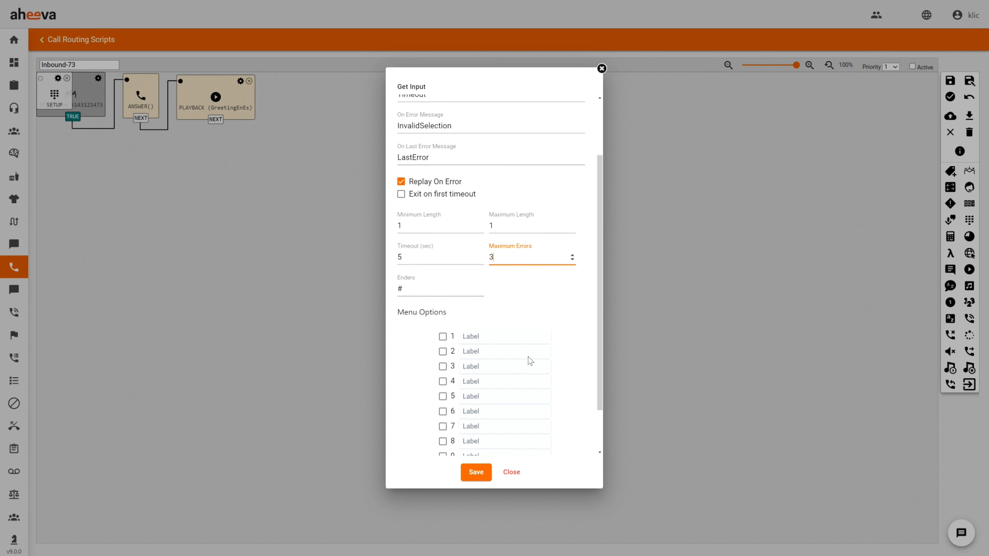
click(443, 340)
click(475, 336)
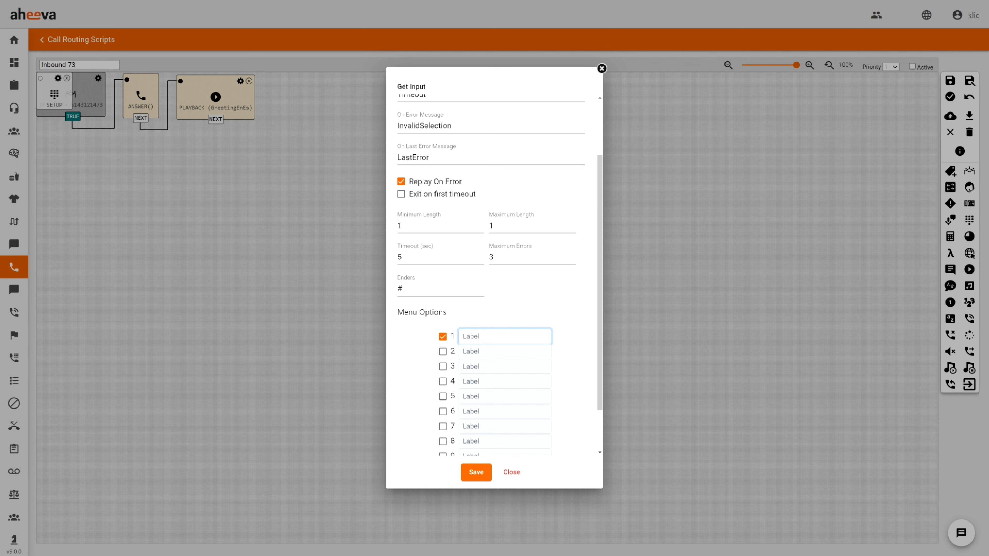
text(EN)
click(442, 352)
click(500, 348)
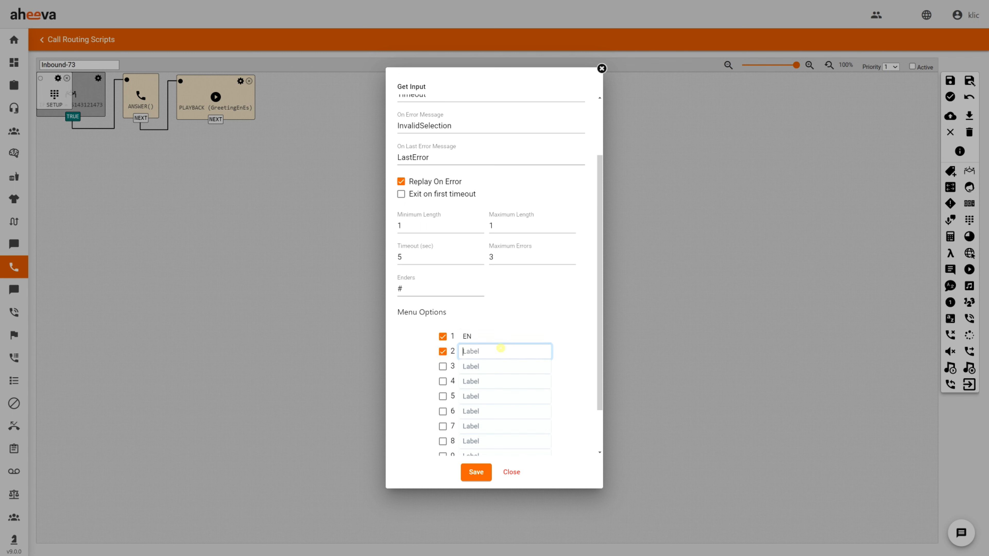
text(ES)
scroll(495, 272, down, 3)
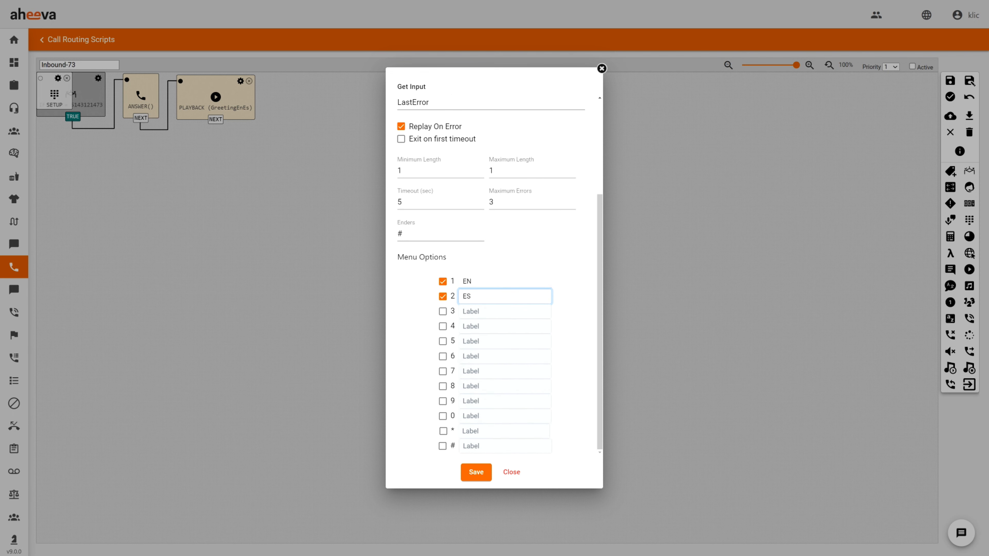
Step: Save the Get Input block, place it beside the GreetingEnEs playback block and connect the playback's NEXT output to it
click(476, 472)
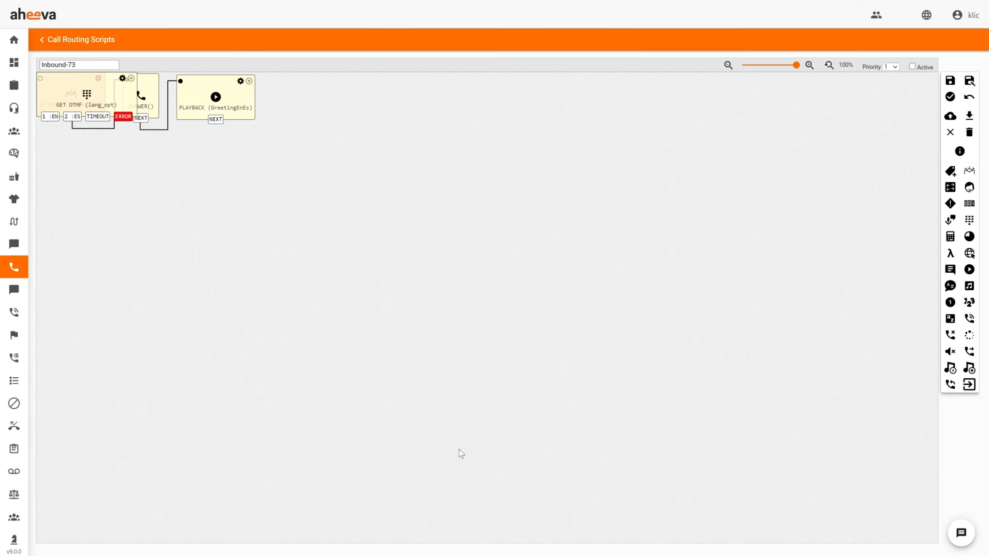
drag(87, 90, 310, 83)
drag(215, 119, 278, 81)
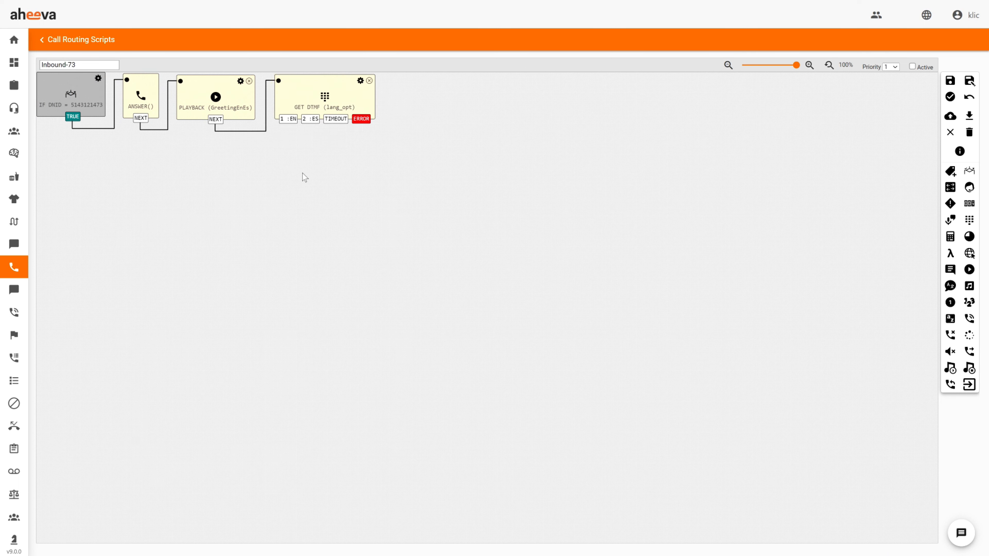
Step: Add a Hangup block to the script with its parameter left empty
click(953, 338)
click(561, 250)
click(476, 308)
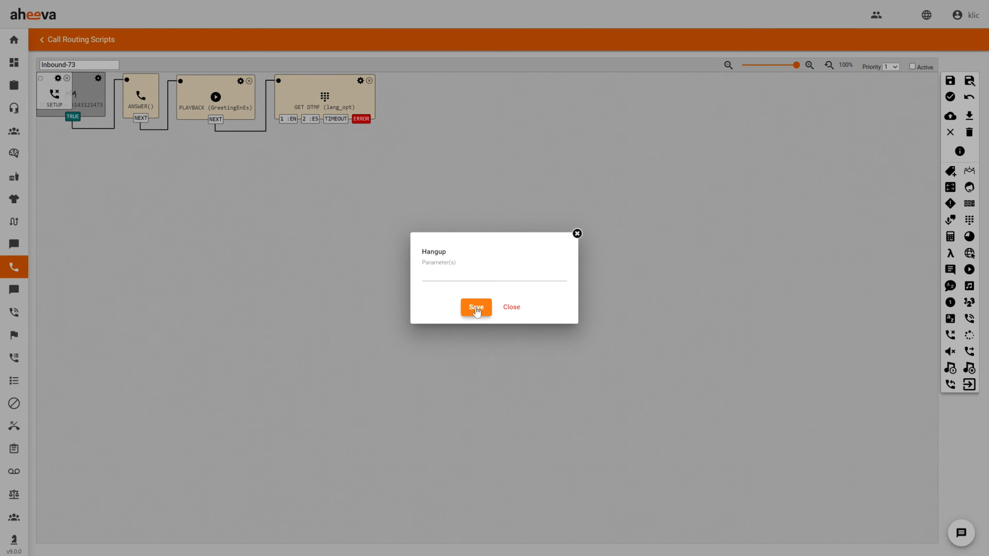
Step: Place the Hangup block beside the lang_opt input block and connect that input's TIMEOUT and ERROR outputs to it
drag(53, 81, 424, 86)
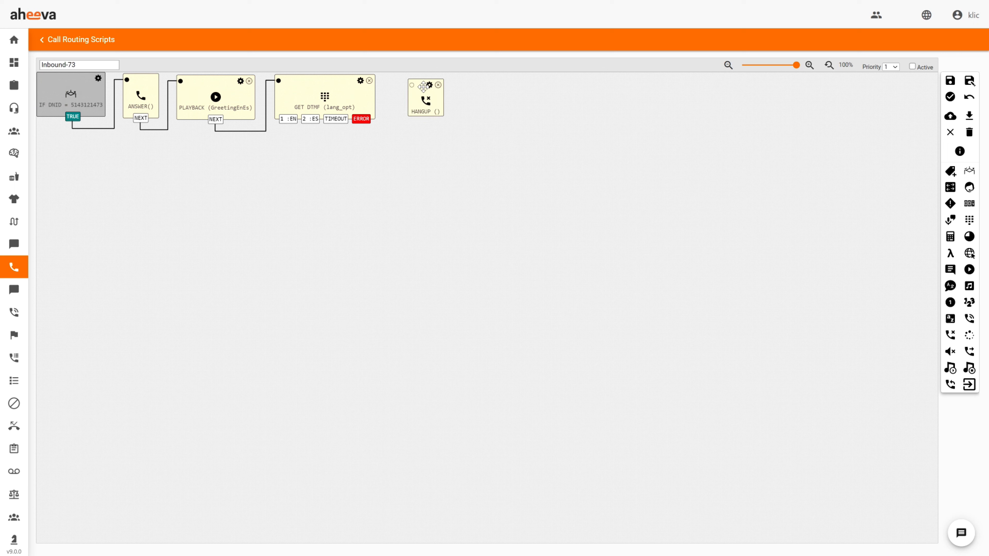
drag(336, 118, 412, 85)
drag(361, 119, 412, 86)
Step: Add a SetLanguage block for en below the lang_opt input and connect the 1 :EN output to it
click(950, 287)
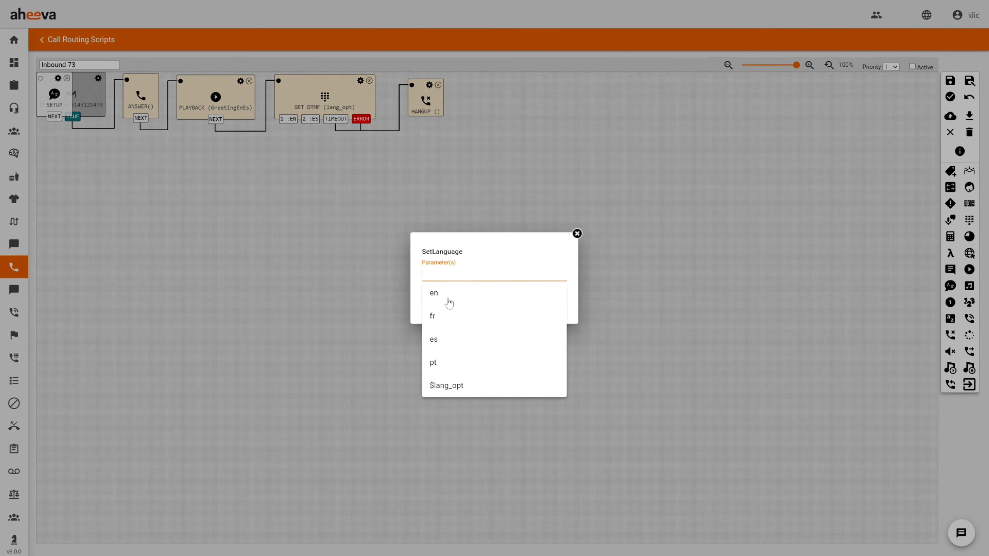
click(449, 297)
click(476, 309)
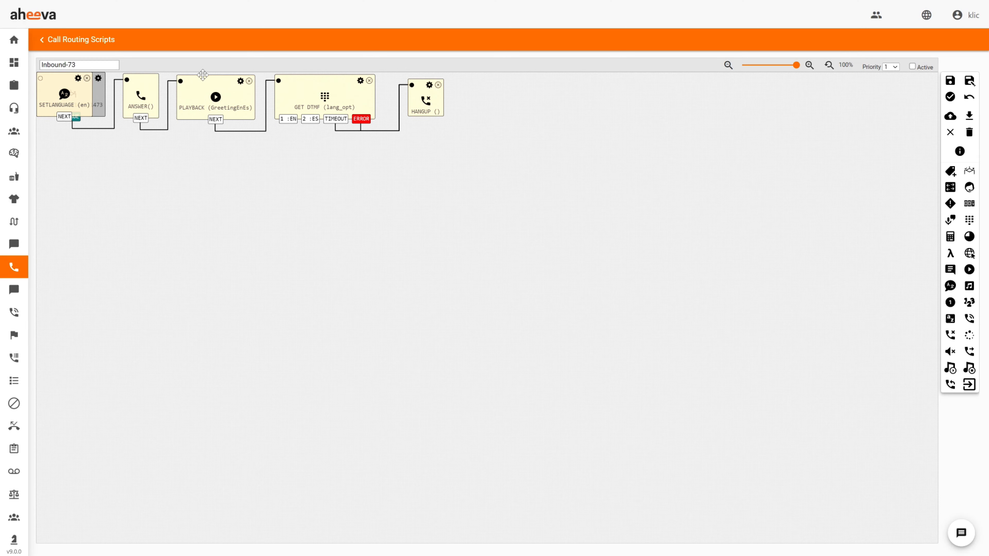
drag(51, 83, 271, 157)
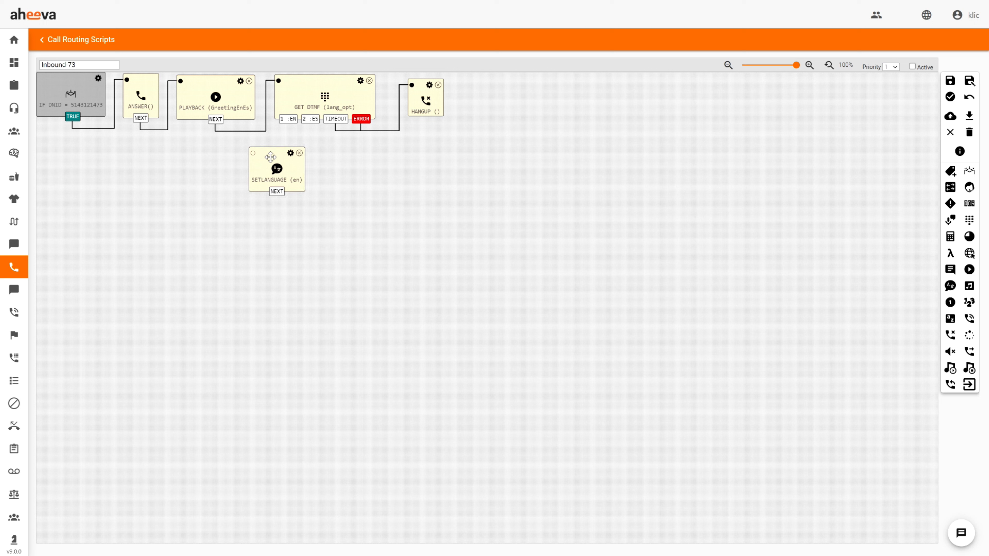
drag(283, 123, 254, 156)
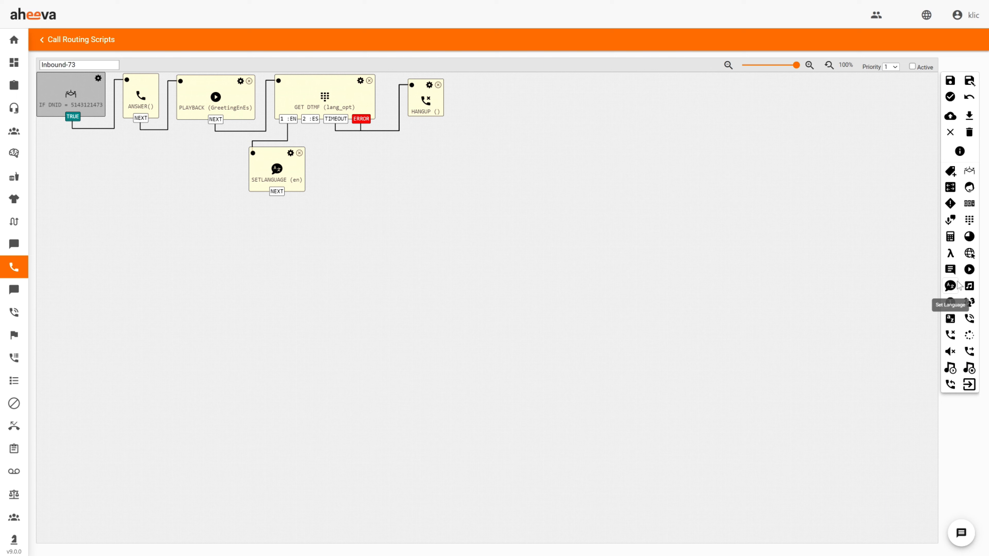
Step: Add a SetLanguage block for es beside the English one and connect the 2 :ES output to it
click(951, 286)
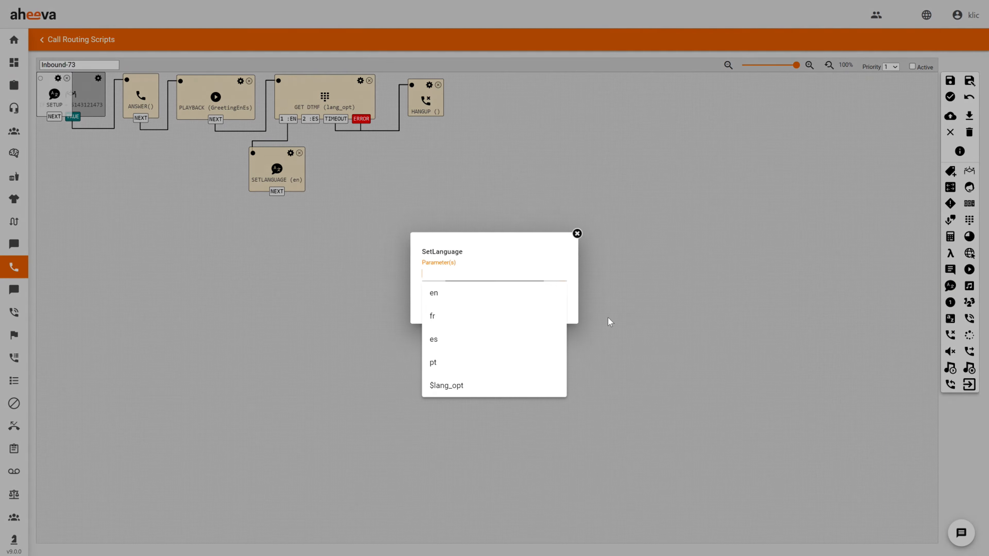
click(455, 339)
click(482, 310)
drag(45, 85, 325, 159)
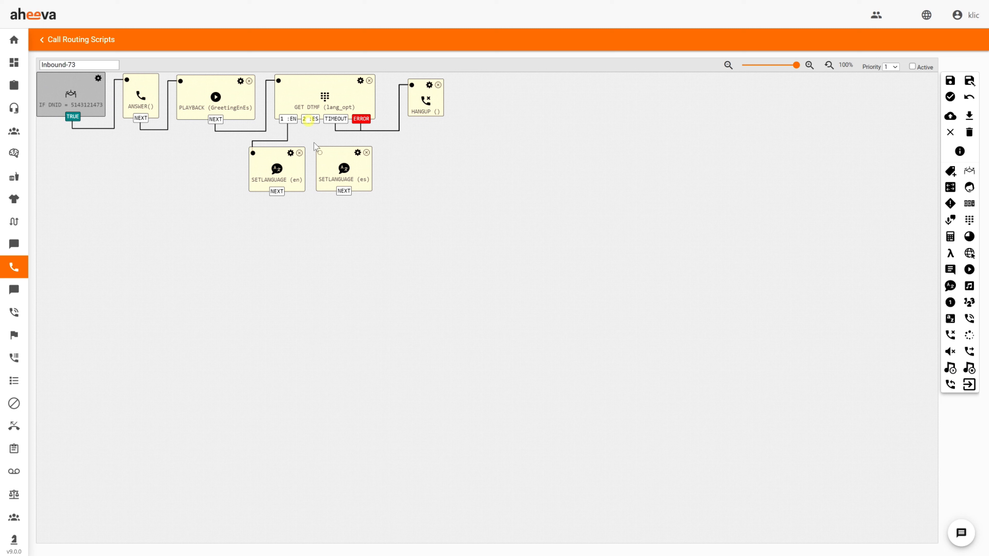
click(320, 155)
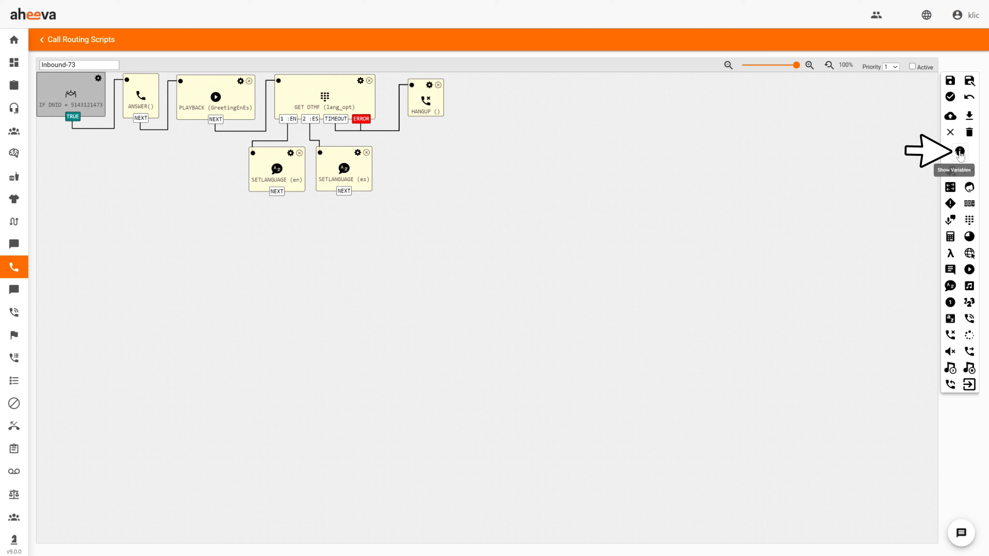
Step: Check the script's available variables and add a Condition block on CALLTIME whose first case is less than 090000
click(960, 153)
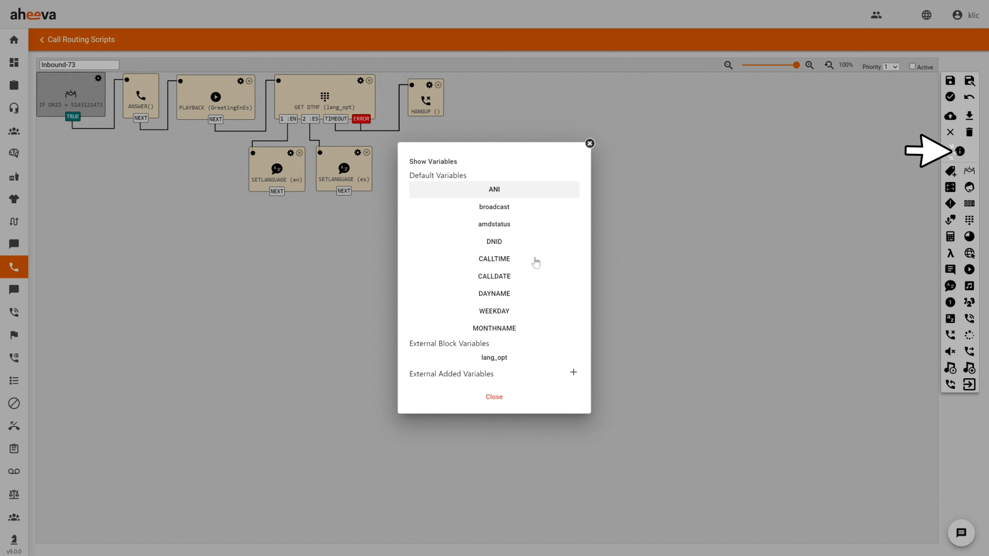
click(494, 397)
click(951, 188)
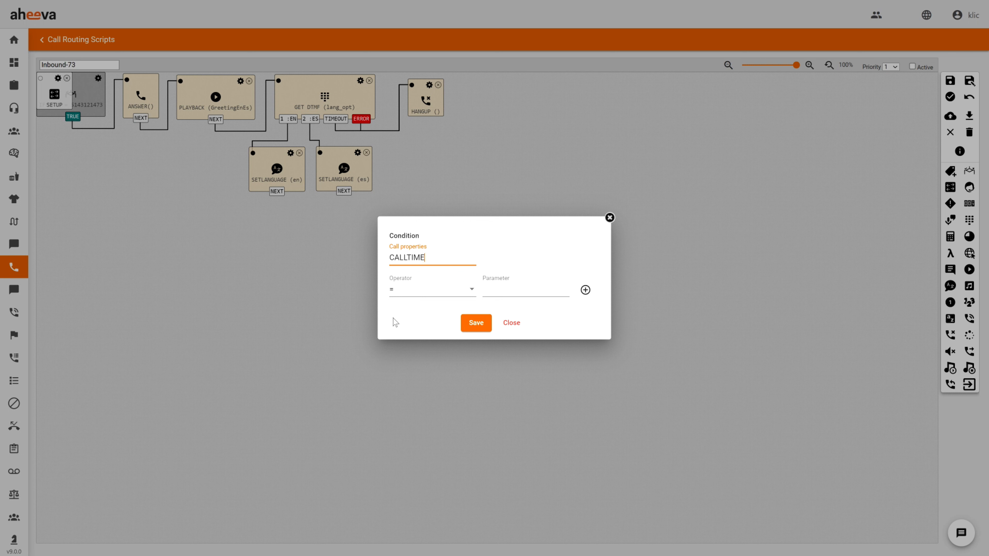
click(431, 258)
click(430, 293)
click(430, 293)
click(414, 360)
click(504, 291)
text(090000)
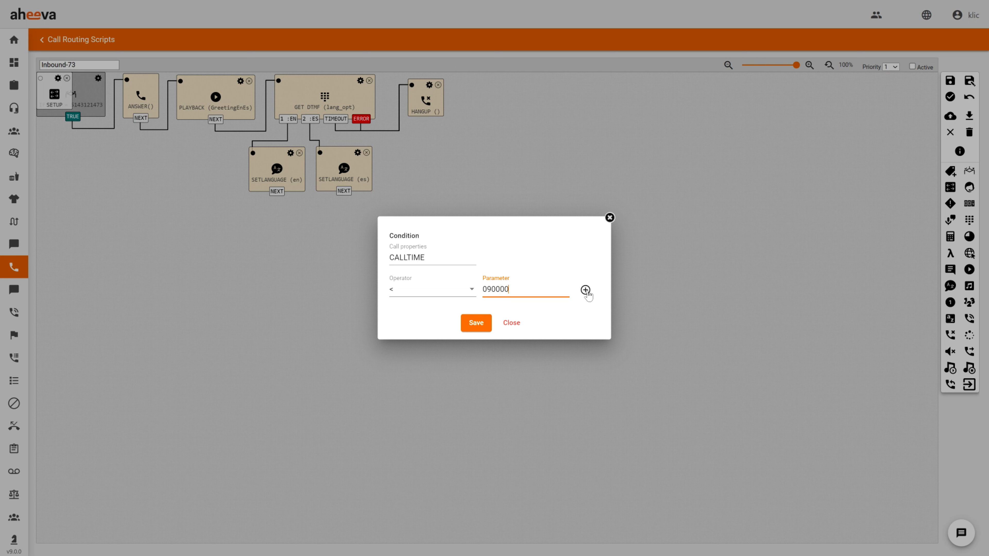
Step: Add a second case of less than or equal to 190000 to the CALLTIME condition and save the block
click(585, 290)
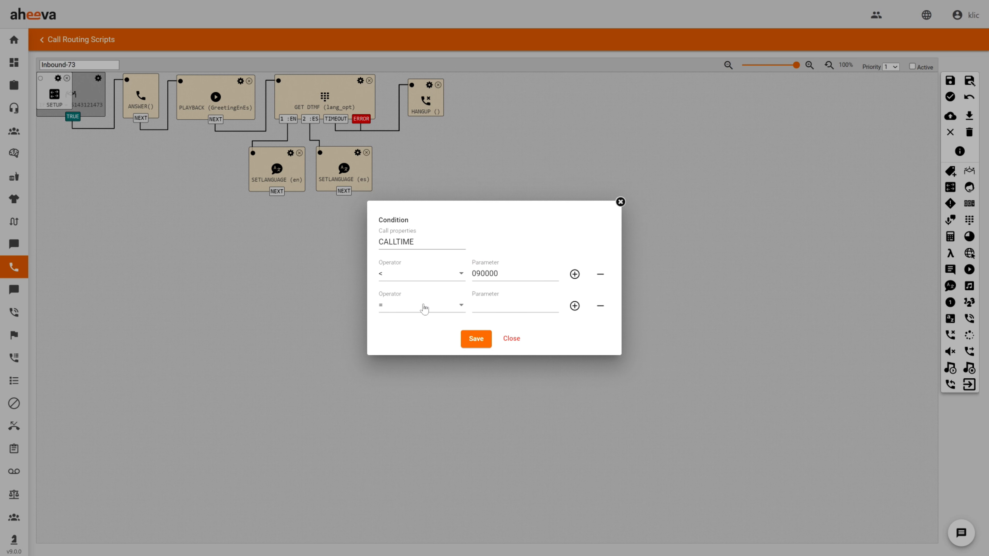
click(422, 307)
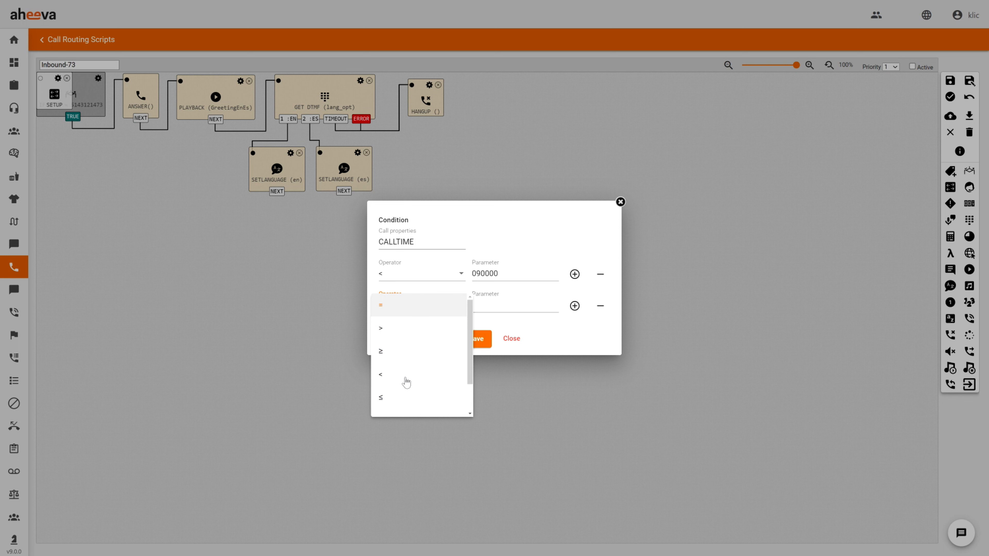
click(404, 398)
key(Tab)
text(1900)
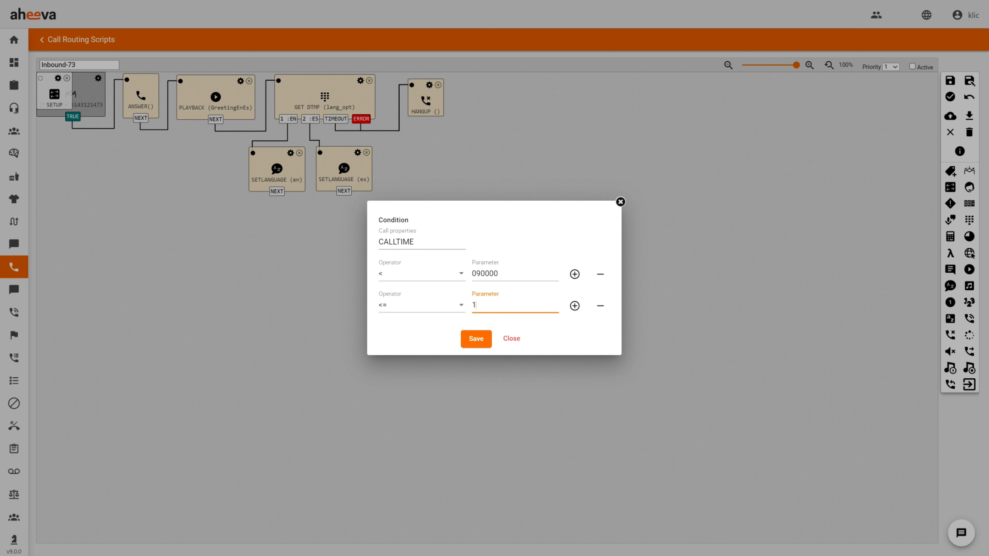
text(00)
click(477, 338)
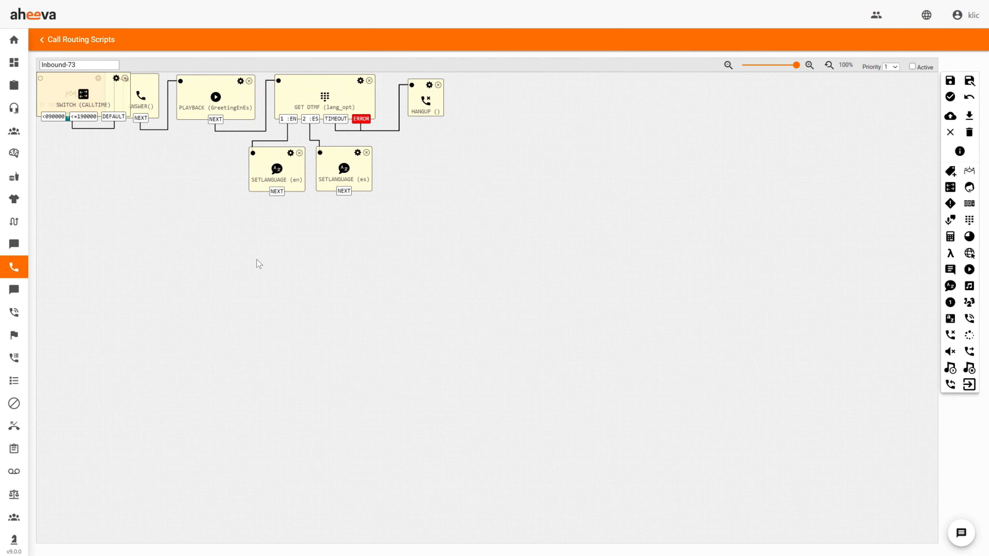
Step: Place the CALLTIME switch block beside the SetLanguage (es) block and connect both SetLanguage NEXT outputs to it
drag(61, 78, 418, 151)
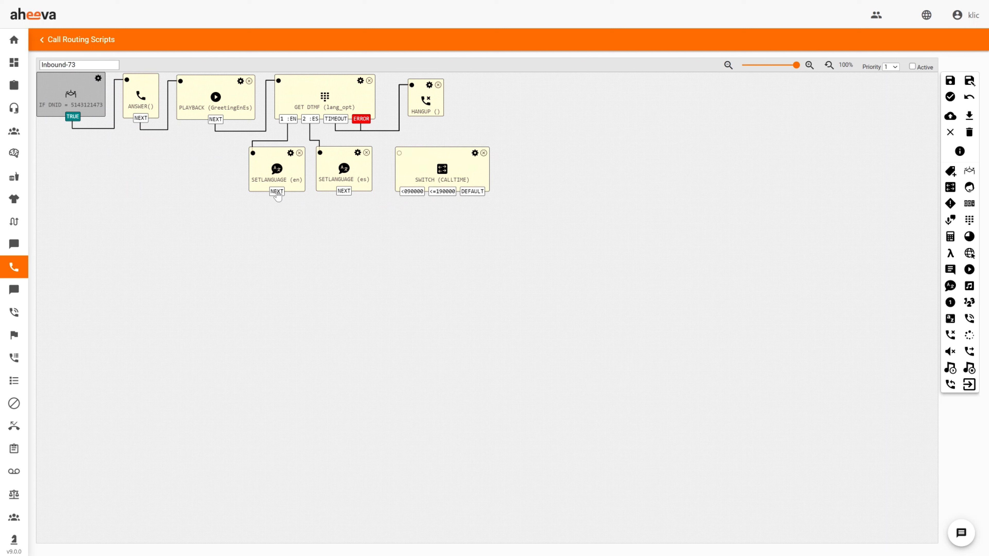
click(399, 153)
click(400, 154)
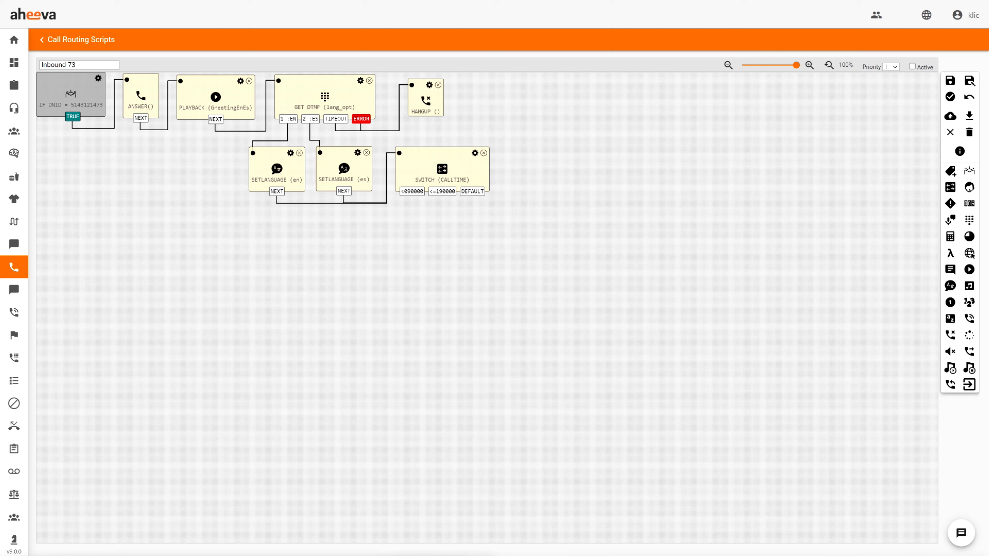
Step: Add a BusinessHours playback block below the CALLTIME switch and connect the switch's <090000 and DEFAULT outputs to it
click(970, 271)
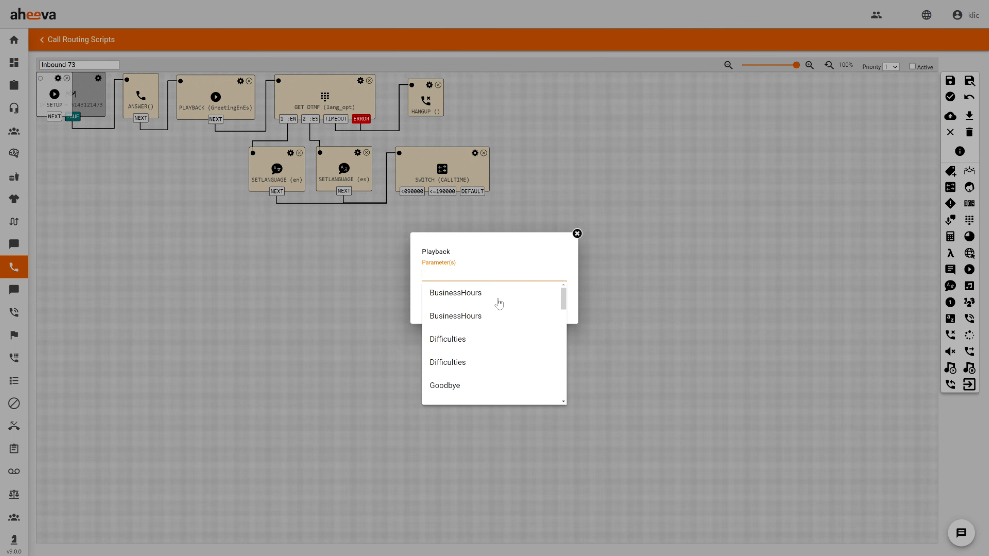
click(495, 297)
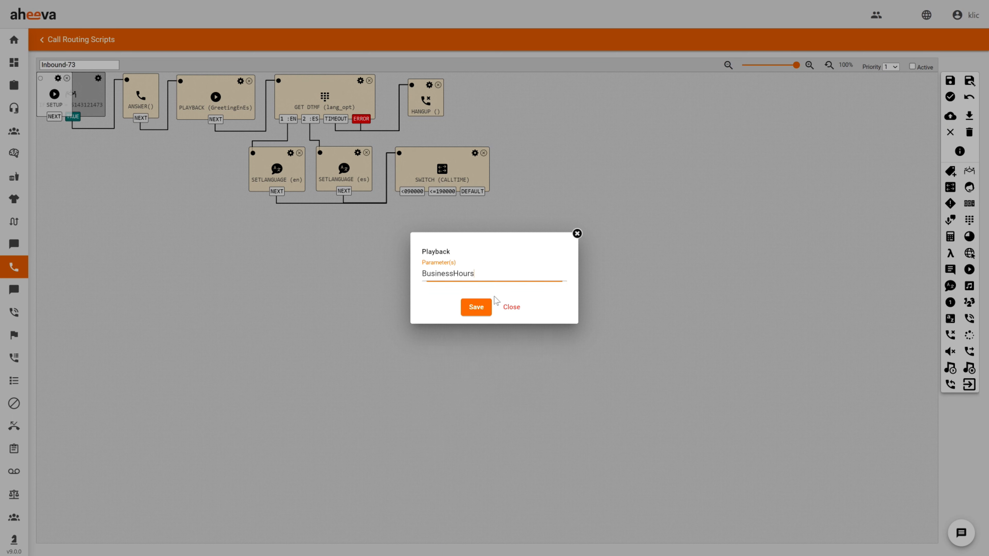
click(477, 307)
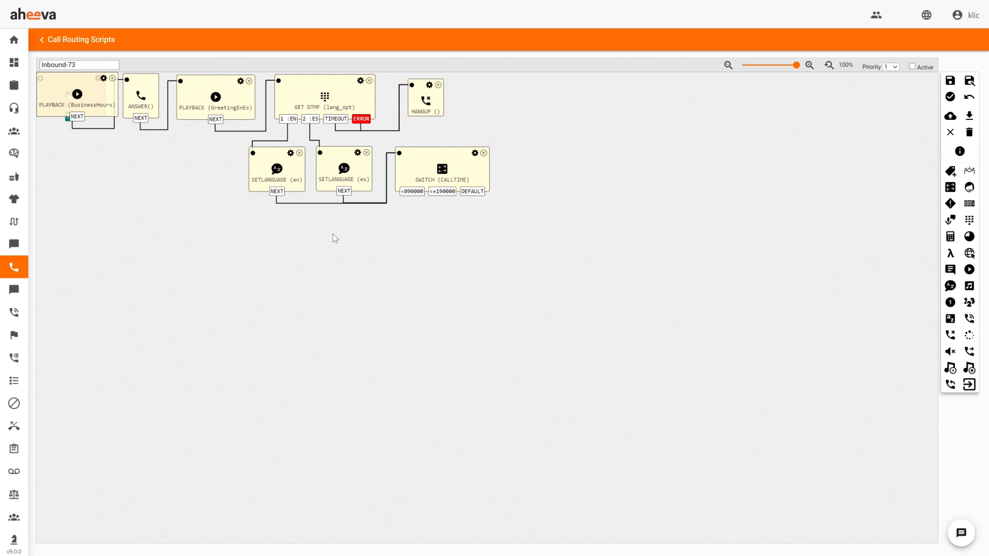
drag(76, 79, 533, 218)
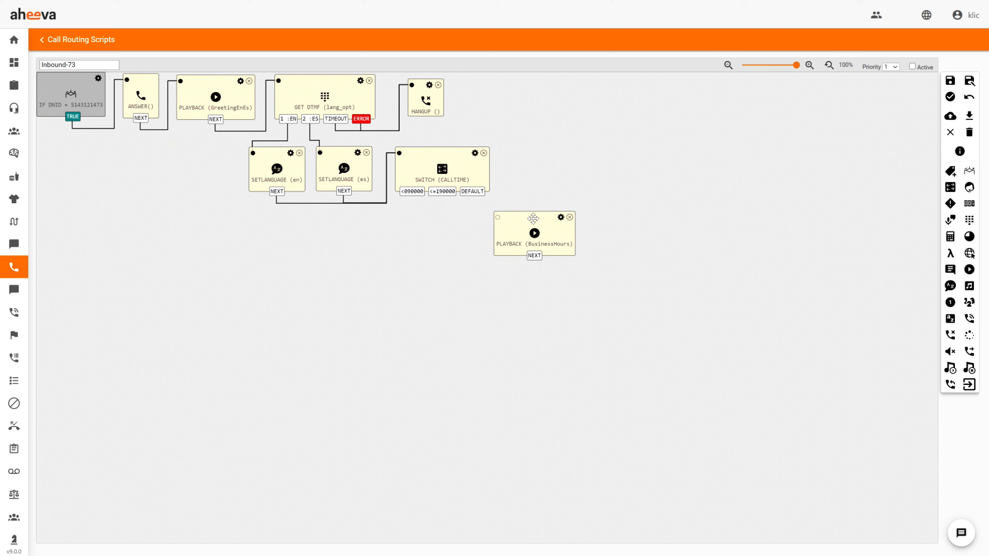
click(498, 218)
drag(471, 194, 499, 221)
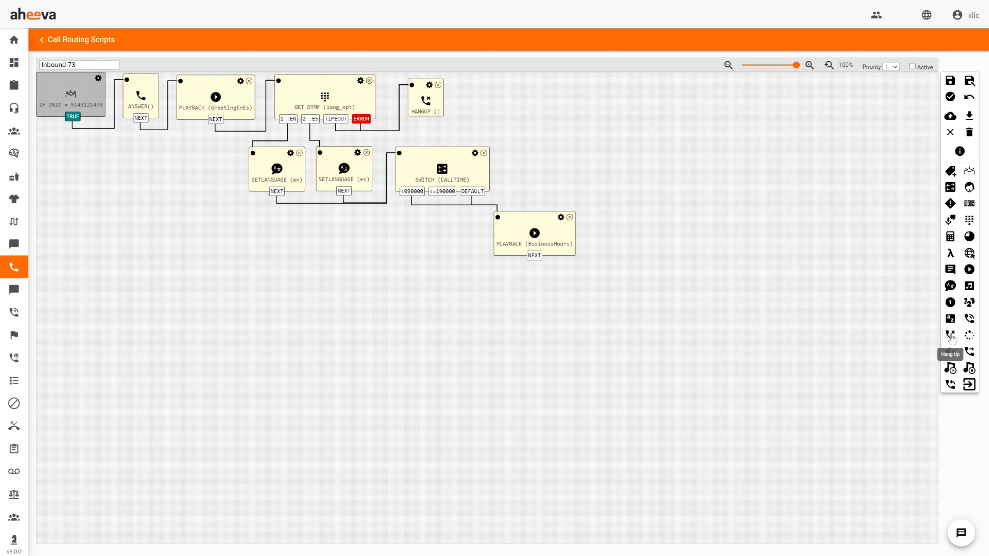
Step: Add a Hangup block with an empty parameter beside the BusinessHours playback and connect the playback's NEXT output to it
click(952, 338)
click(533, 252)
click(476, 310)
drag(52, 82, 622, 244)
click(535, 256)
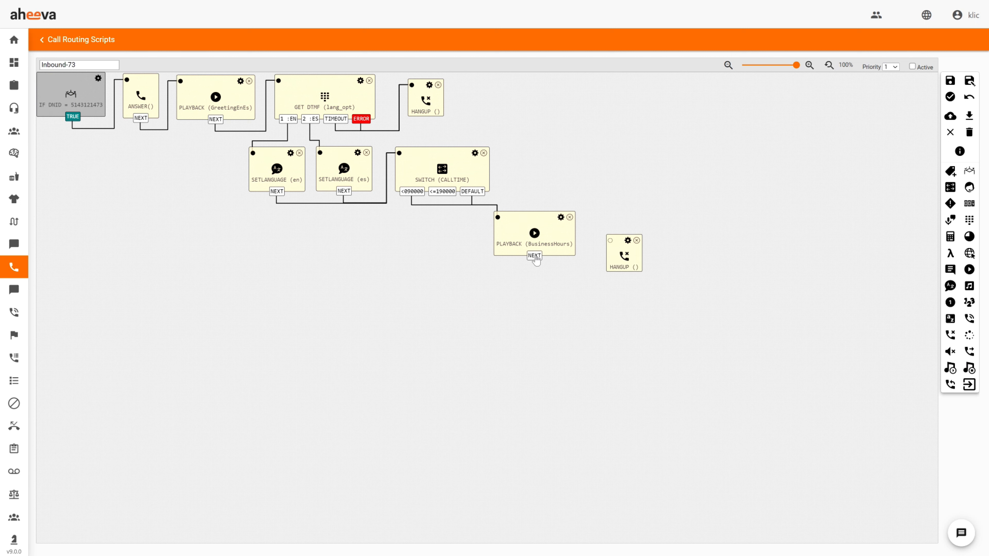
click(610, 240)
Step: Add a Get Input block with the data name mainmenu_opt and the MainMenu sound file as its prompt
click(970, 221)
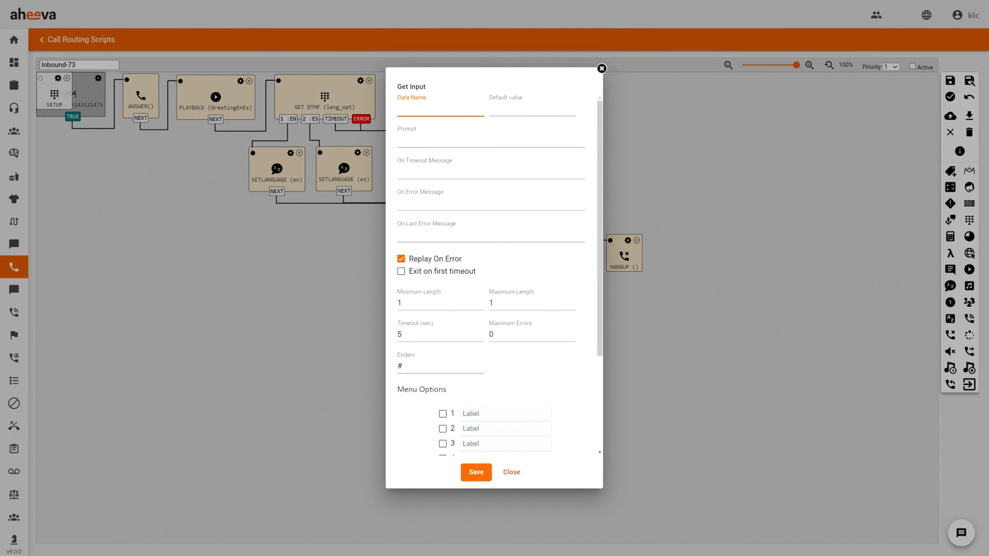
text(mainmenu_opt)
click(436, 134)
scroll(428, 173, down, 5)
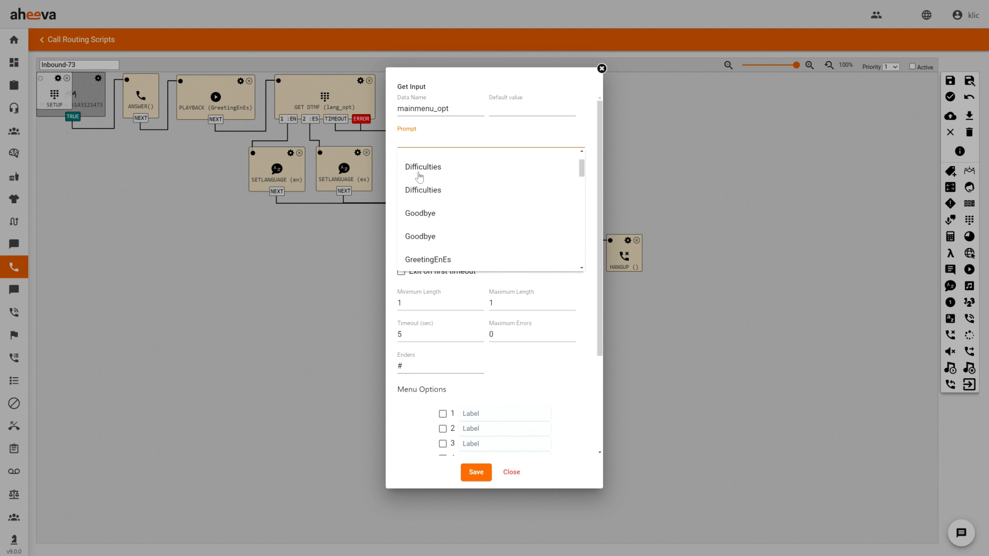
scroll(411, 177, down, 2)
click(420, 215)
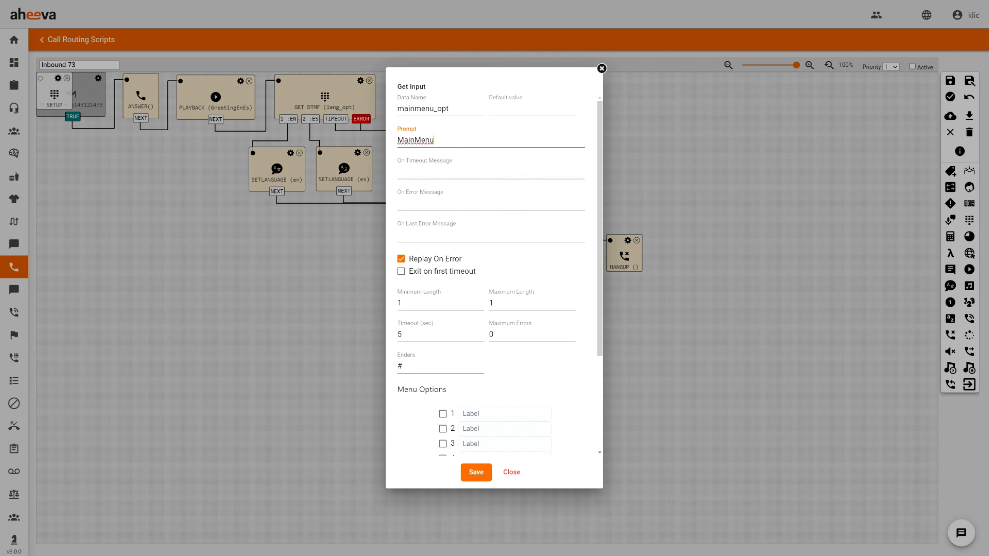
Step: Set the main menu input's timeout message to Timeout, error message to InvalidSelection and last error message to LastError
click(428, 174)
scroll(434, 220, down, 10)
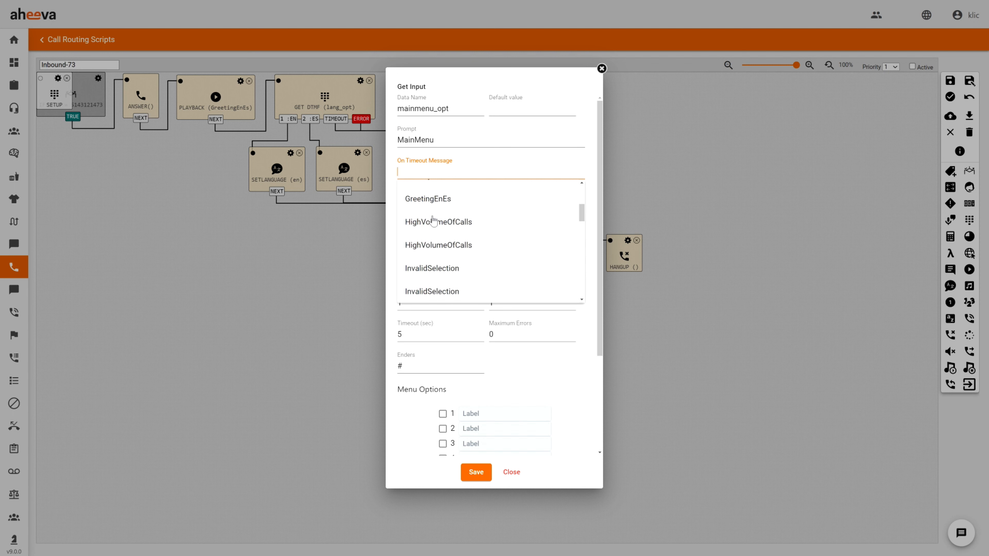
scroll(434, 212, down, 2)
click(435, 201)
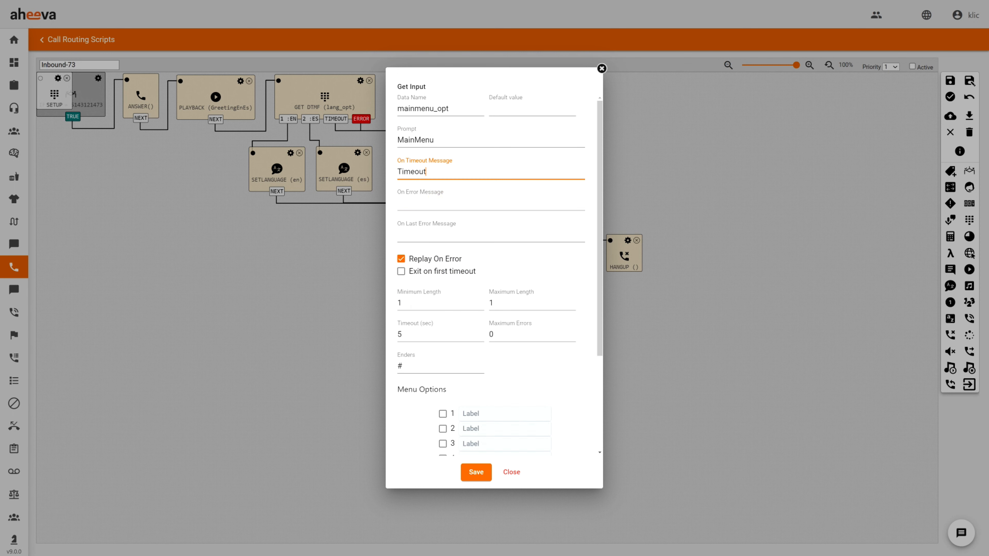
click(434, 203)
scroll(433, 249, down, 5)
click(434, 254)
click(433, 236)
scroll(433, 257, down, 6)
scroll(431, 267, down, 1)
click(431, 265)
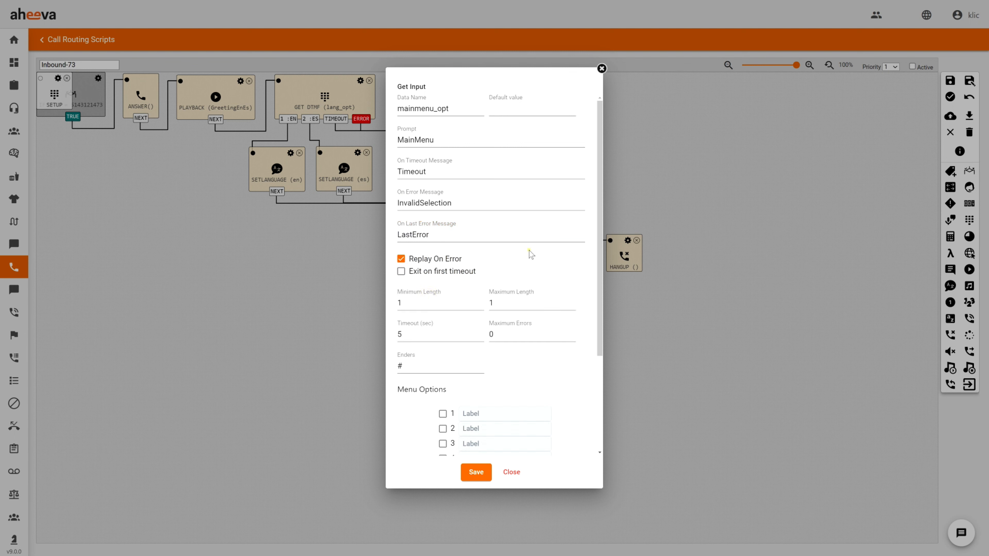
Step: Set the maximum errors of the main menu input to 3
click(572, 335)
click(572, 333)
click(573, 333)
Step: Enable menu options 1, 2, 3 and * for the main menu input, labelling them Sales, Balance, Support and Repeat
scroll(551, 361, down, 4)
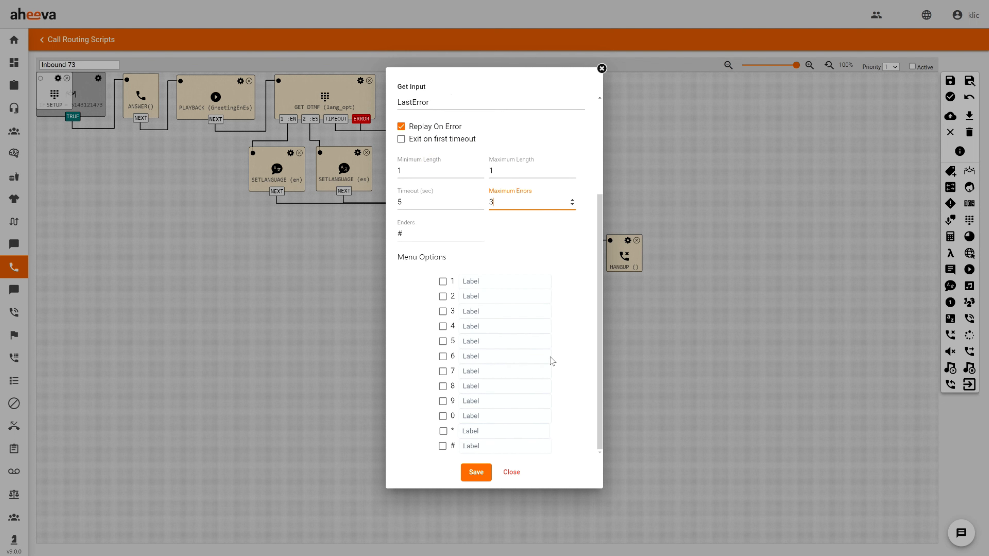
click(443, 282)
click(471, 281)
text(Sales)
click(443, 297)
click(471, 297)
text(Balance)
click(443, 311)
click(471, 312)
text(Support)
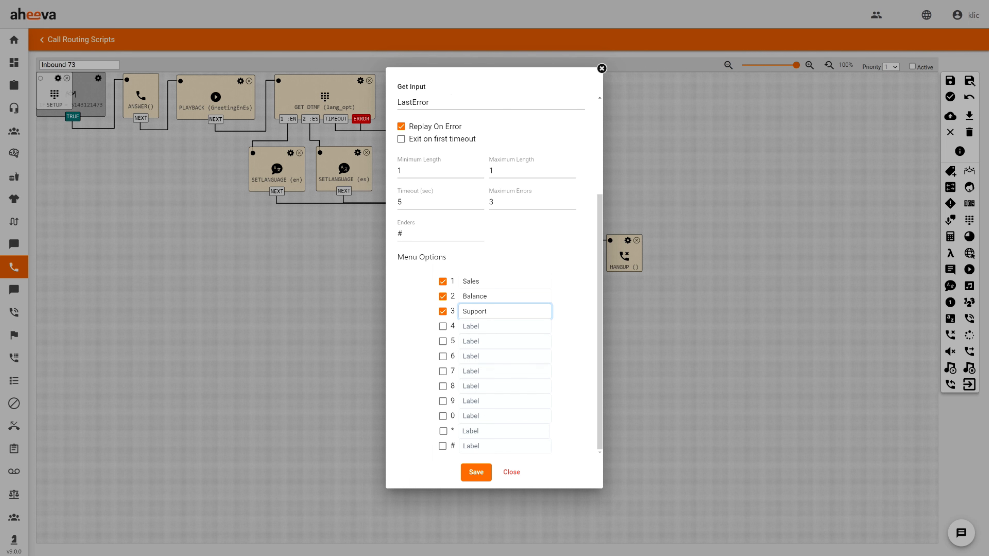
click(443, 431)
click(471, 431)
text(Repeat)
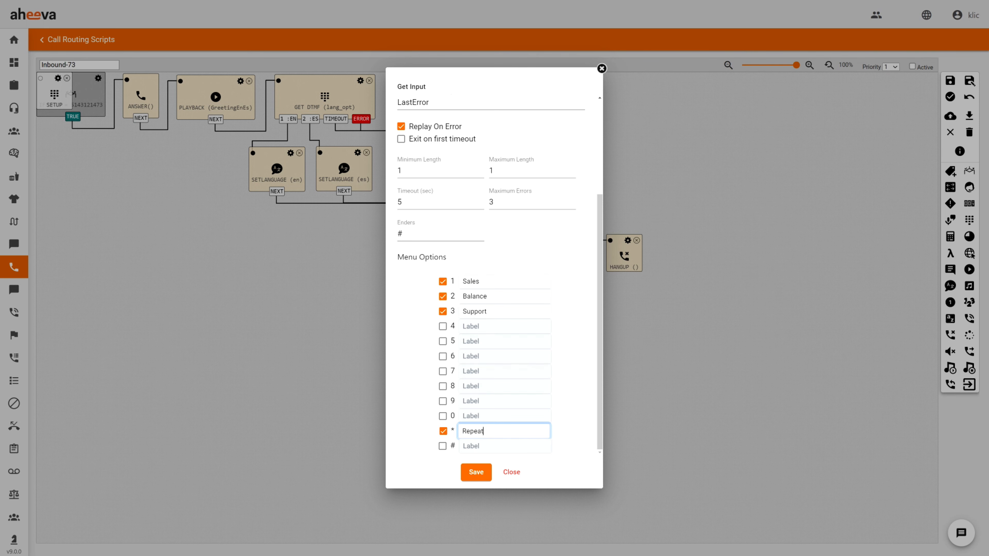
Step: Save the mainmenu_opt input block, place it below the SetLanguage blocks and connect the CALLTIME switch's <=190000 output to it
click(475, 472)
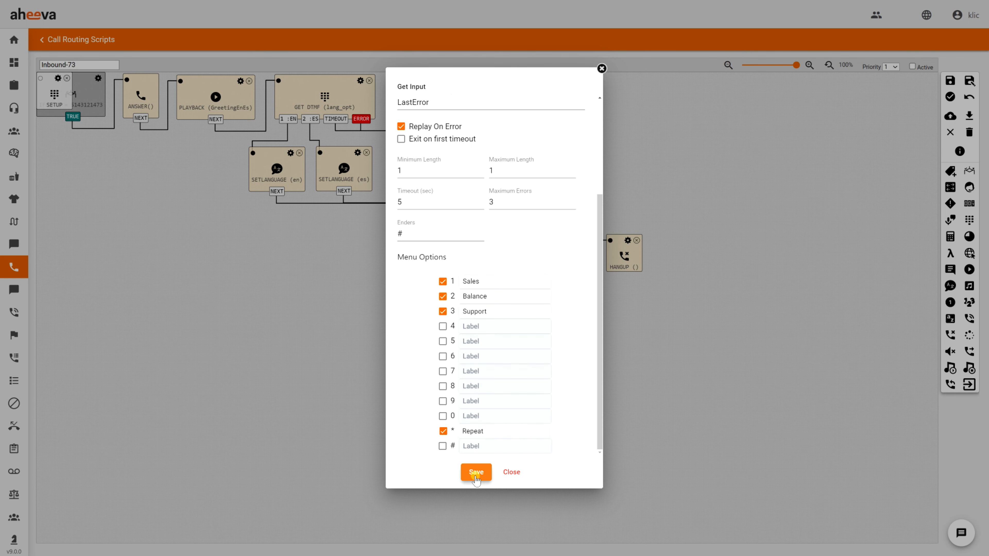
drag(163, 79, 389, 221)
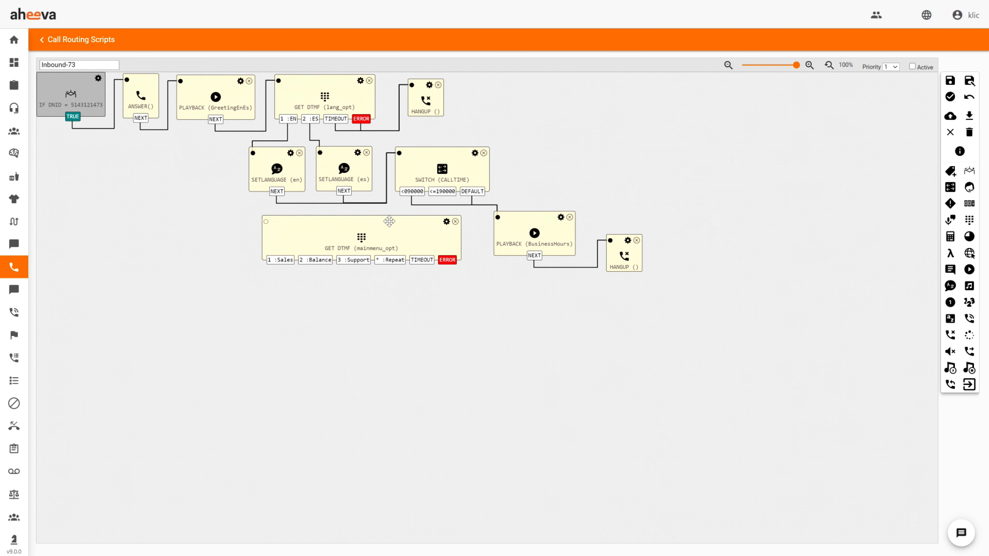
drag(442, 191, 266, 221)
Step: Add a Playback block for the Sales message, place it below the main menu input and connect the 1 :Sales output to it
click(969, 270)
scroll(437, 345, down, 8)
scroll(437, 345, down, 2)
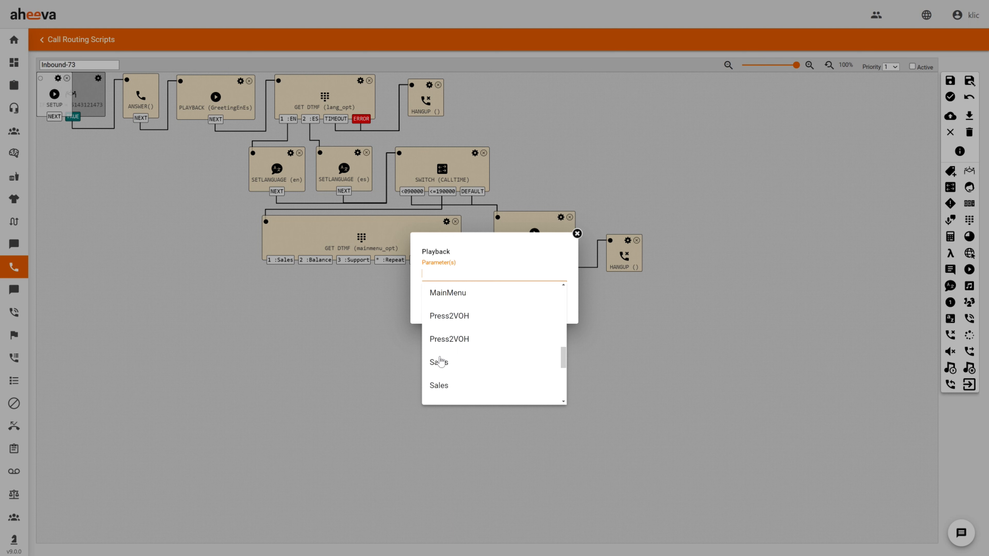
click(439, 364)
click(475, 308)
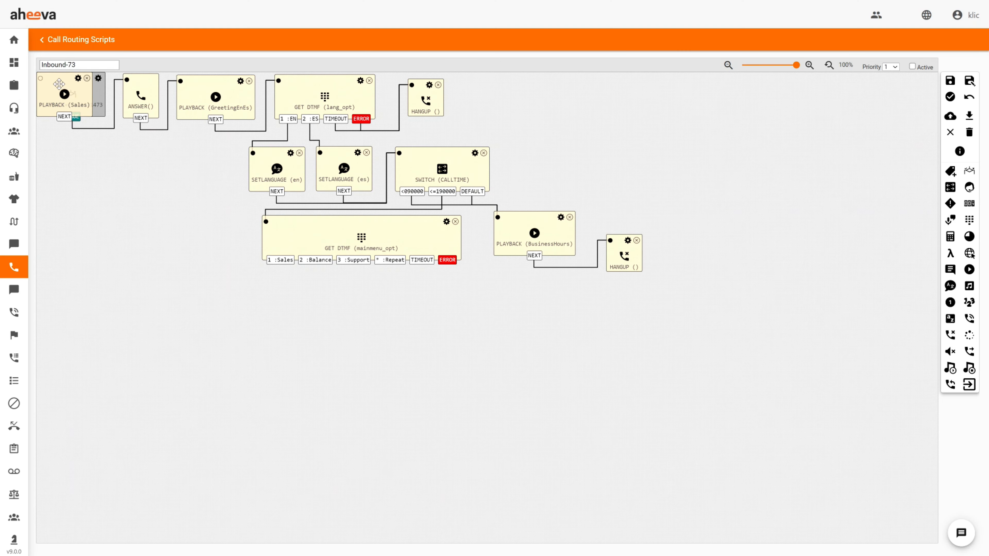
drag(61, 83, 222, 281)
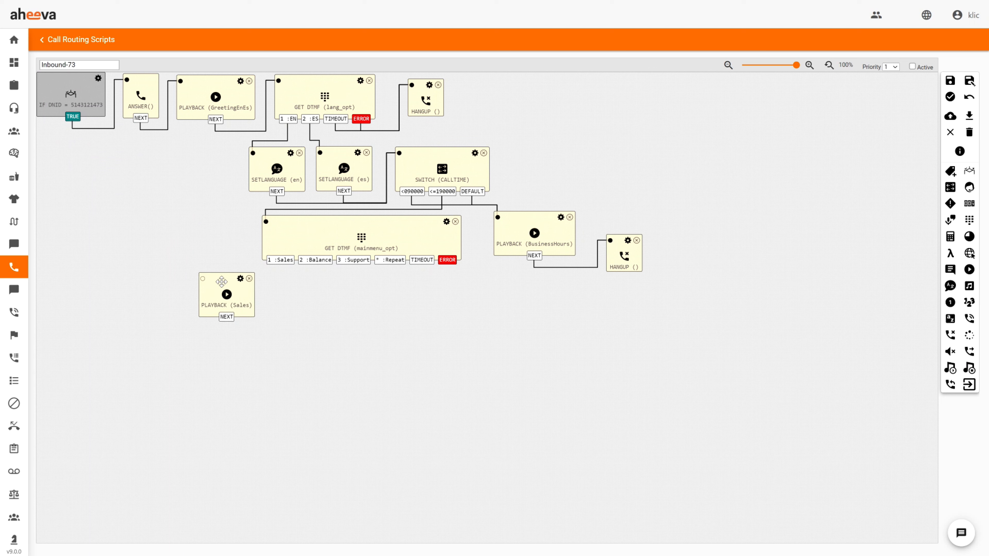
click(203, 279)
Step: Add a Hangup block below the Sales playback and connect the playback's NEXT output to it
click(950, 335)
click(516, 241)
click(479, 312)
drag(48, 81, 232, 351)
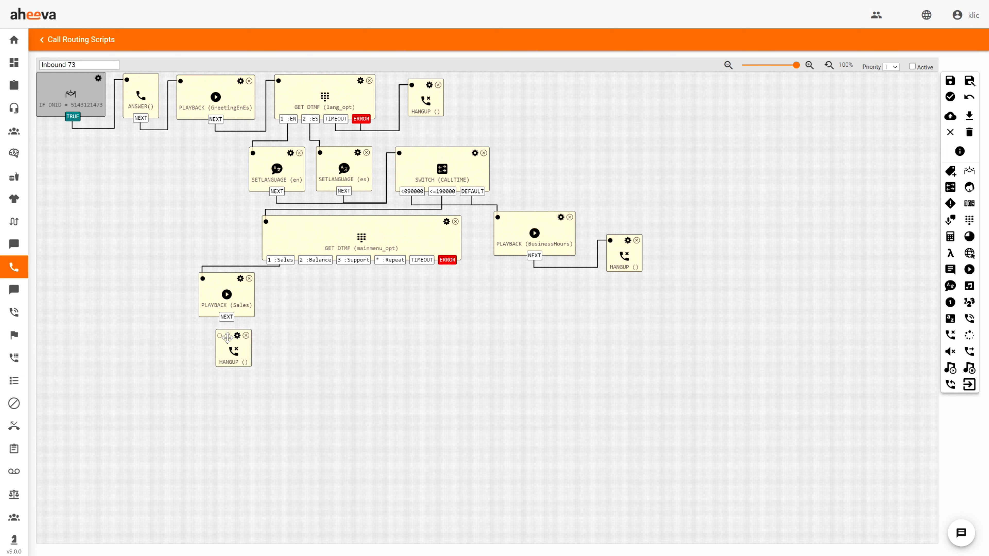
click(220, 339)
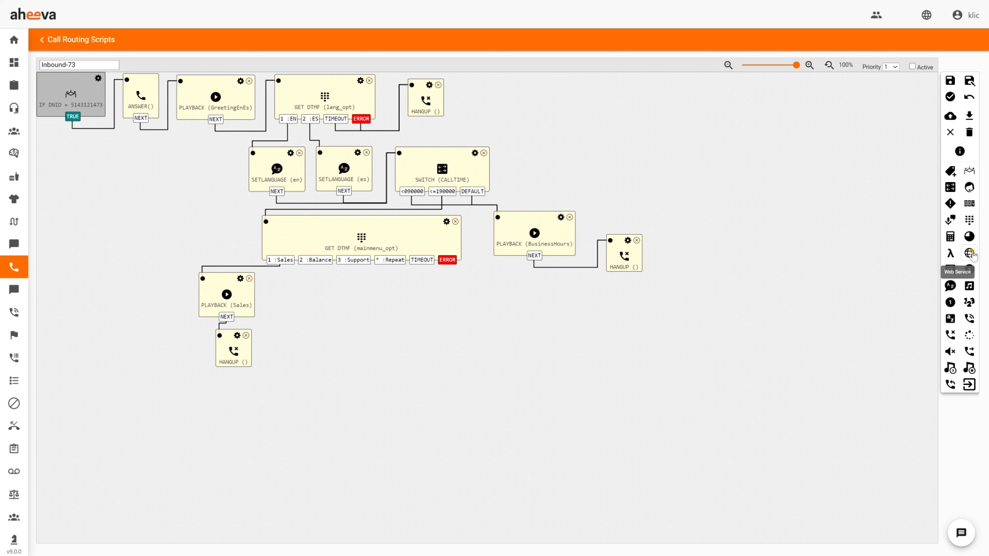
click(970, 254)
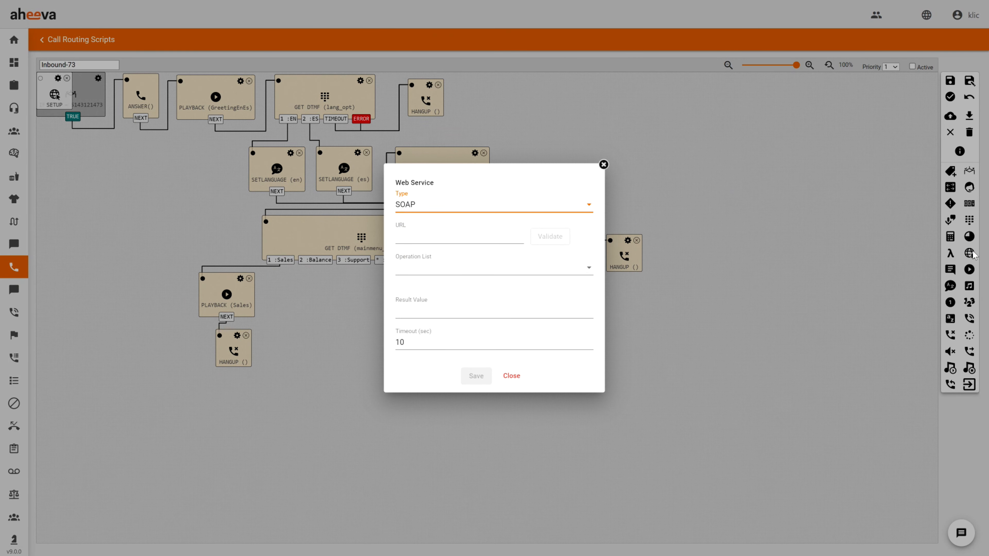
key(alt+Tab)
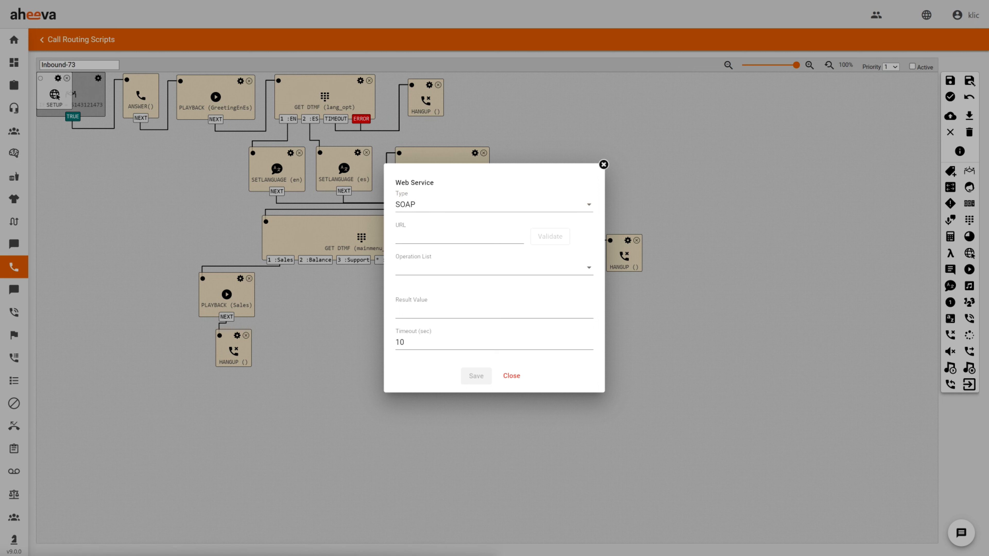
click(460, 236)
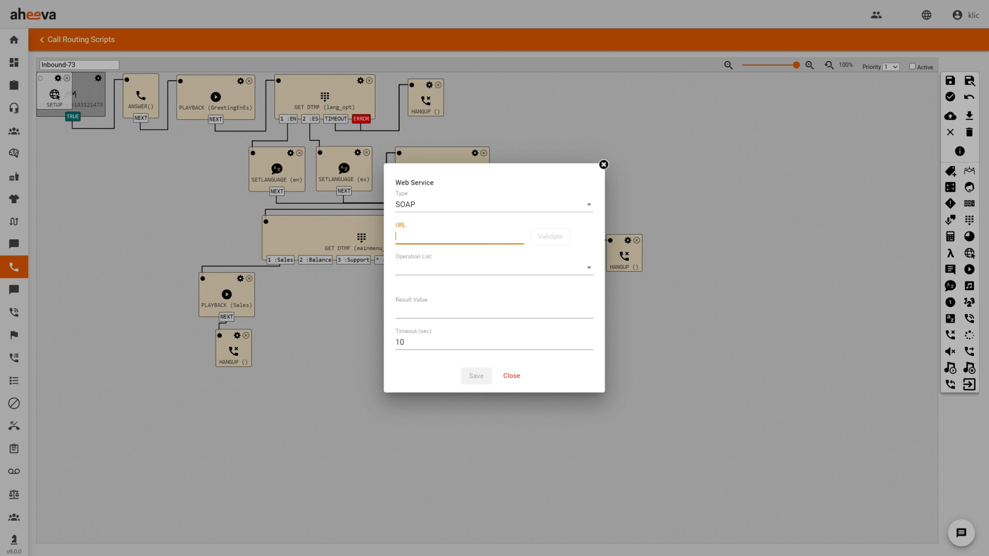
key(ctrl+v)
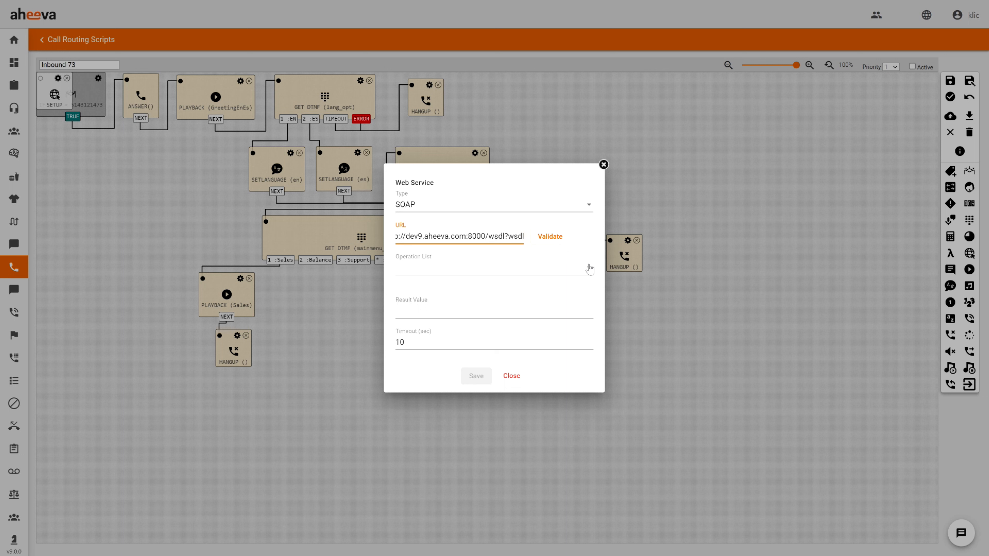
click(591, 271)
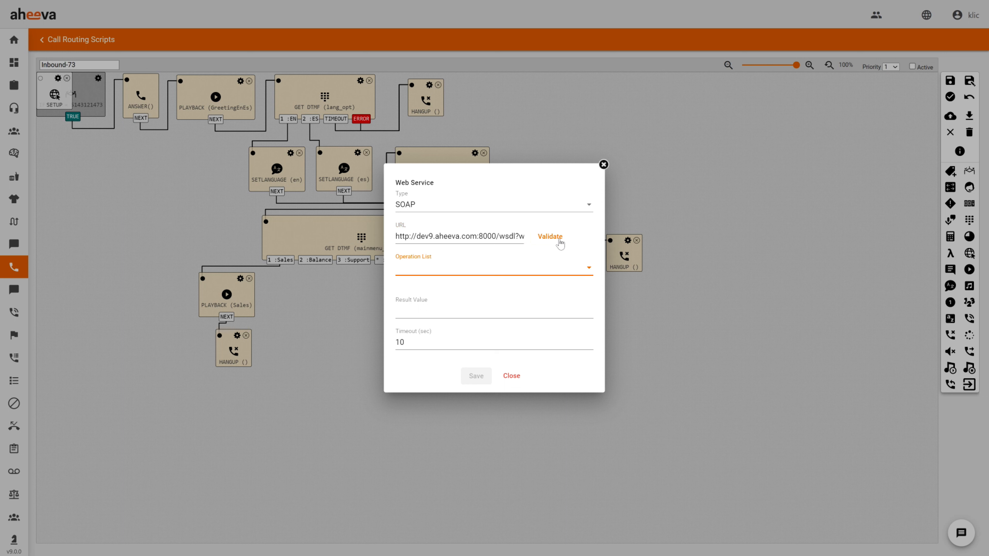
click(559, 241)
click(589, 273)
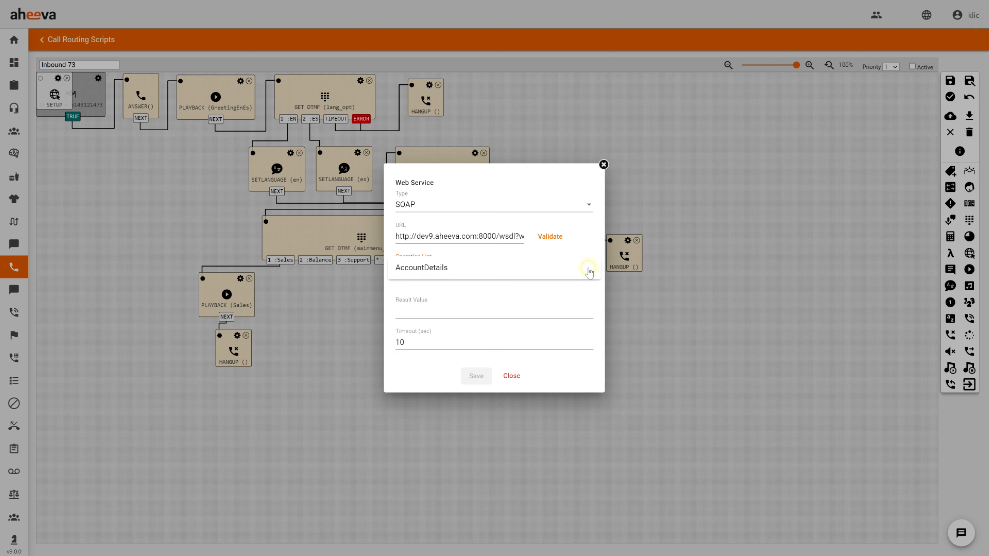
click(426, 269)
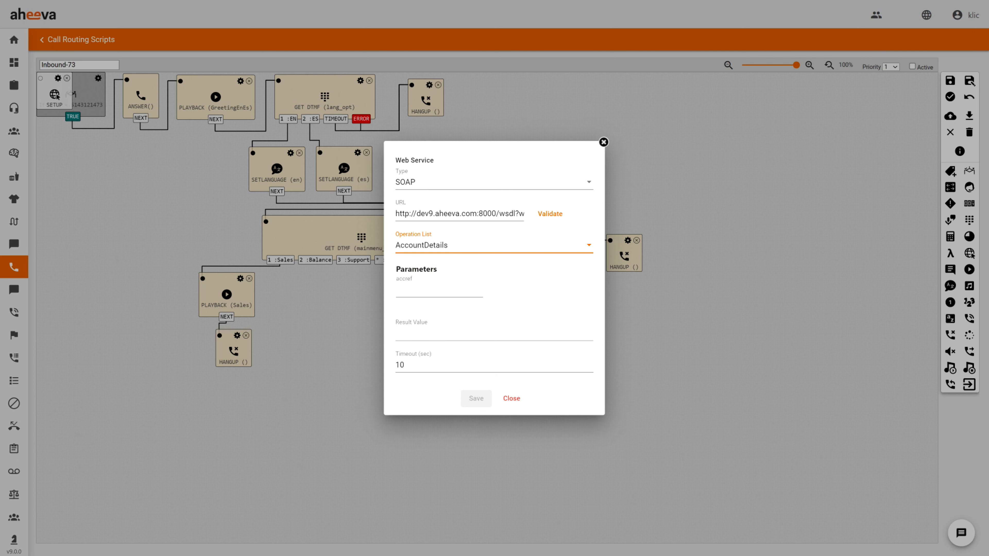
Step: Fill in the web service's accref parameter with the account reference and set its result value to AcctInfo
click(411, 290)
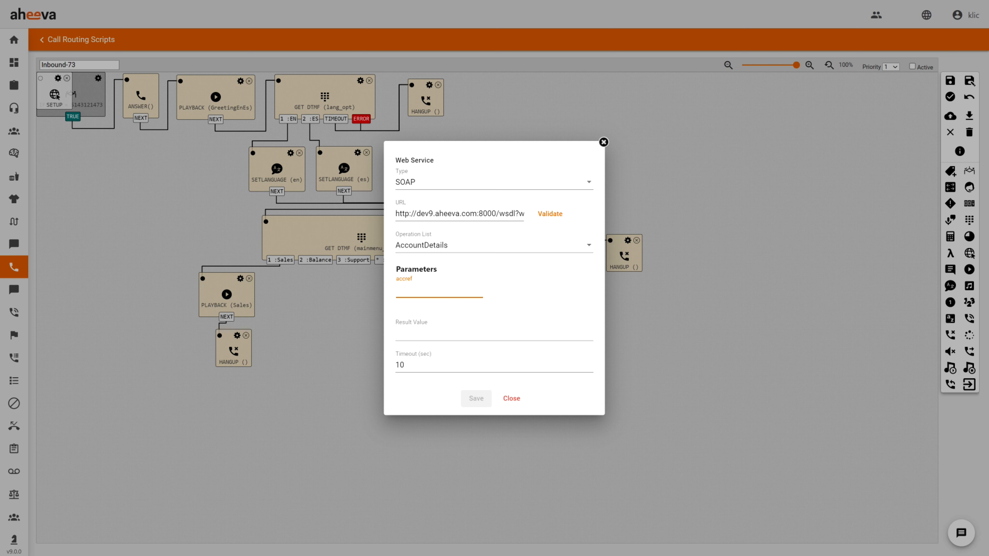
text(12345)
click(424, 333)
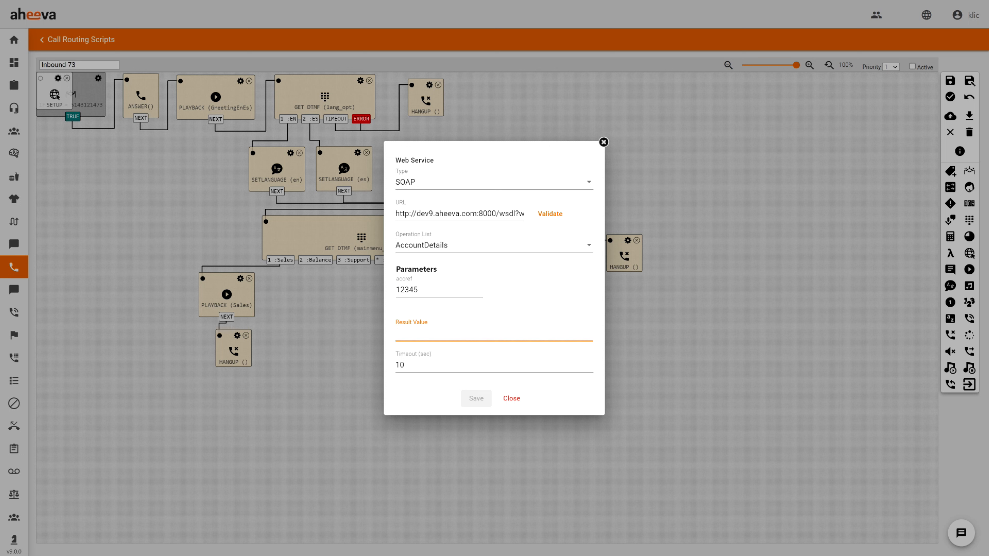
text(Acct)
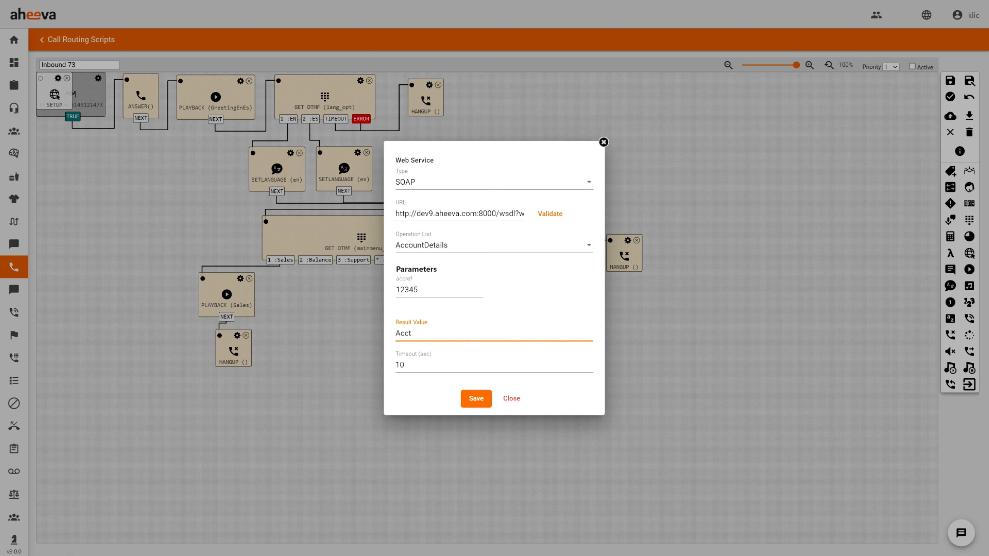
text(Info)
Step: Save the web service block, place it below the main menu input and connect the 2 :Balance output to it
click(423, 386)
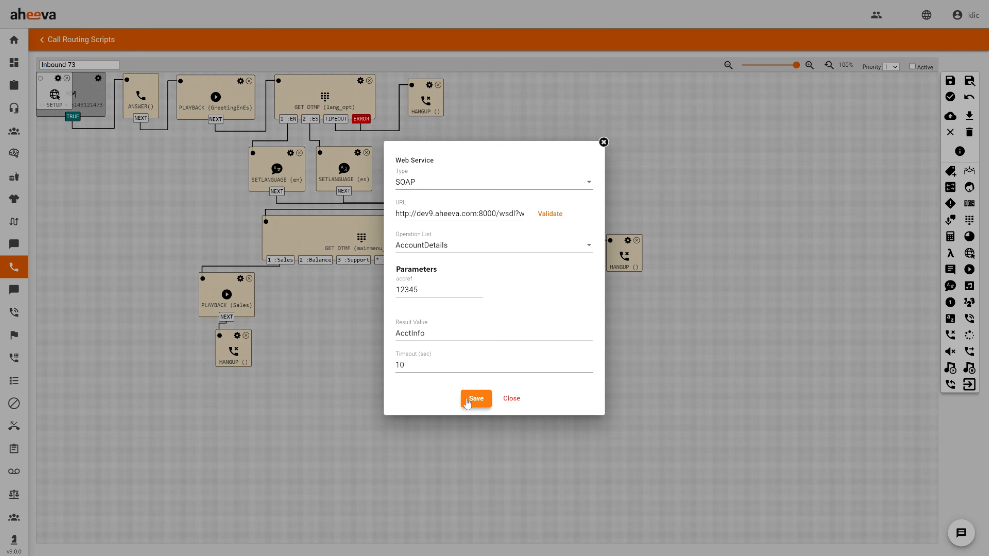
click(467, 402)
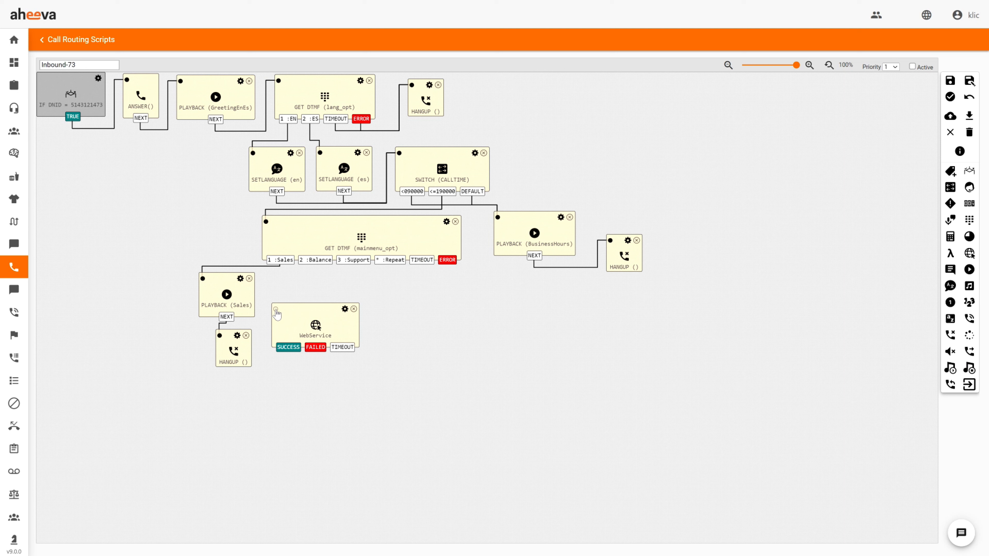
click(277, 310)
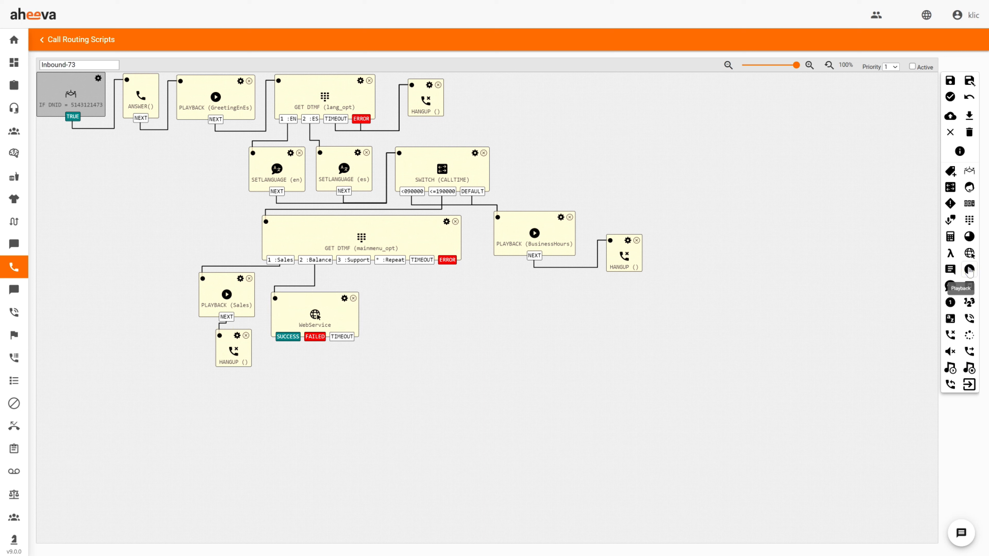
Step: Add a TechnicalDifficulties Playback block below the web service block and connect the FAILED and TIMEOUT outputs to it
click(969, 269)
scroll(475, 331, down, 6)
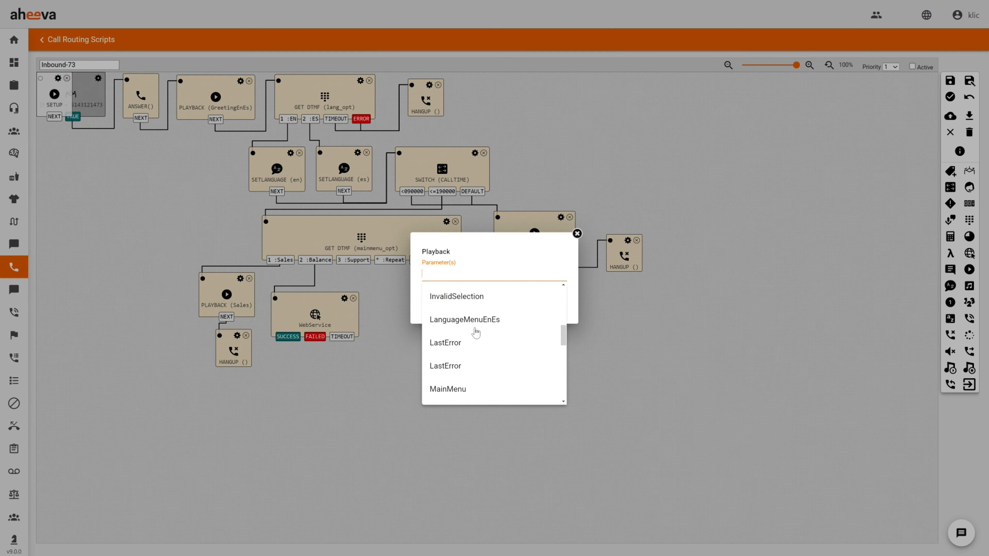
scroll(476, 332, down, 3)
click(476, 330)
click(475, 308)
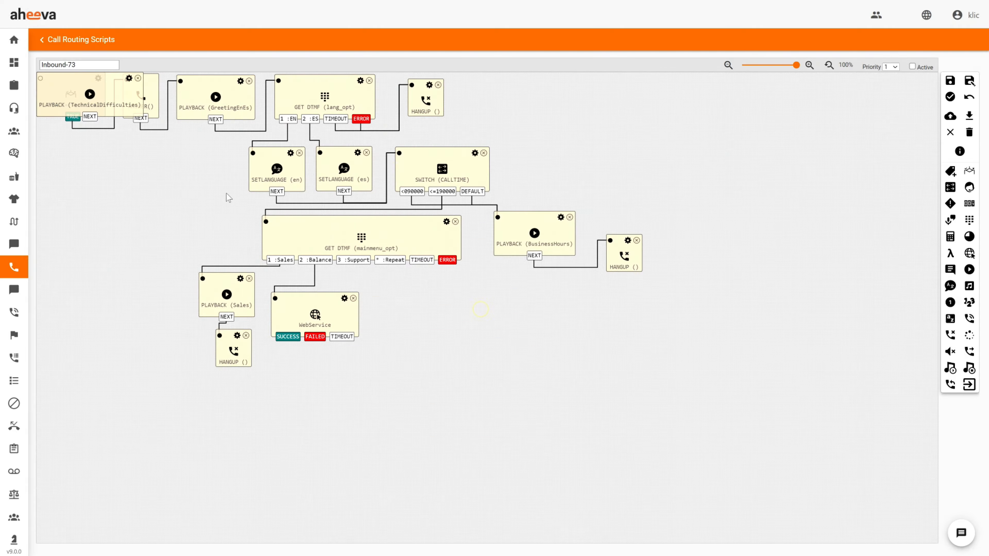
drag(101, 80, 372, 359)
drag(315, 338, 312, 358)
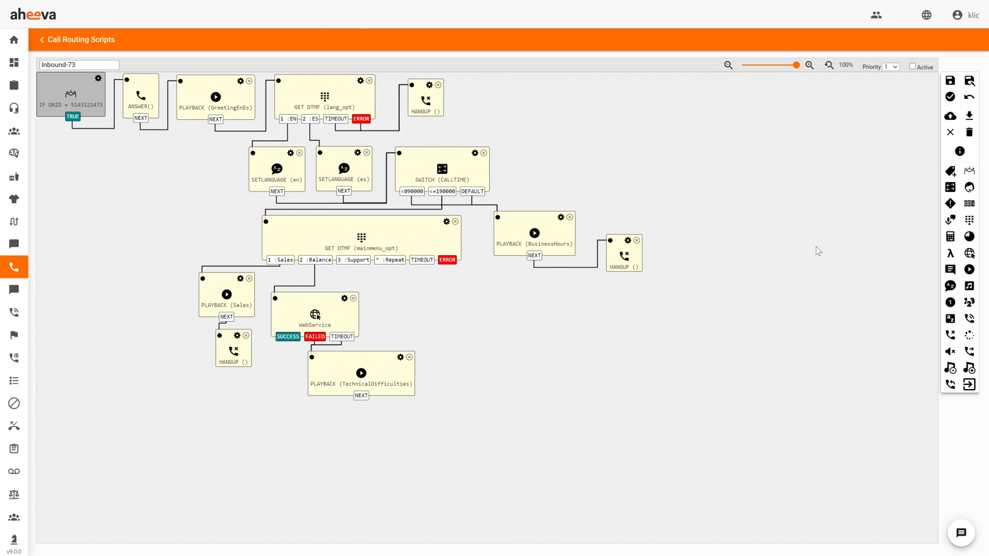
Step: Add a Switch block on the lang_opt call property with the conditions = 1 and = 2
click(951, 188)
click(432, 258)
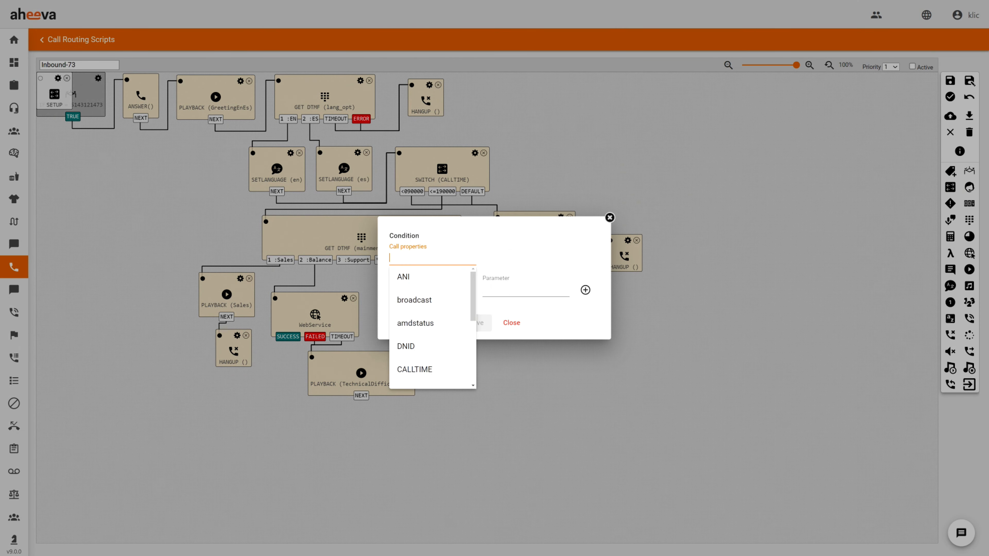
scroll(430, 308, down, 10)
click(421, 376)
click(506, 291)
text(1)
click(586, 290)
click(509, 307)
text(2)
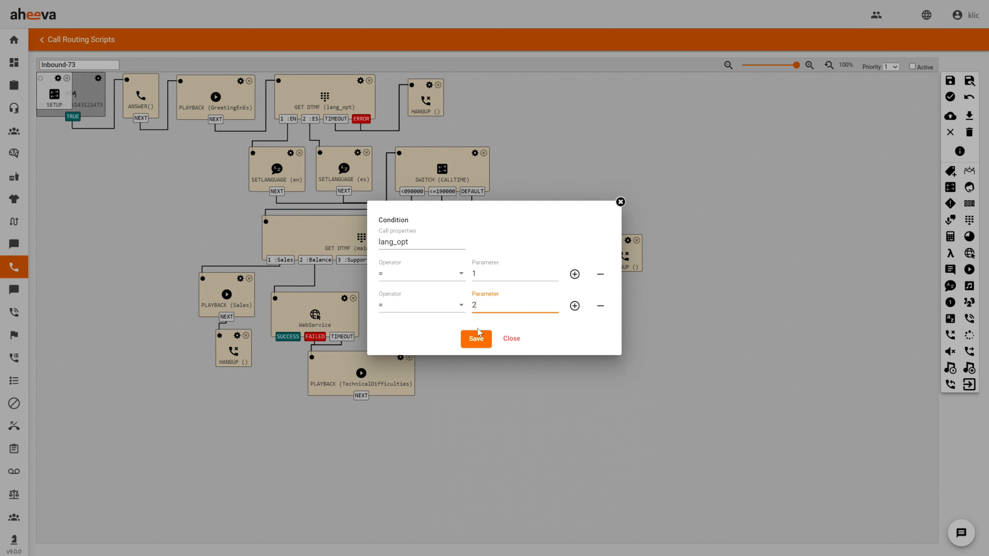
Step: Save the lang_opt switch, place it below the web service block and connect the SUCCESS output to it
click(475, 338)
drag(64, 78, 272, 391)
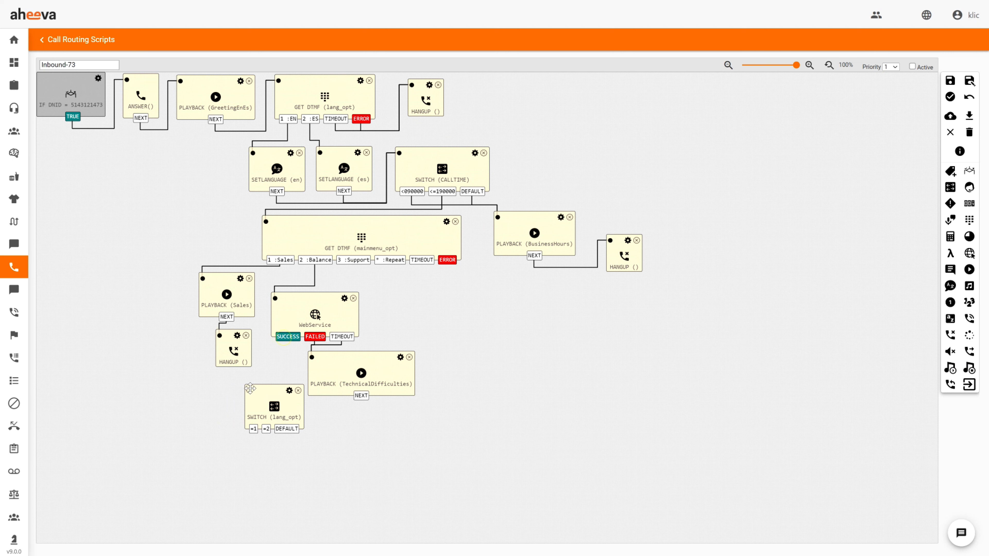
click(257, 388)
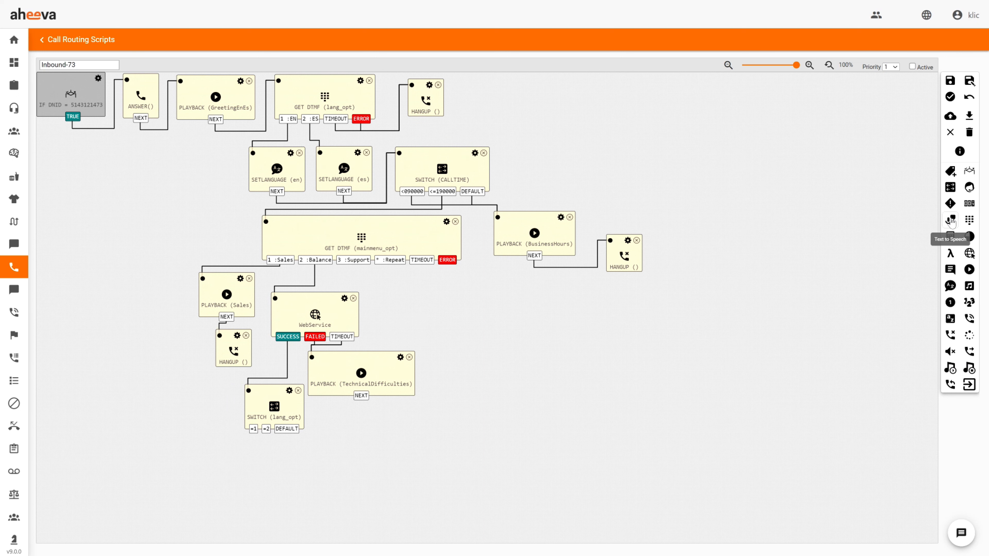
Step: Add a US English Text to Speech block with the Joanna voice and the text "Your account balance is $AcctInfo[1][1] dollars."
click(950, 221)
click(563, 288)
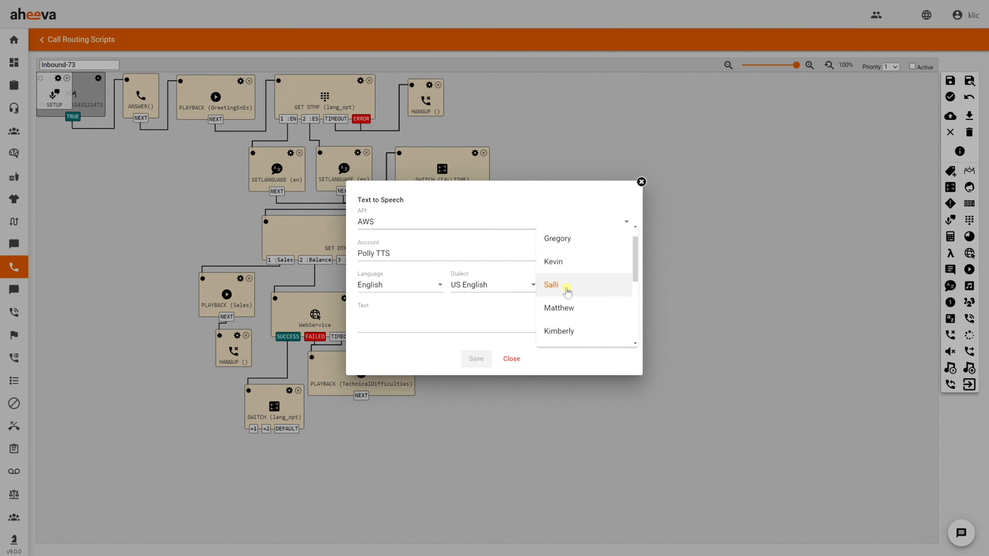
scroll(567, 298, down, 3)
click(571, 312)
click(377, 326)
text(Your account balance is $AcctInfo[1][1] dollars.)
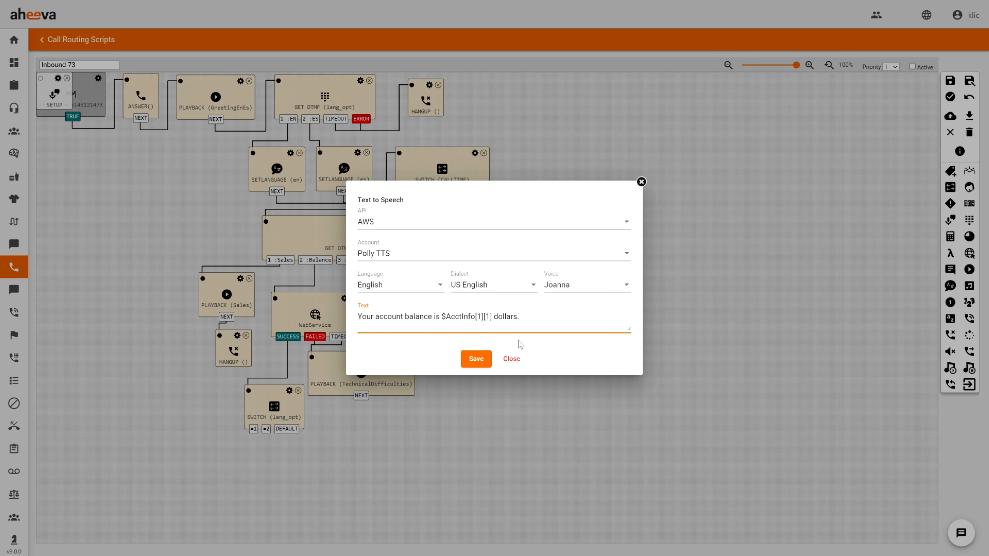
Step: Save the English speech block, place it below the lang_opt switch and connect the switch's =1 output to it
click(476, 359)
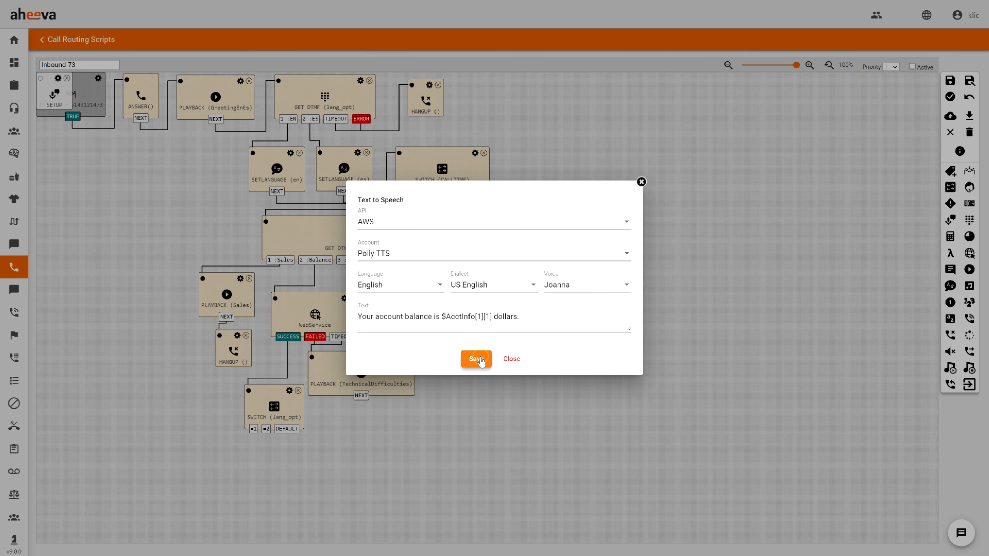
drag(71, 81, 173, 454)
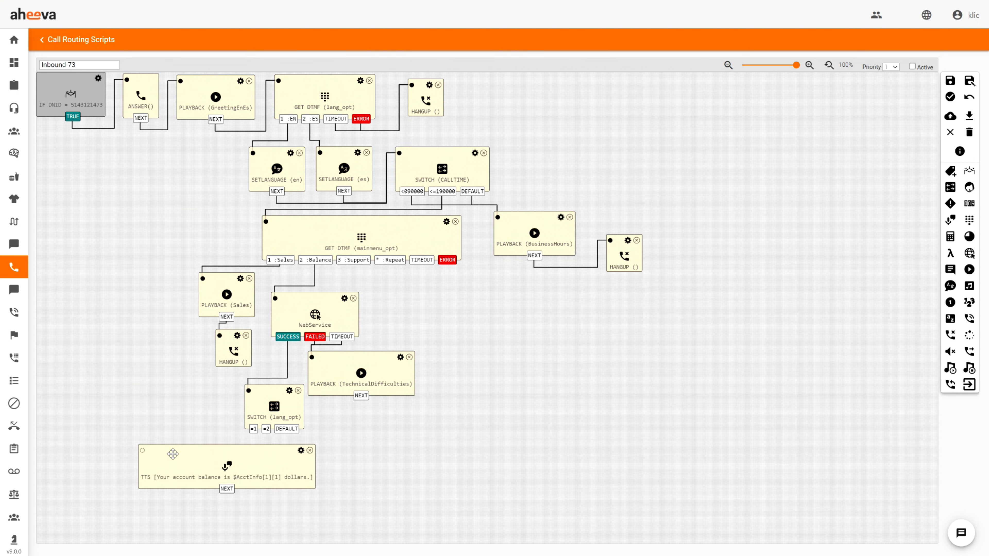
click(253, 429)
click(143, 451)
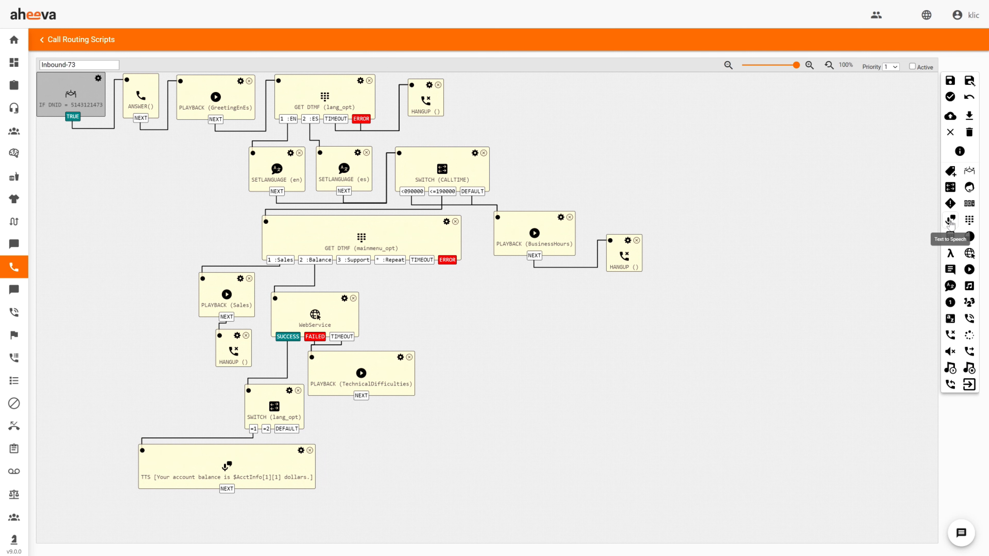
Step: Add a Mexican Spanish Text to Speech block with the Mia voice and the text "El saldo de su cuenta es $AcctInfo[1][1] dólares."
click(951, 224)
click(404, 288)
scroll(403, 295, down, 5)
click(403, 282)
click(485, 292)
click(487, 308)
click(567, 291)
click(566, 287)
click(406, 321)
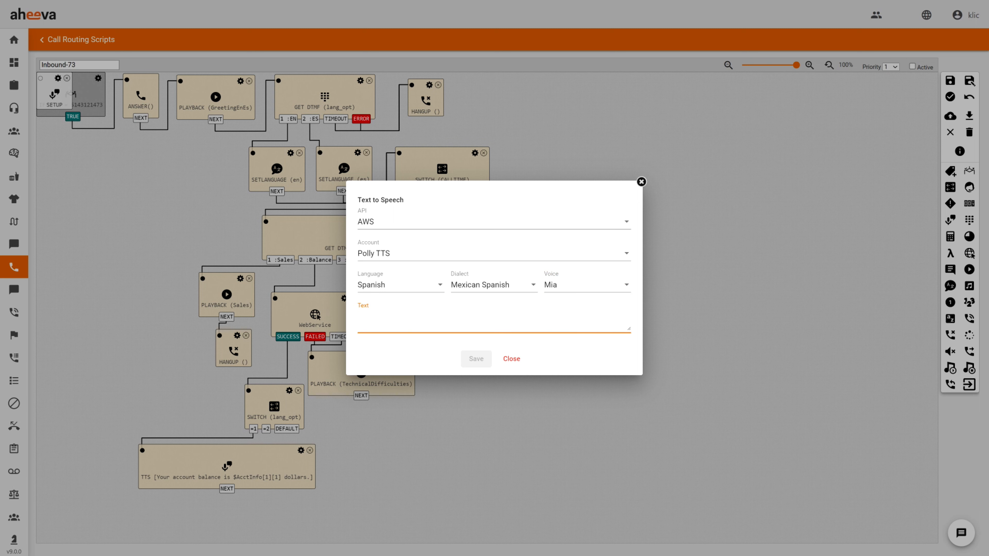
text(El saldo de su cuenta es $AcctInfo[1][1] dólares.)
Step: Save the Spanish speech block, place it beside the English one and connect the lang_opt switch's =2 output to it
click(476, 358)
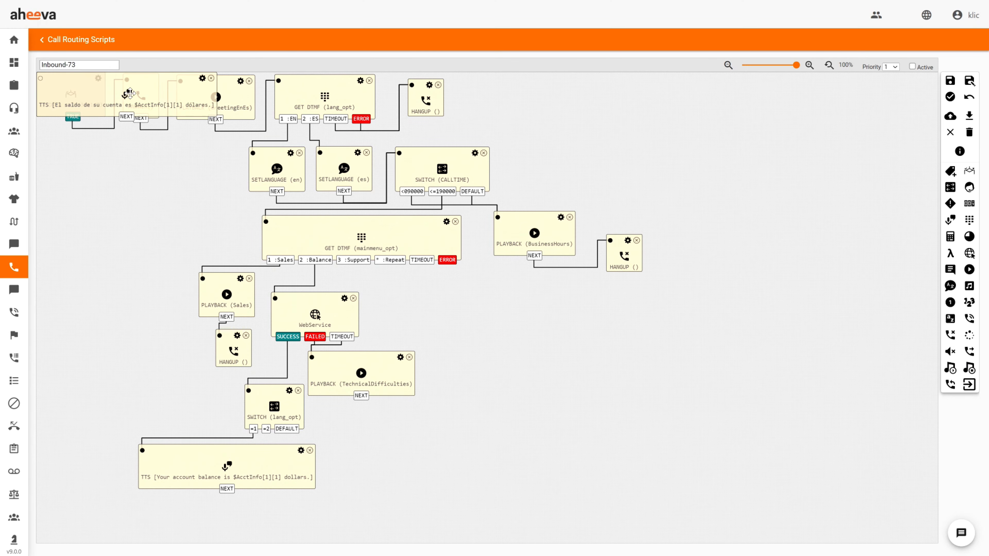
drag(140, 96, 379, 459)
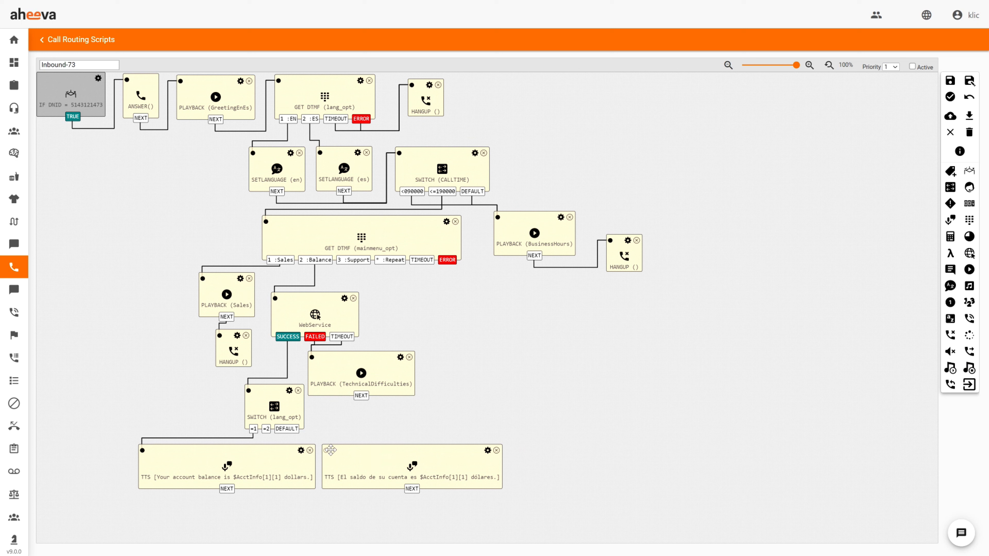
click(326, 452)
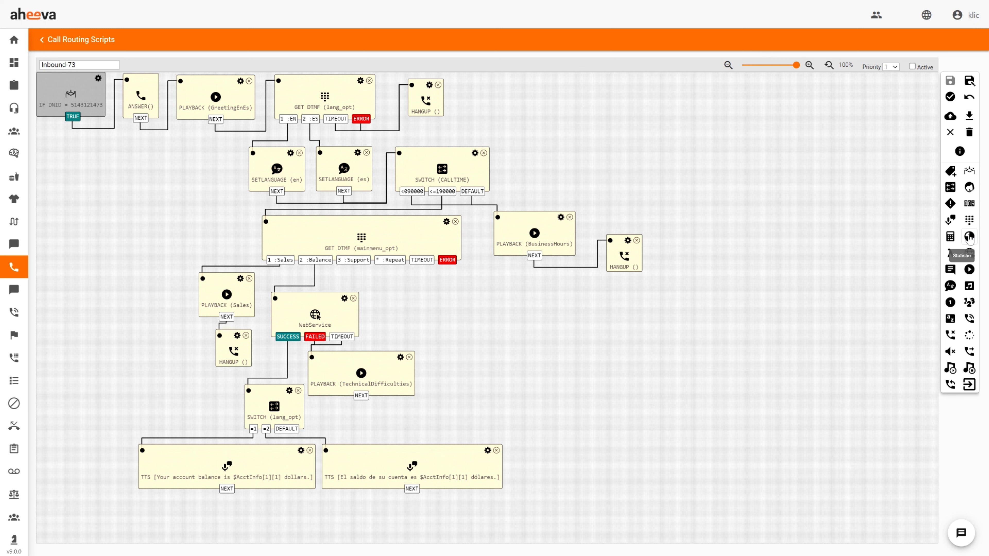
Step: Add a Waiting Calls statistic block for TechSupp-Q with variable NbrOfCalls and connect the main menu's 3 :Support output to it
click(970, 237)
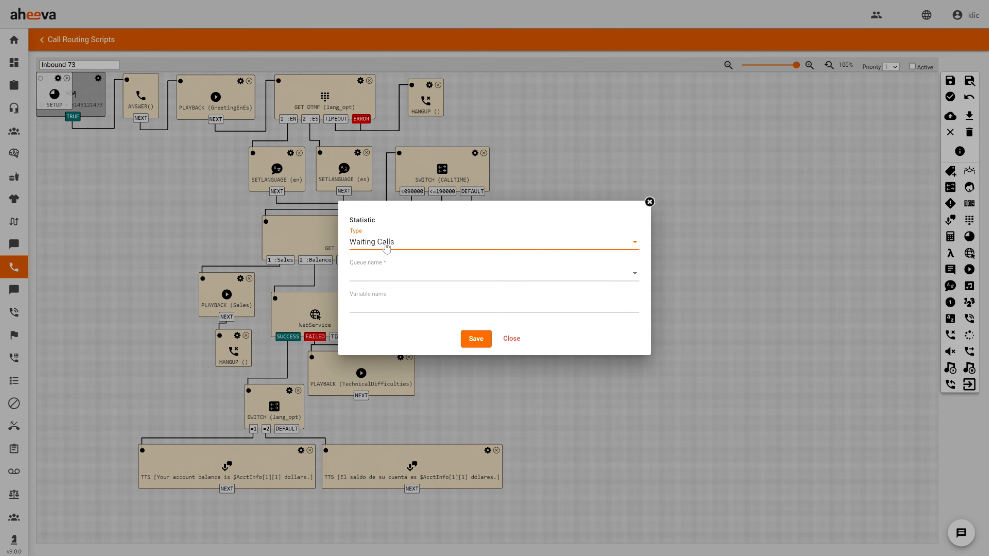
click(386, 243)
click(388, 243)
click(382, 278)
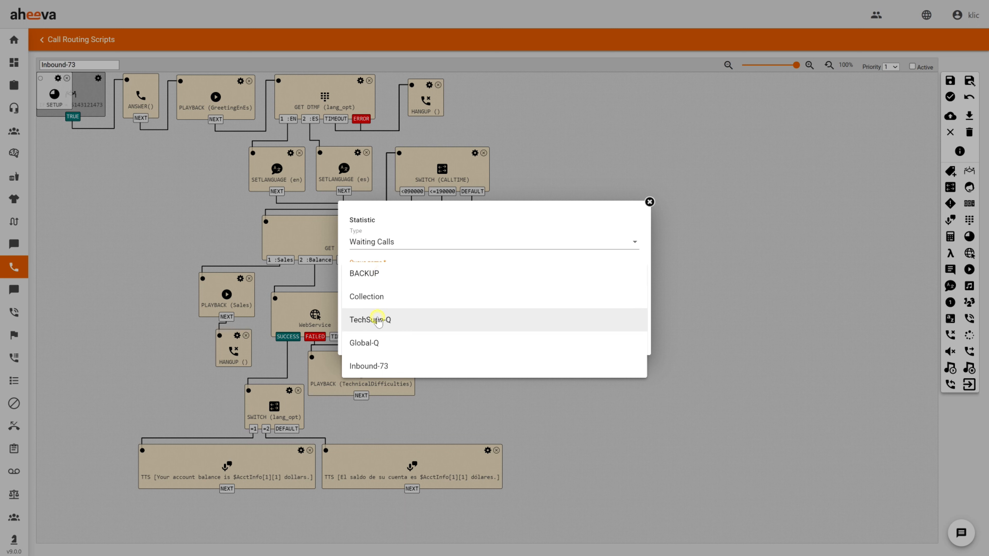
click(379, 321)
click(375, 304)
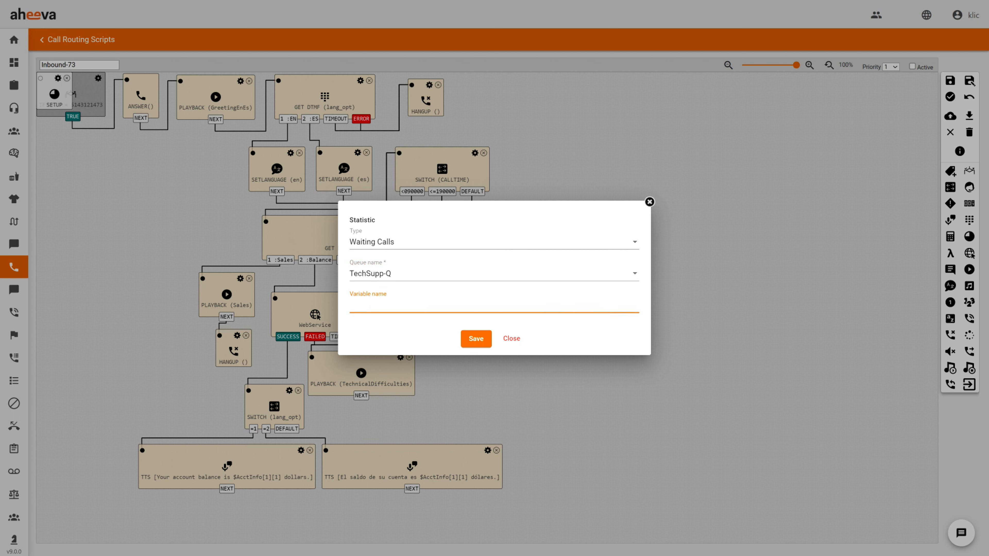
text(NbrOfCalls)
click(482, 341)
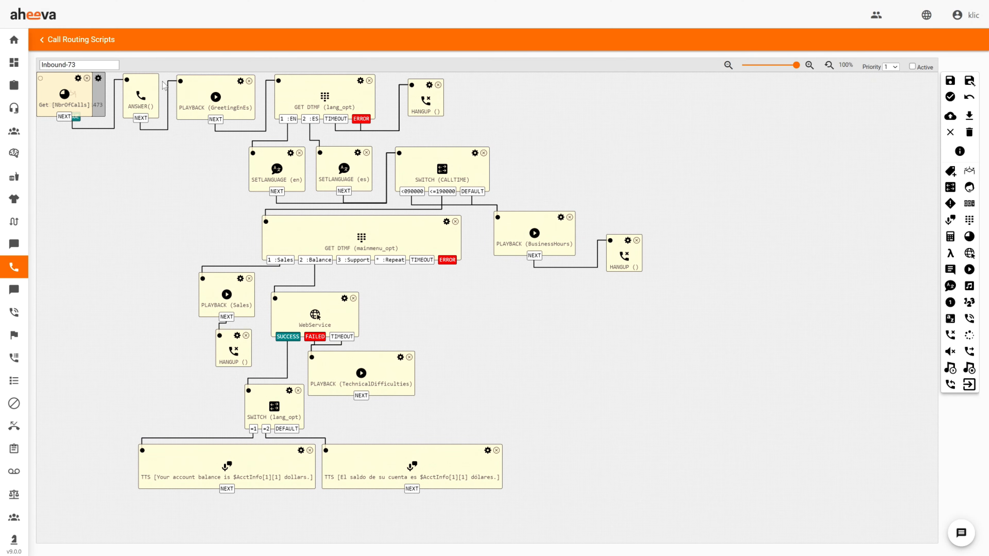
drag(75, 90, 475, 296)
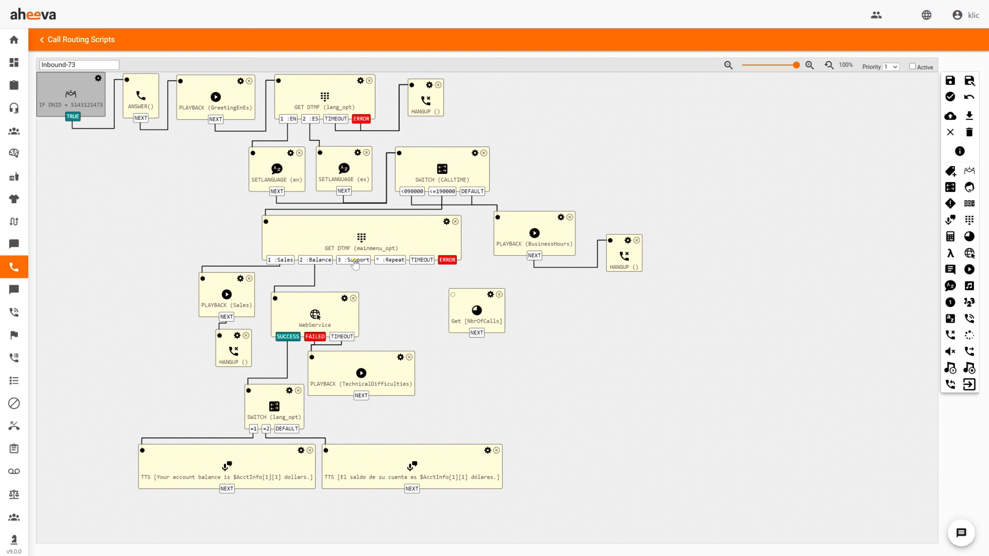
click(453, 296)
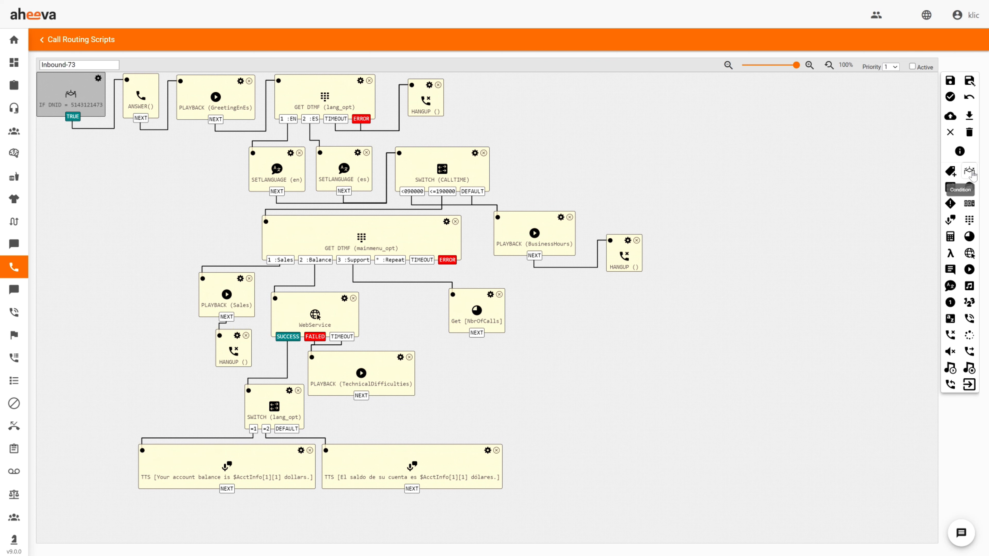
Step: Add a Condition block that tests whether NbrOfCalls > 50 and save it
click(971, 172)
double_click(457, 242)
key(BackSpace)
scroll(484, 292, down, 4)
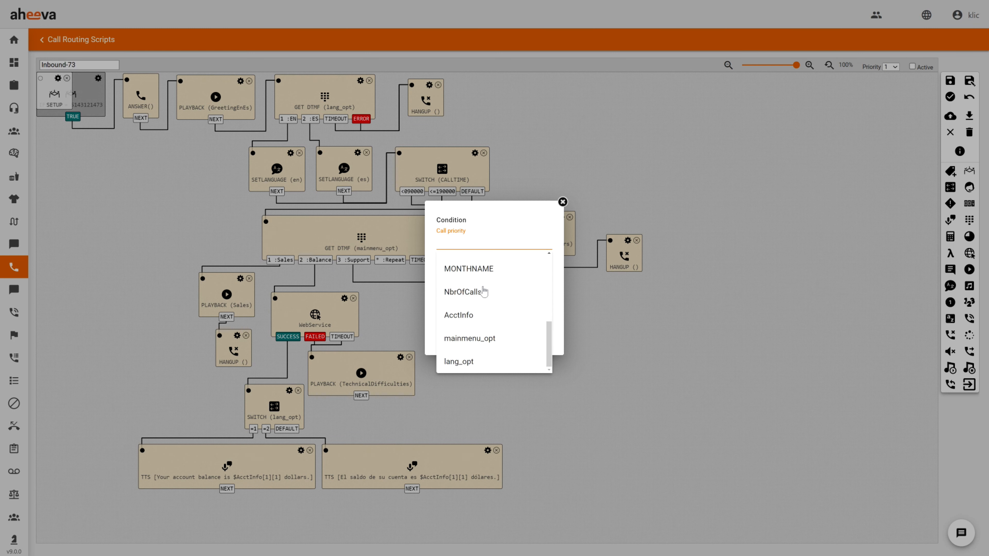
click(483, 290)
click(480, 281)
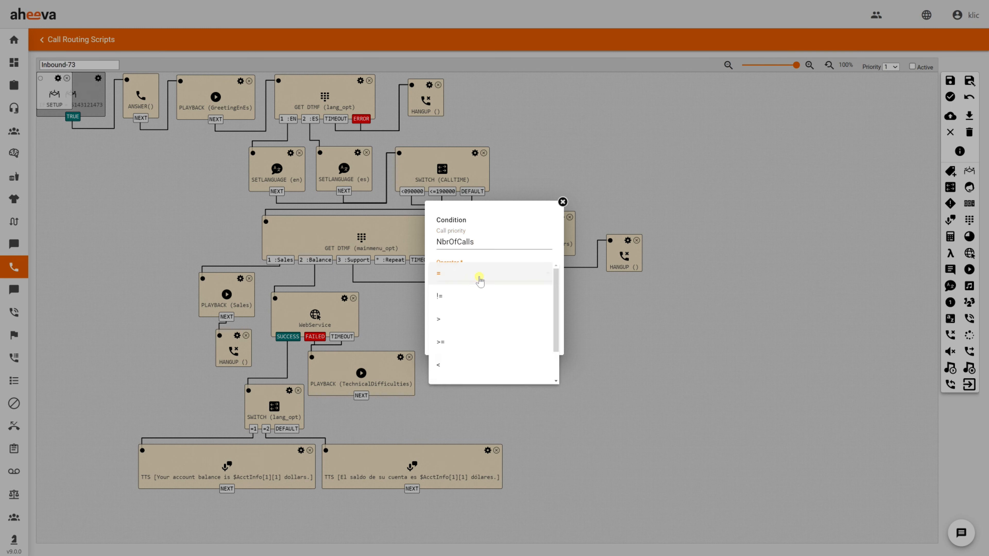
click(471, 320)
click(473, 306)
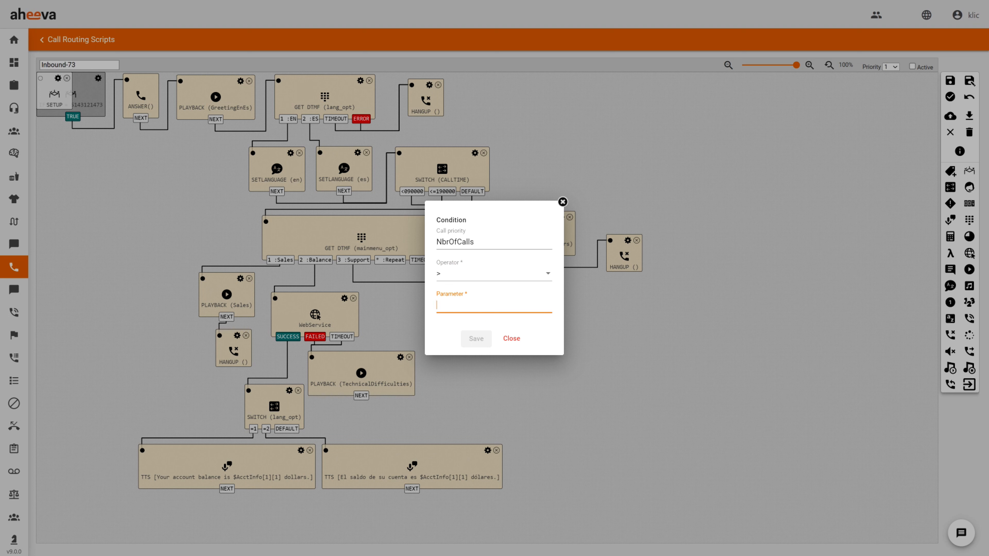
text(50)
click(475, 338)
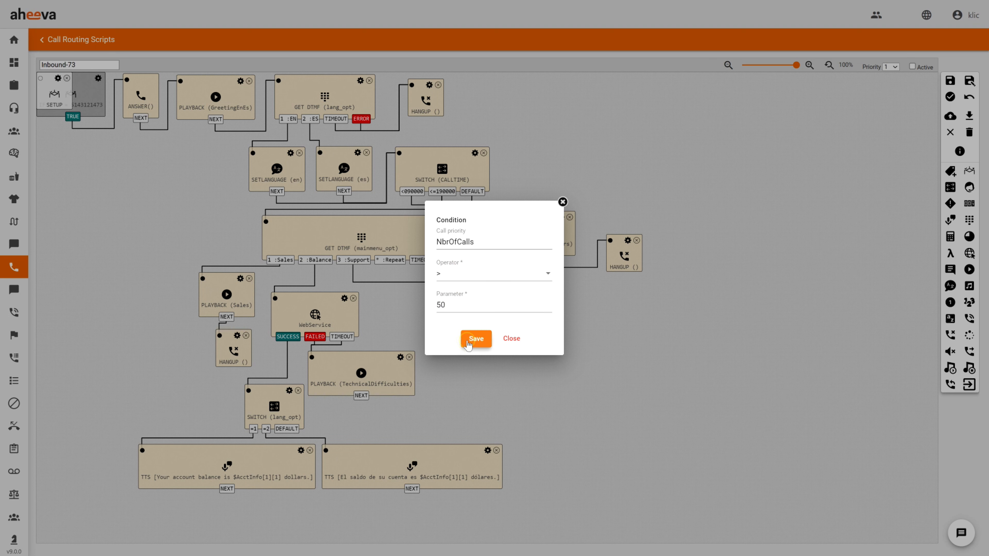
Step: Place the NbrOfCalls condition beside the statistic block and connect the statistic block's NEXT output to it
drag(70, 83, 552, 300)
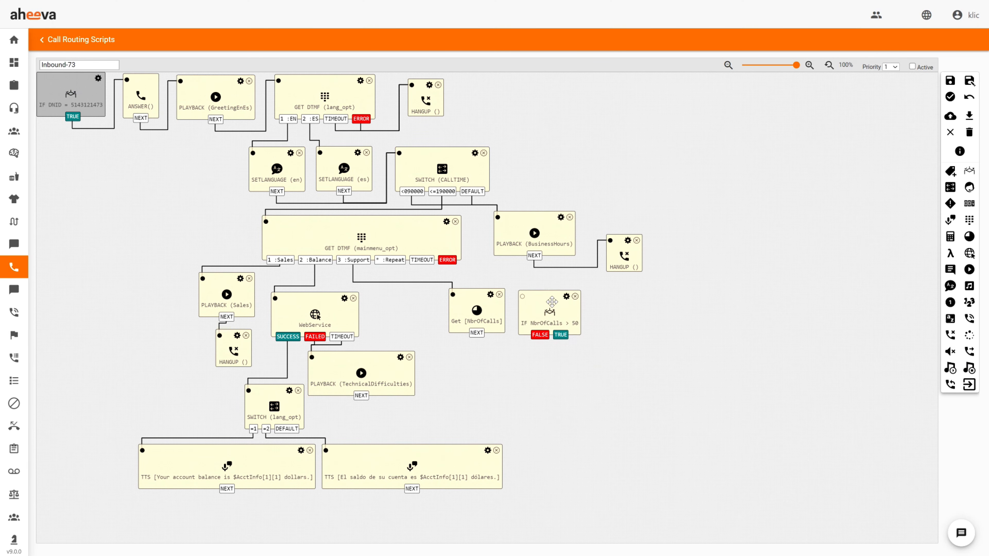
drag(552, 299, 556, 300)
drag(476, 333, 526, 295)
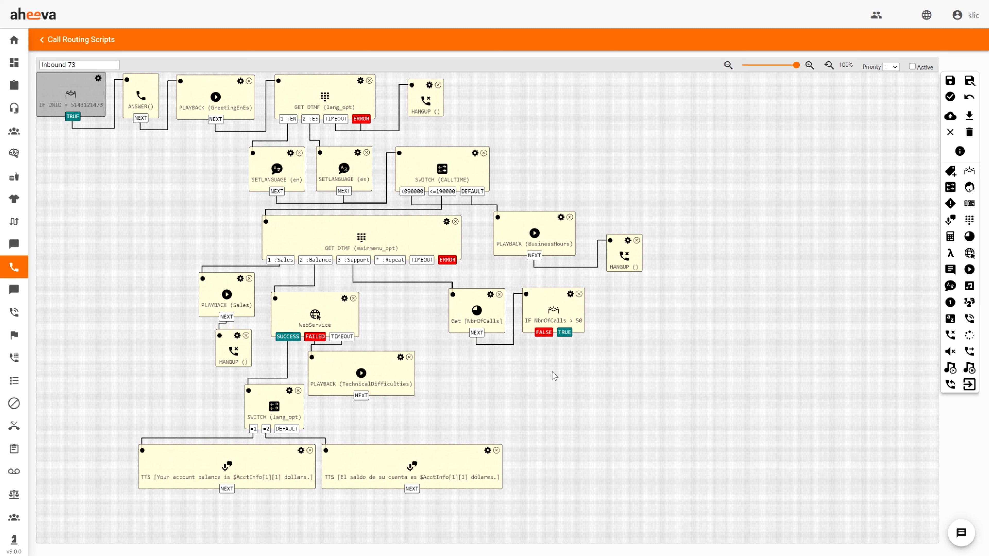
Step: Add a HighVolumeOfCalls playback block beside the NbrOfCalls condition and connect the condition's TRUE output to it
click(970, 270)
scroll(473, 307, down, 5)
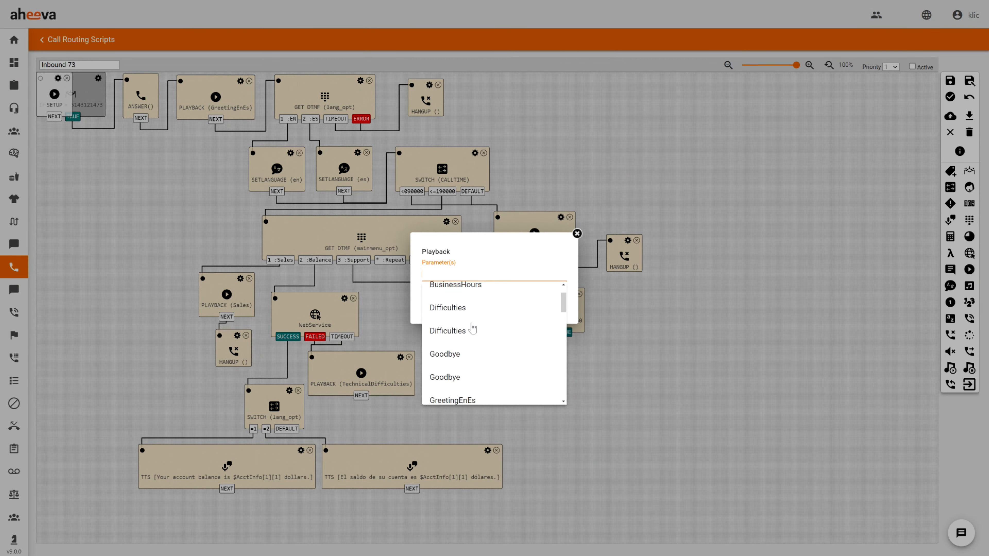
click(477, 307)
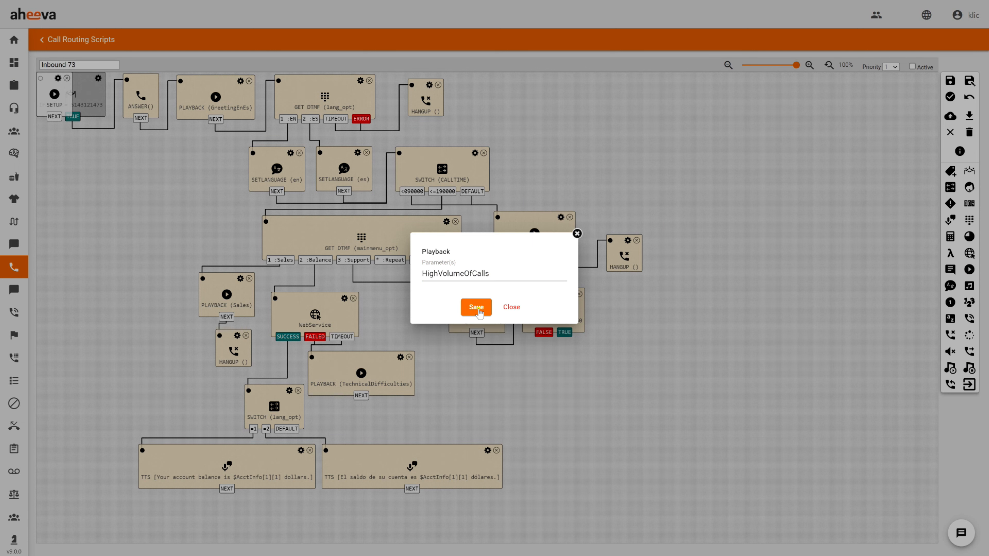
click(473, 307)
drag(56, 80, 618, 297)
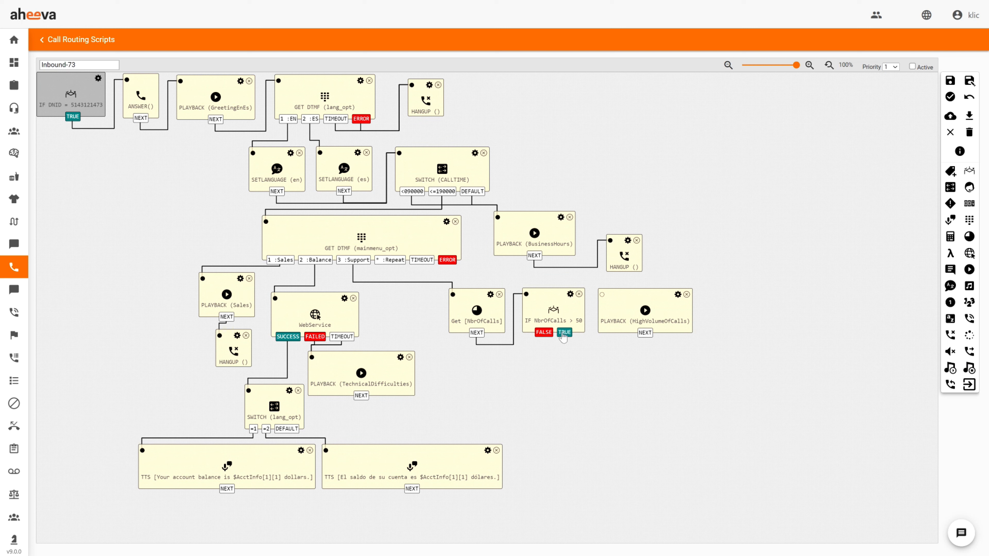
click(602, 295)
Step: Add a Hang Up block beside the HighVolumeOfCalls playback and connect the playback's NEXT output to it
click(951, 335)
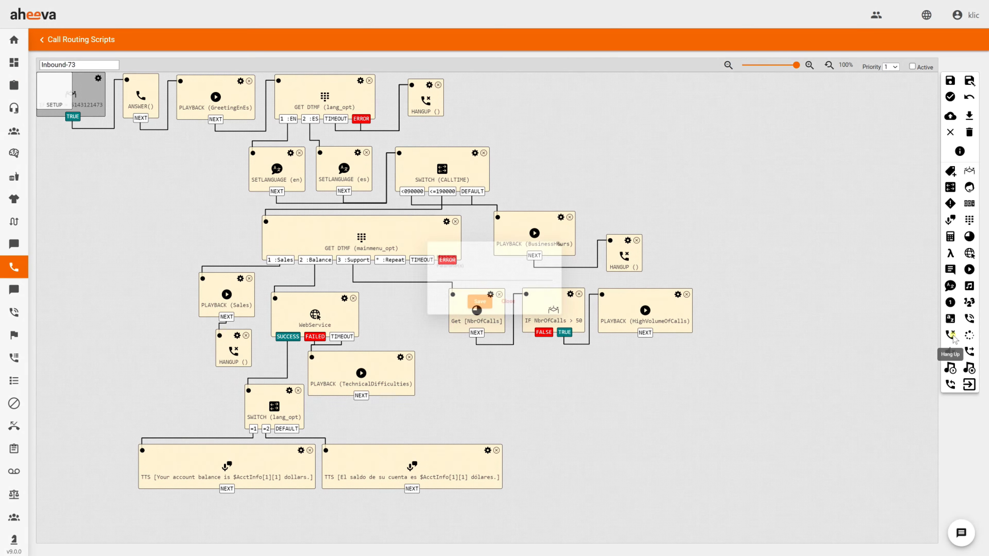
click(472, 306)
drag(94, 100, 743, 307)
click(710, 295)
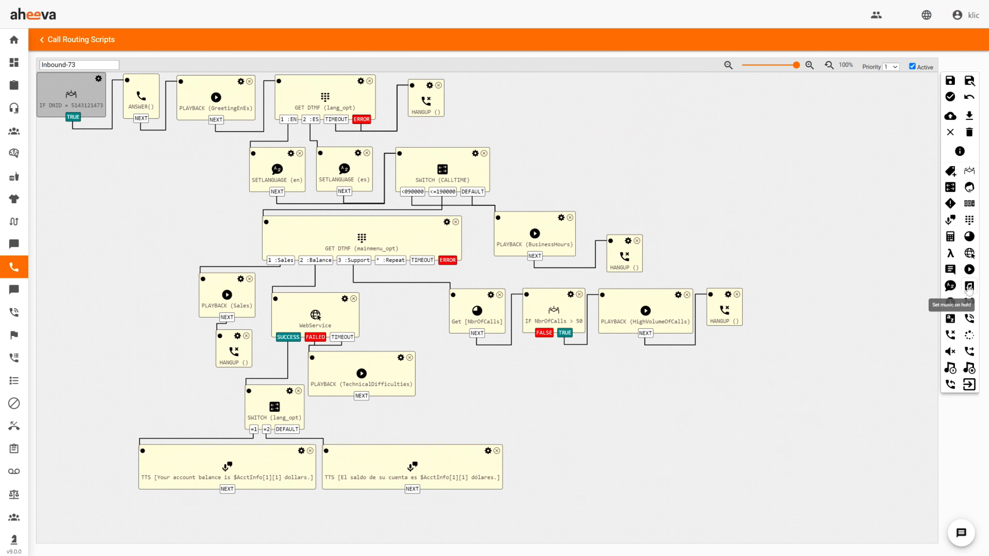
Step: Add a DoubleViolin music on hold block below the statistic block and connect the NbrOfCalls condition's FALSE output to it
click(970, 287)
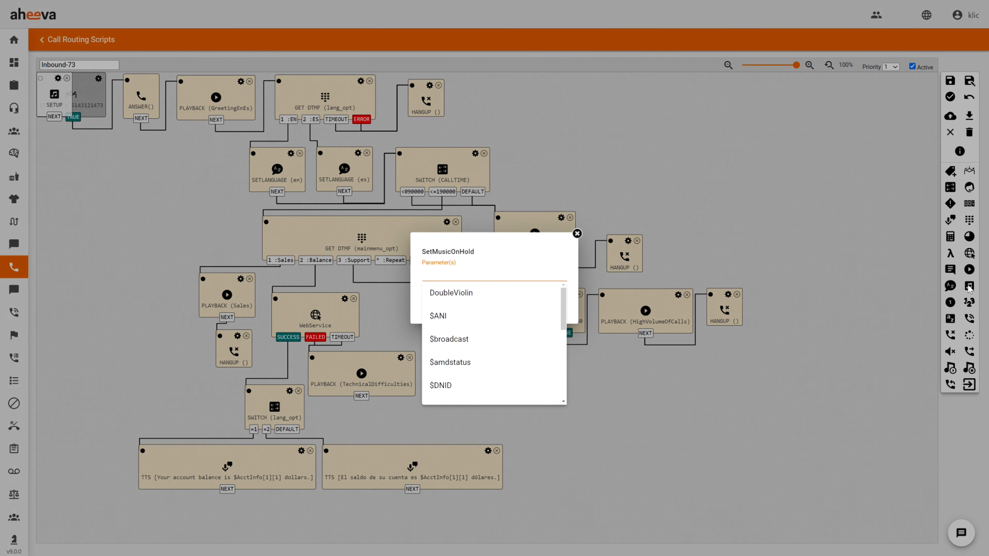
click(468, 292)
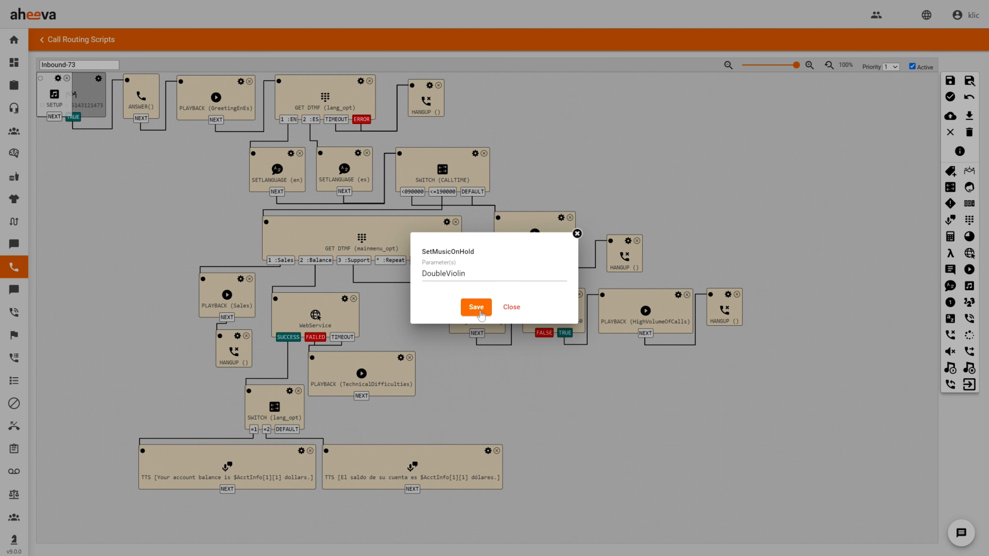
click(471, 306)
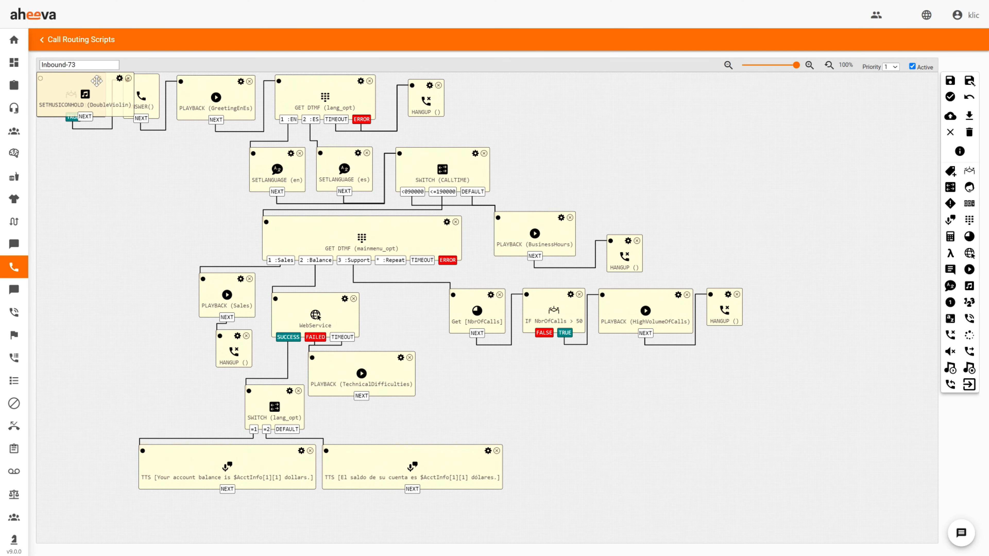
drag(95, 83, 503, 363)
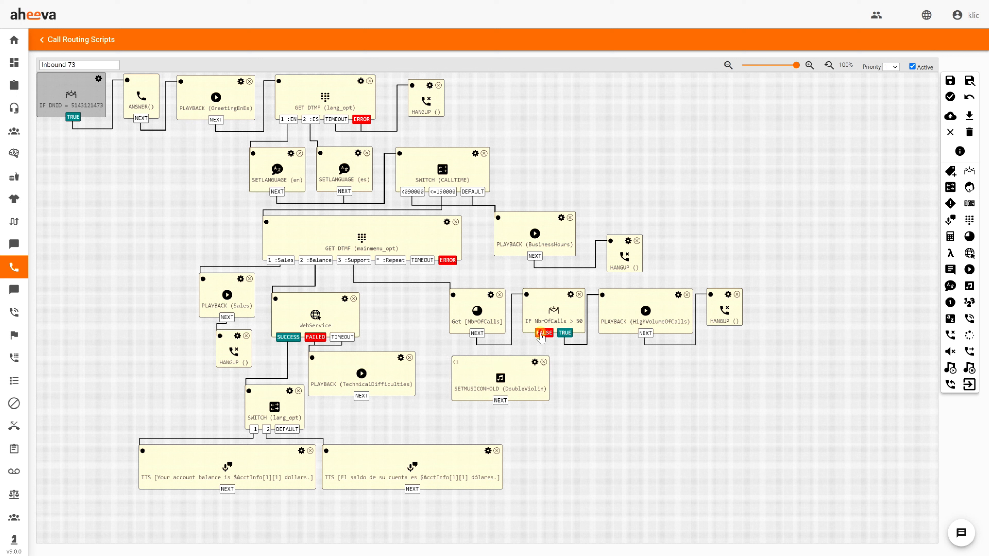
click(455, 362)
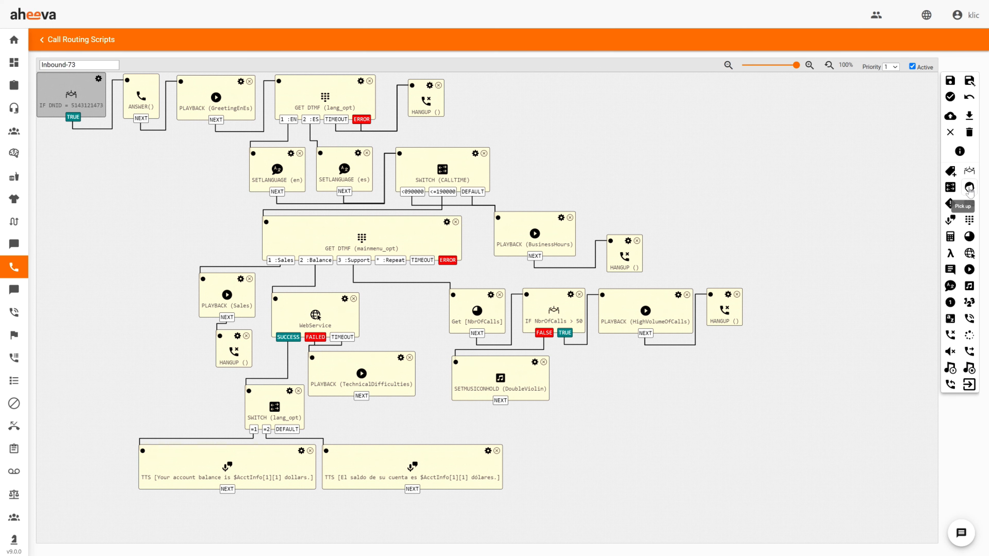
Step: Add a Pick up block using the TechSupp-Q queue and review that queue's agent selection criteria
click(970, 189)
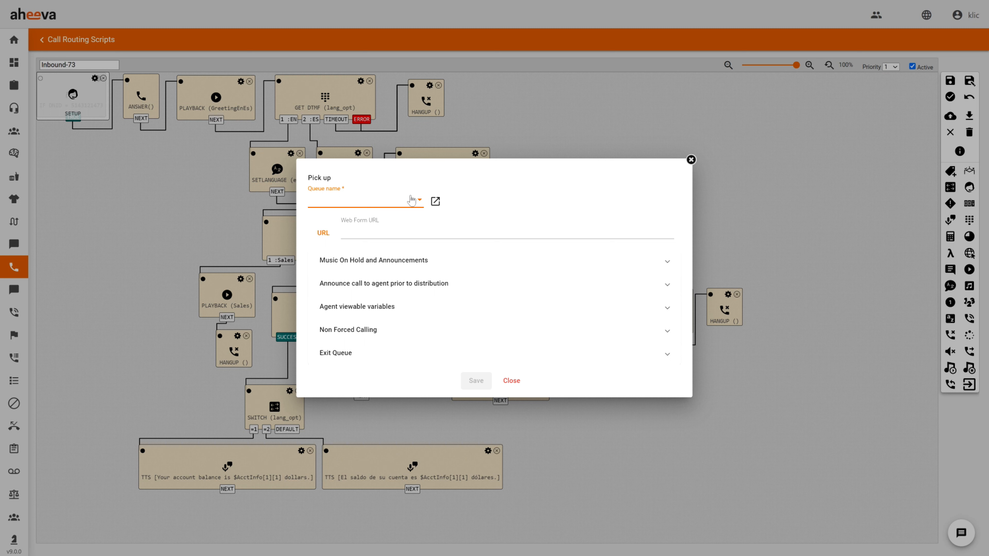
click(396, 203)
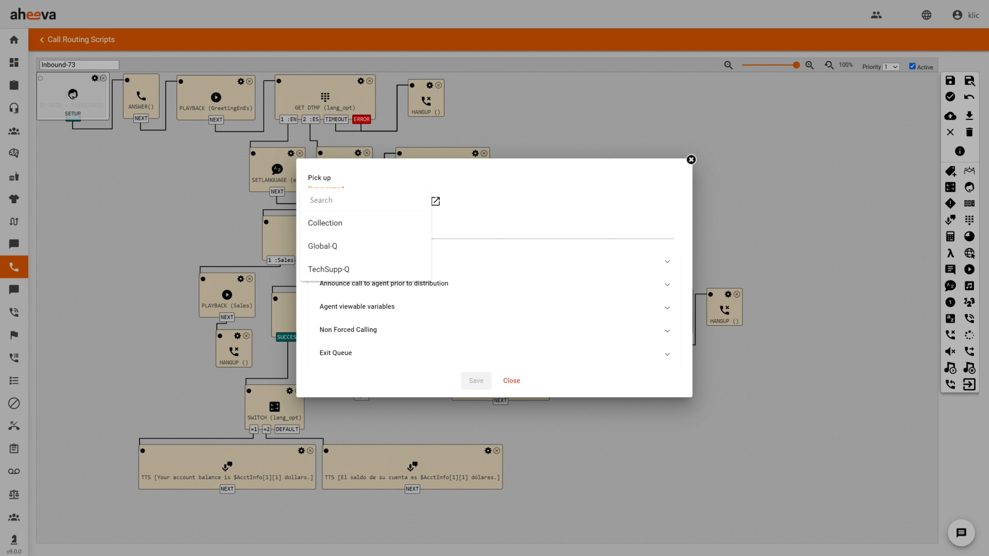
click(367, 268)
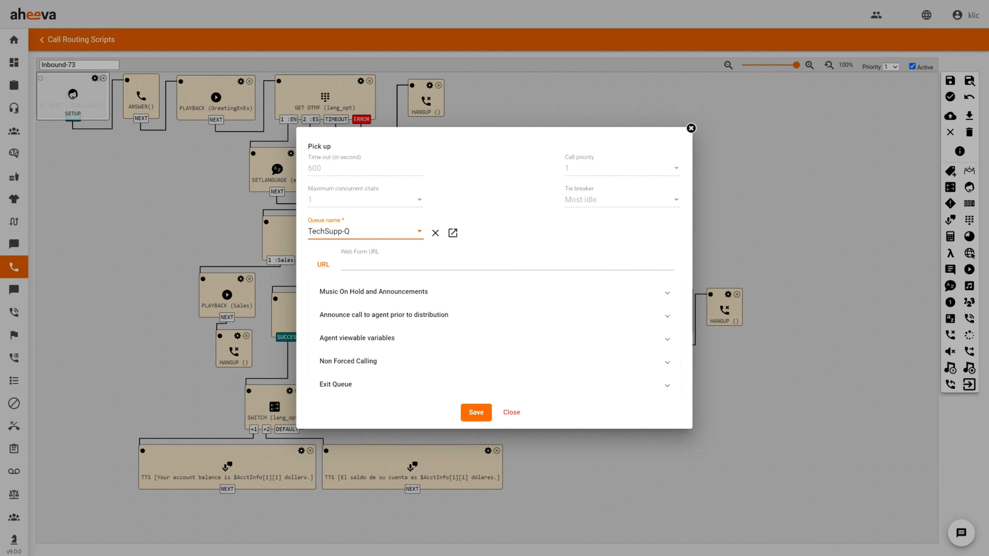
click(452, 235)
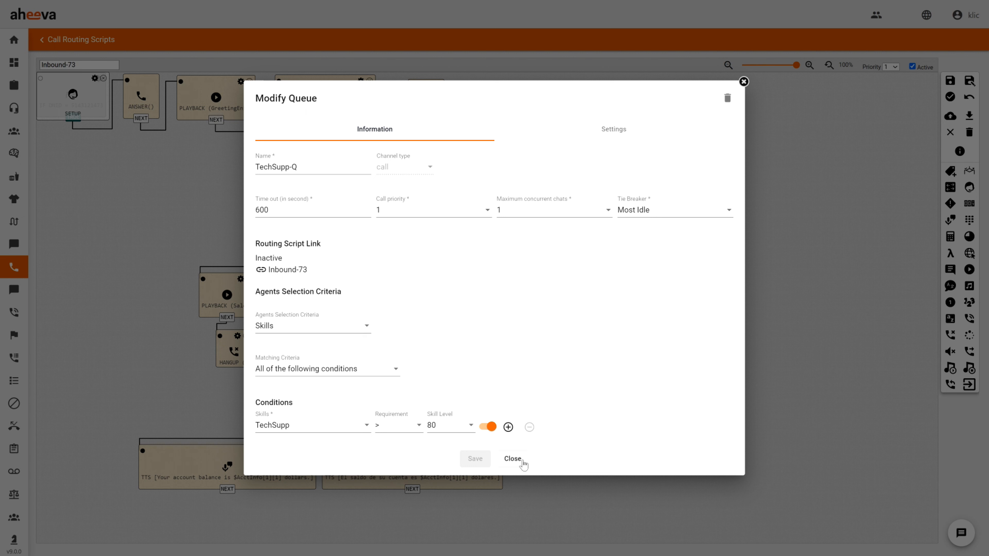
click(513, 459)
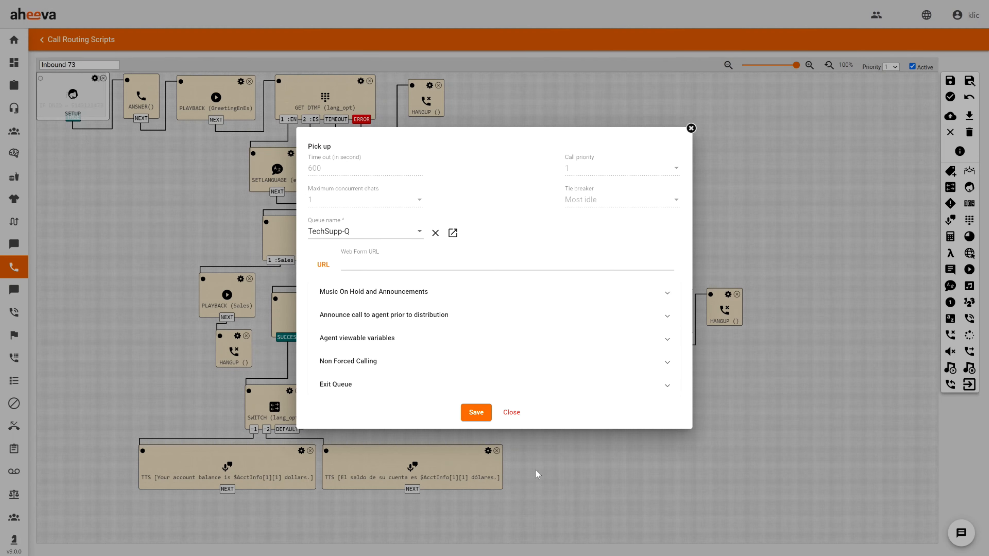
Step: Paste the SuiteCRM contact record link as the Pick up block's Web Form URL and activate the queue announcements
key(ctrl+v)
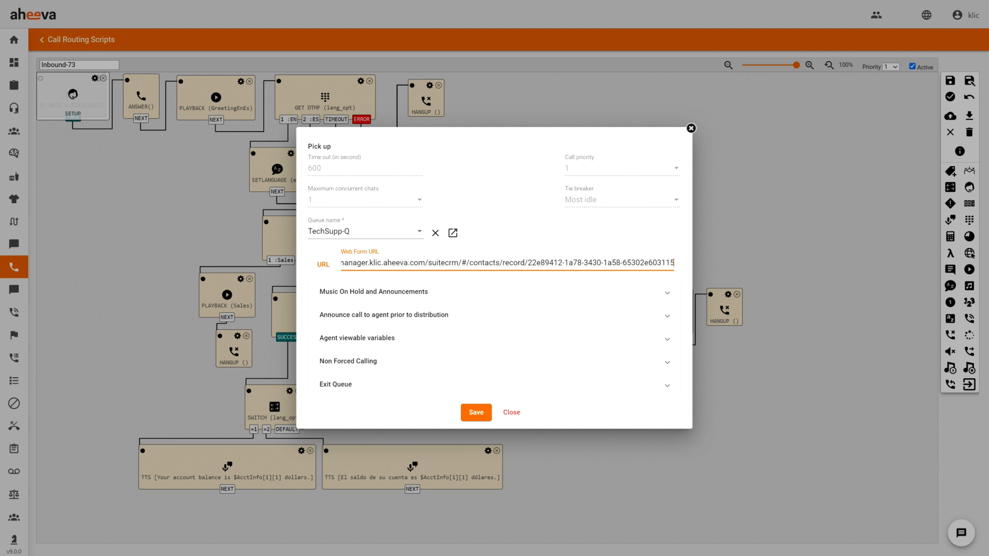
key(Home)
click(669, 295)
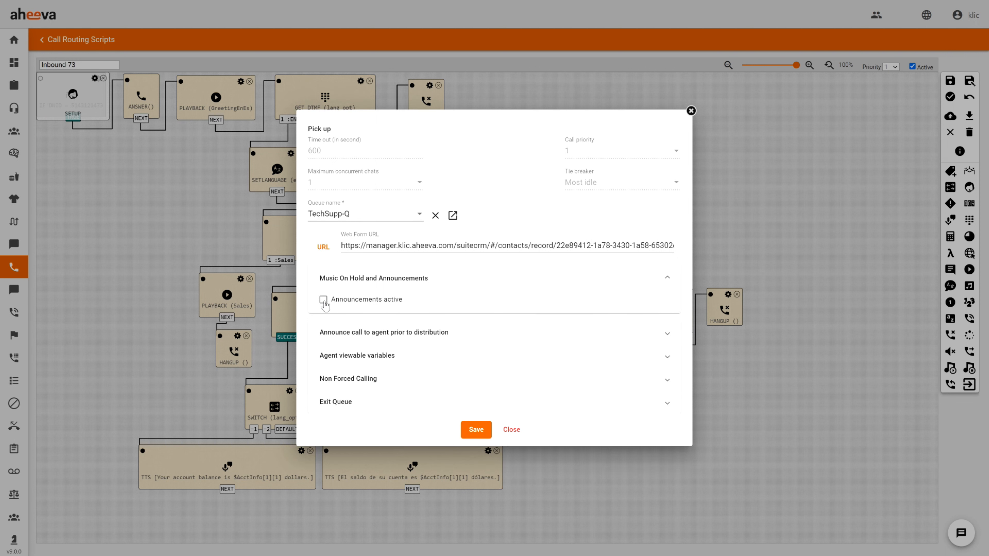
click(324, 300)
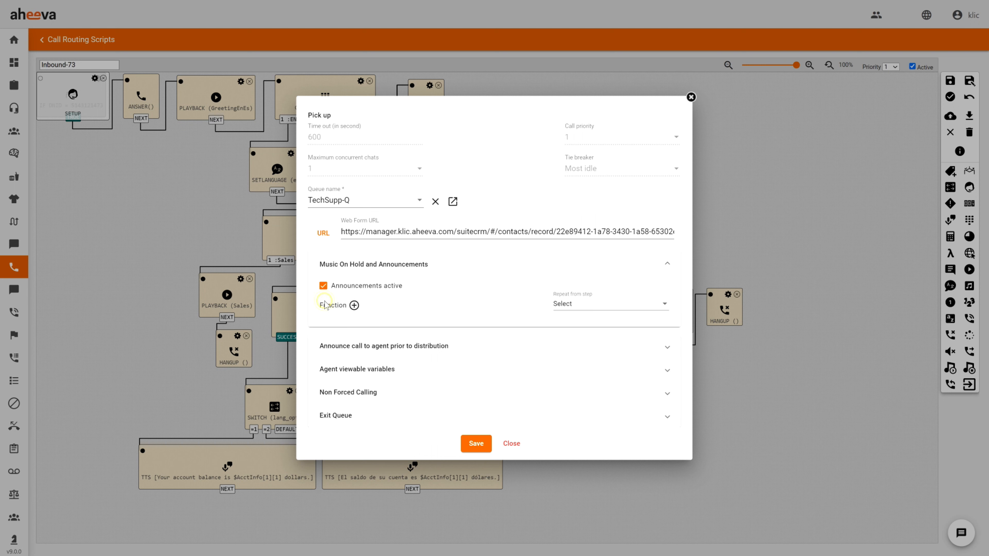
Step: Add a first announcement function of type Music on hold with sound file DoubleViolin and a duration of 15
click(354, 305)
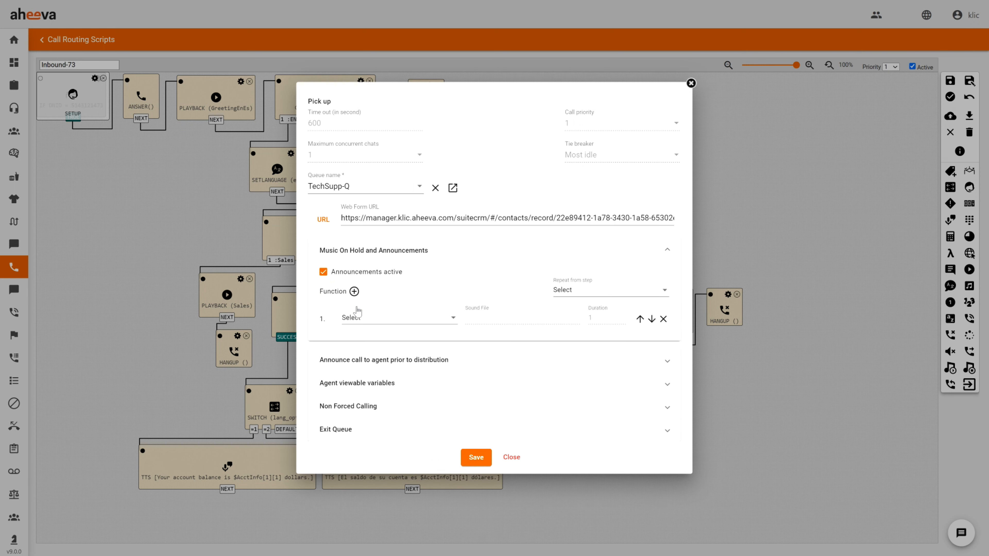
click(366, 319)
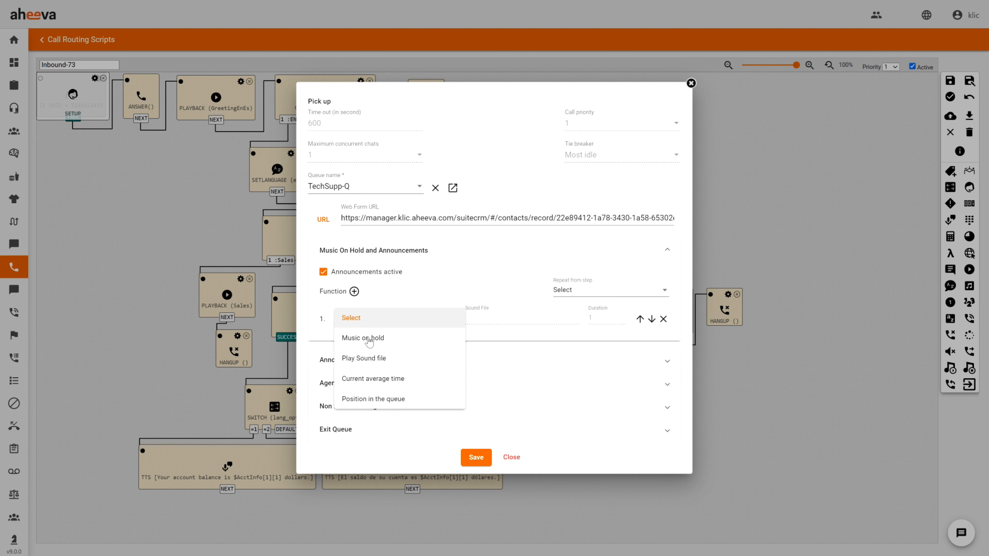
click(368, 338)
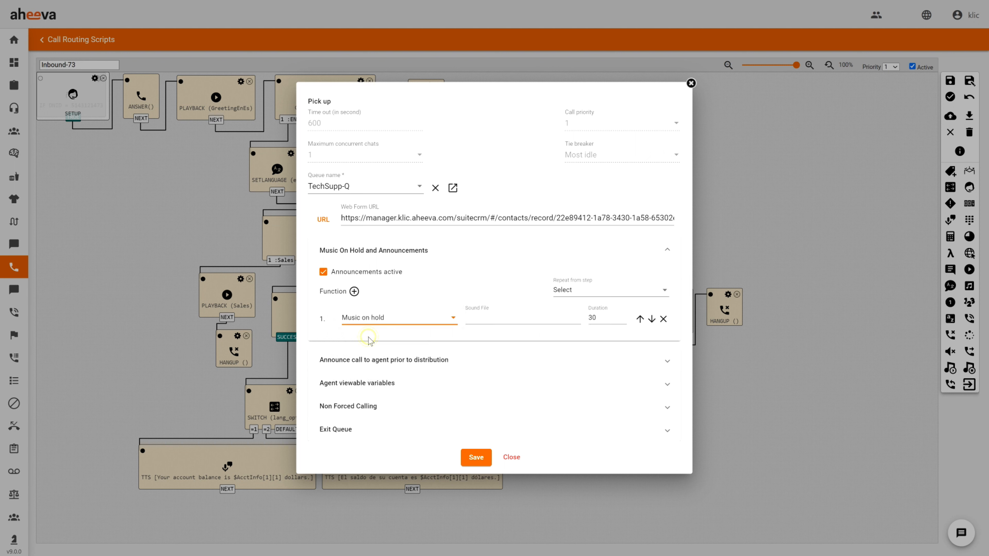
click(502, 319)
click(506, 337)
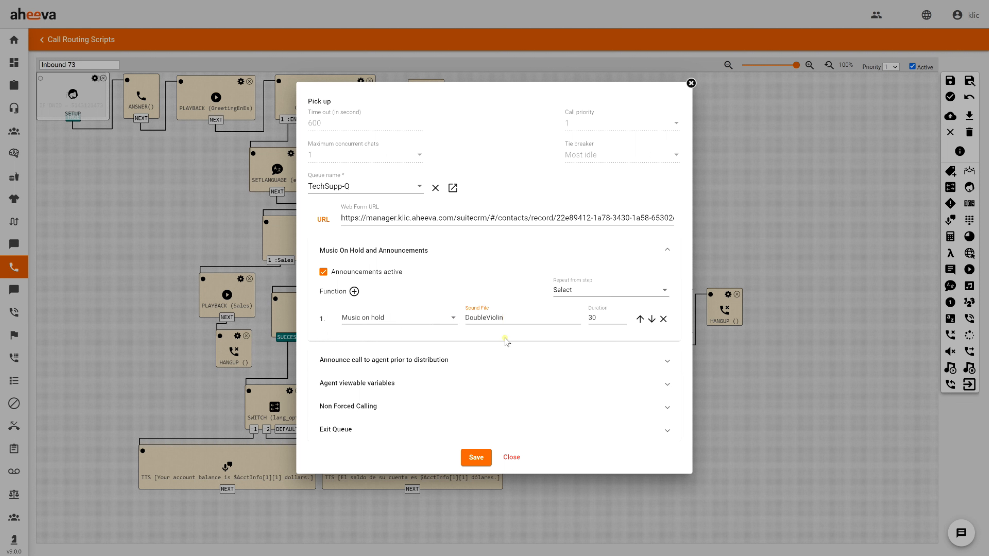
click(603, 316)
double_click(603, 316)
text(15)
Step: Add a second announcement function of type Play Sound file with the sound file VisitOurWWW
click(354, 292)
click(367, 333)
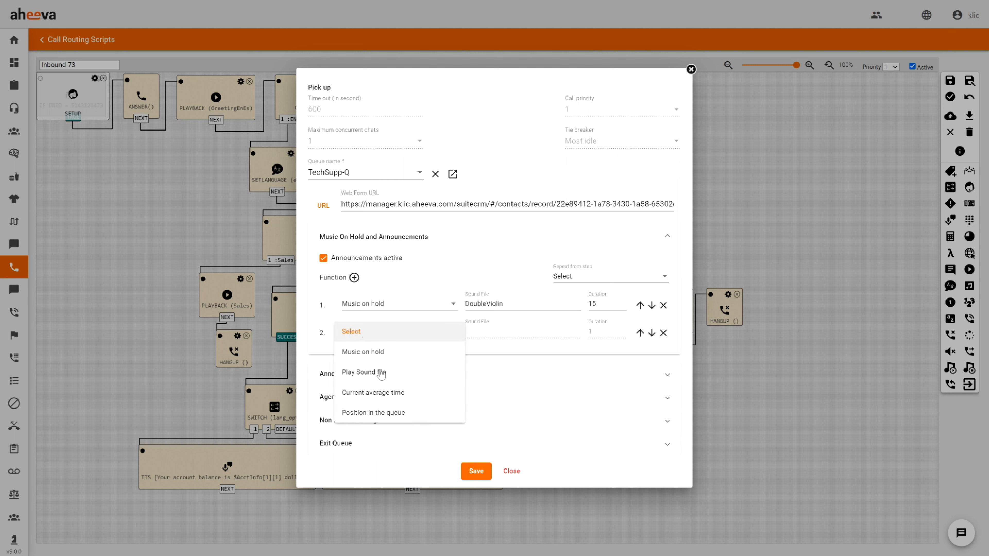
click(381, 373)
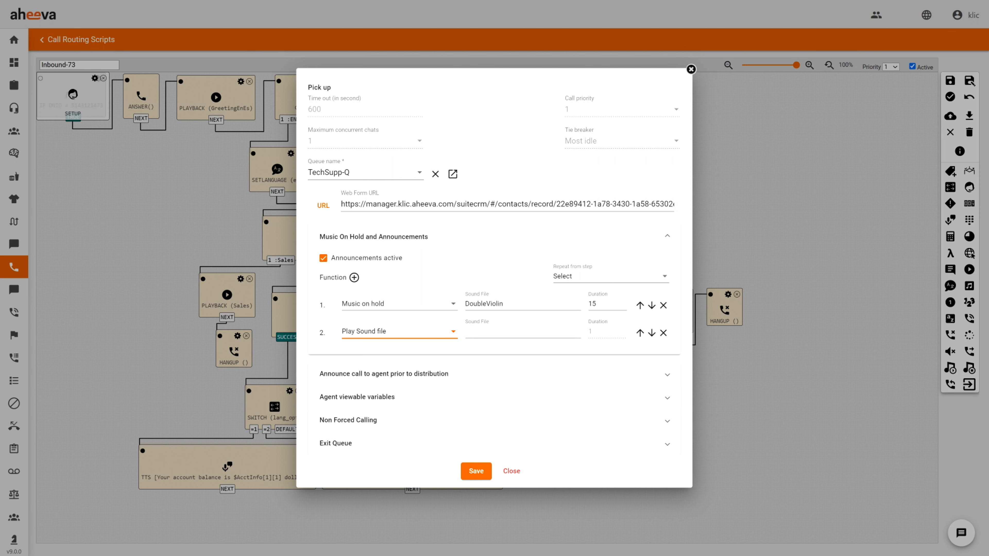
click(522, 333)
scroll(502, 398, down, 10)
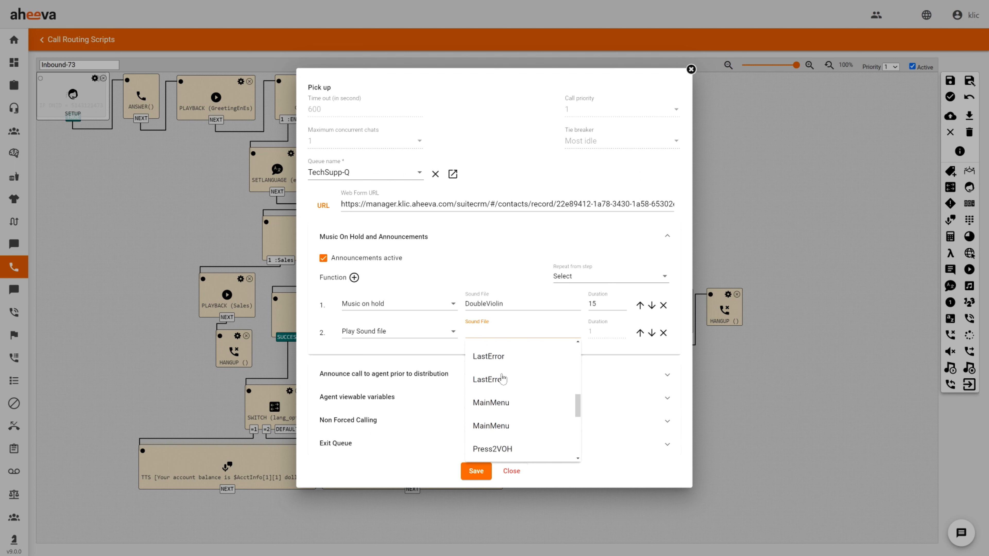
click(502, 428)
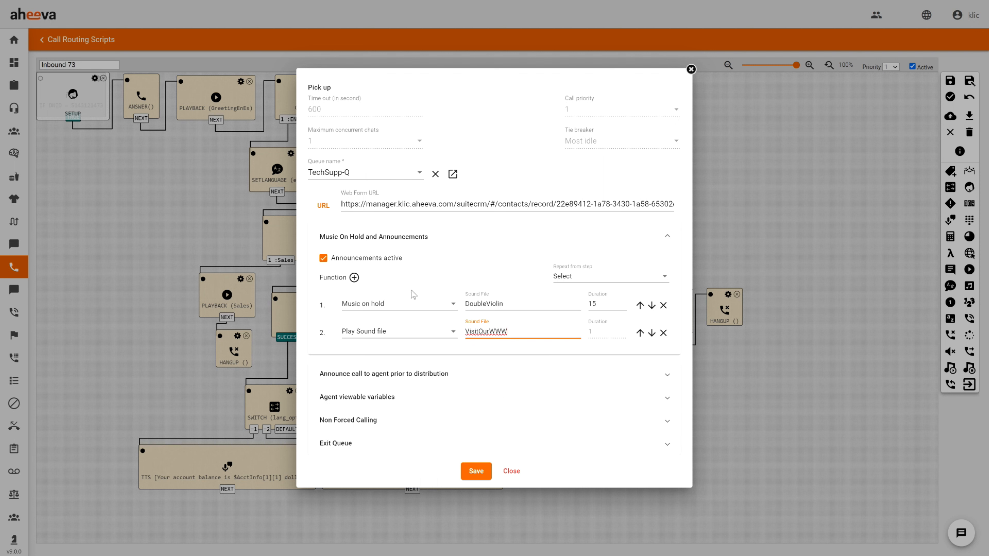
Step: Add a third announcement function of type Music on hold with sound file DoubleViolin and a duration of 15
click(354, 278)
click(371, 349)
click(372, 363)
click(485, 345)
click(489, 363)
click(584, 345)
double_click(584, 344)
text(15)
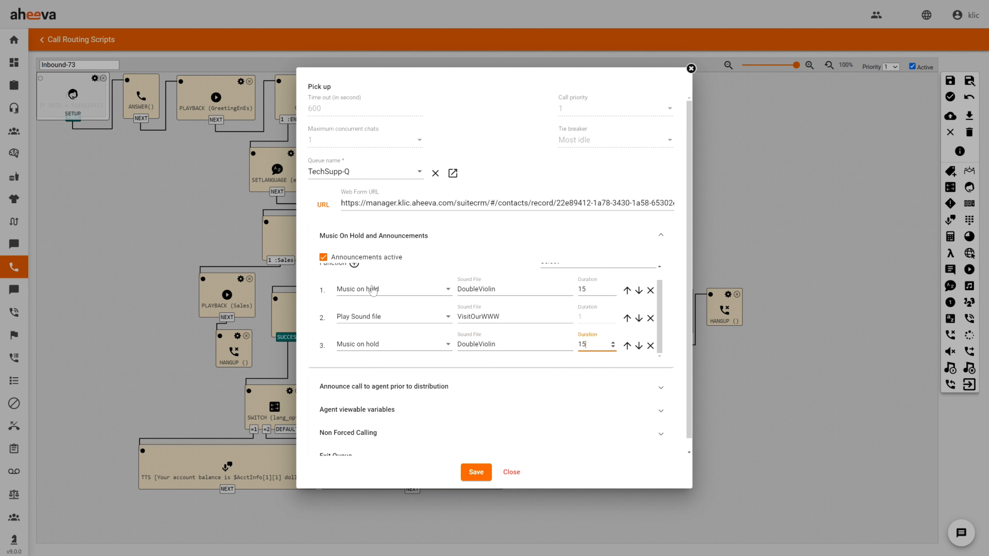
Step: Add a fourth announcement function that gives callers the Current average time
scroll(372, 291, up, 1)
click(354, 279)
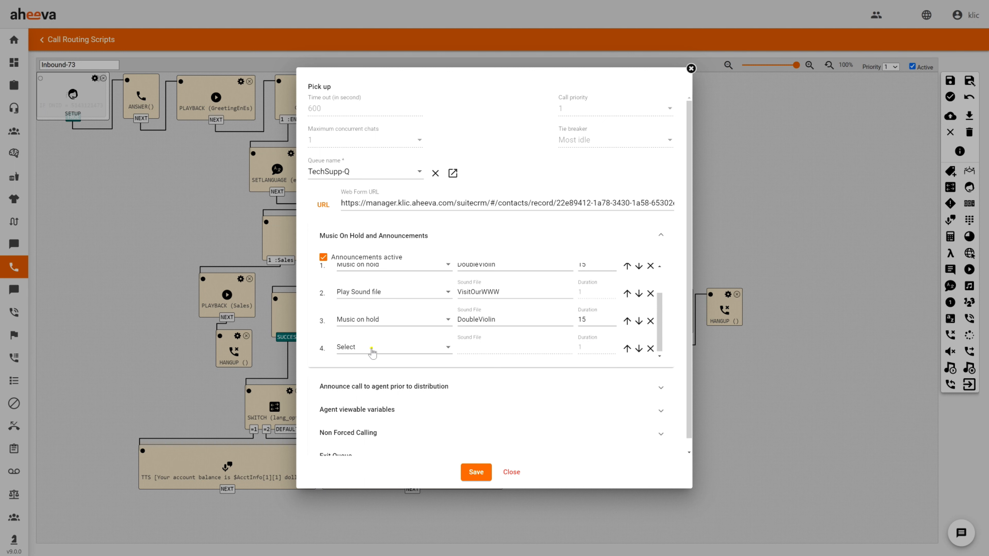
click(373, 348)
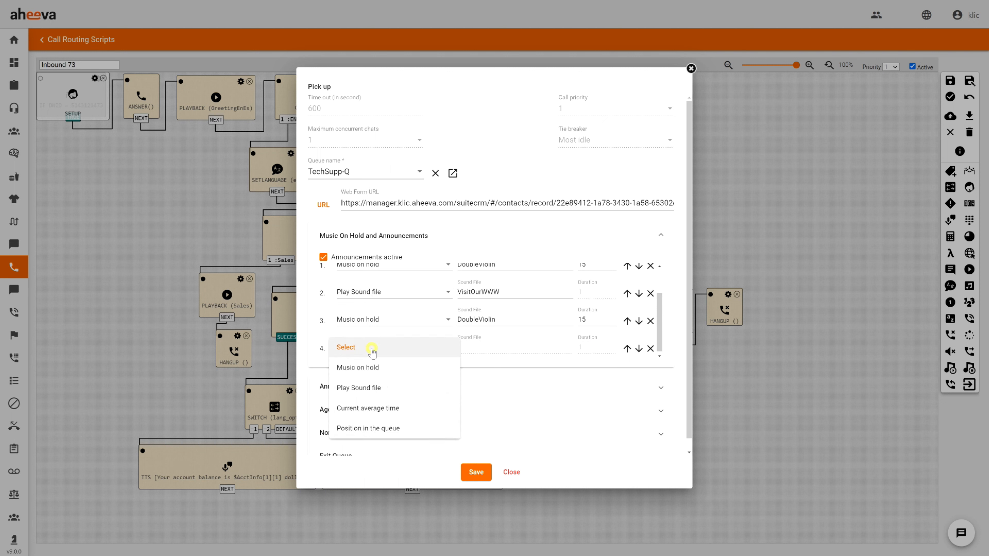
click(374, 409)
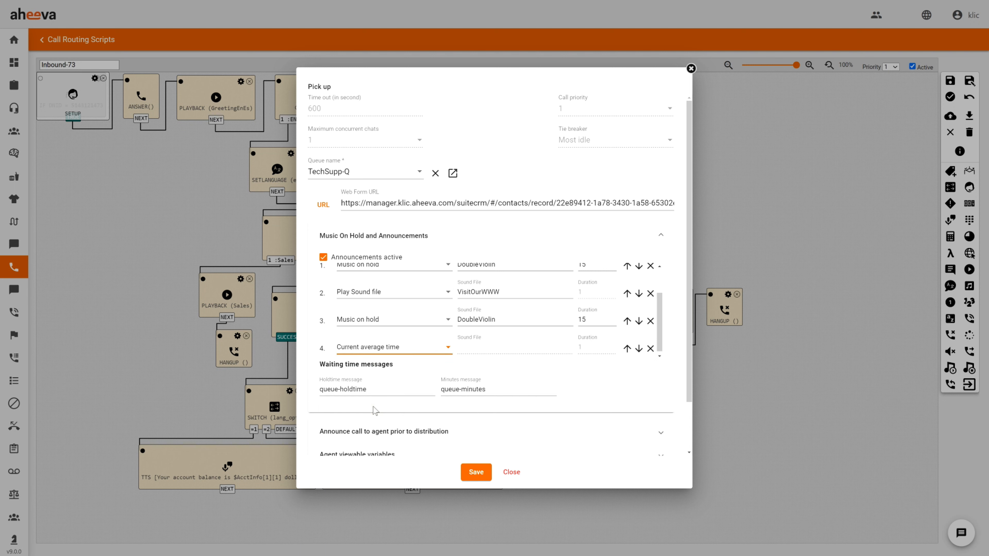
Step: Add a fifth announcement function of type Play Sound file with the sound file Press2VOH
scroll(388, 323, up, 2)
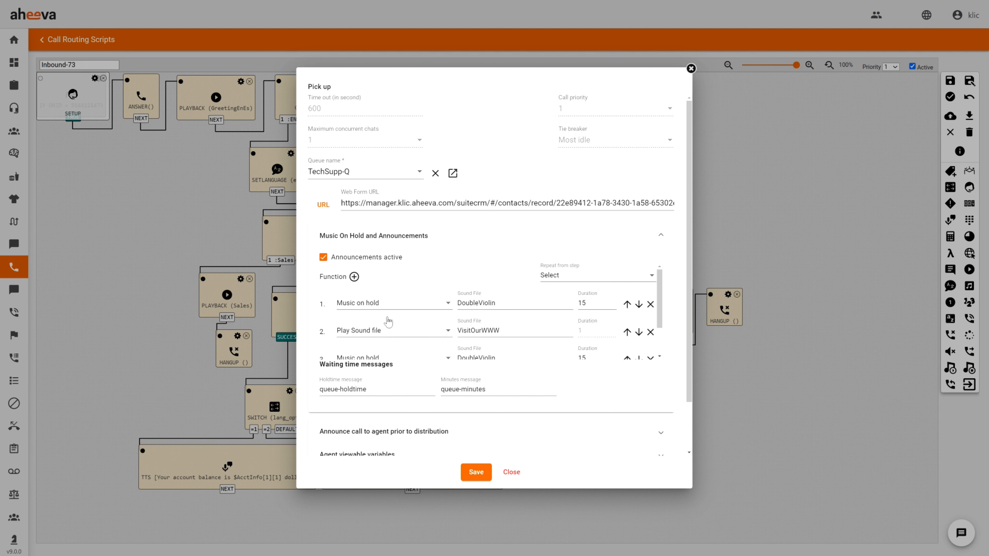
click(353, 276)
scroll(404, 333, down, 2)
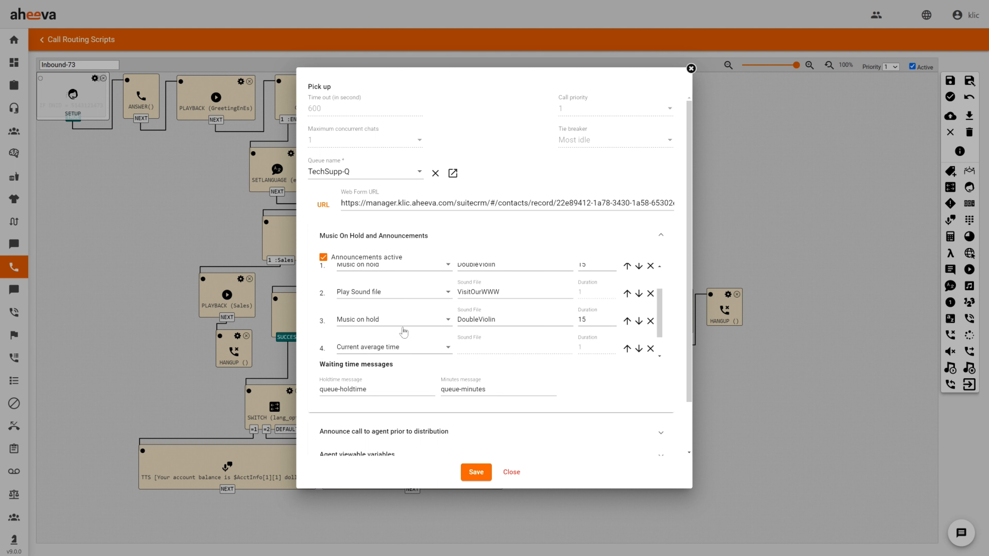
click(405, 347)
click(408, 384)
click(506, 345)
scroll(485, 412, down, 5)
scroll(485, 413, down, 2)
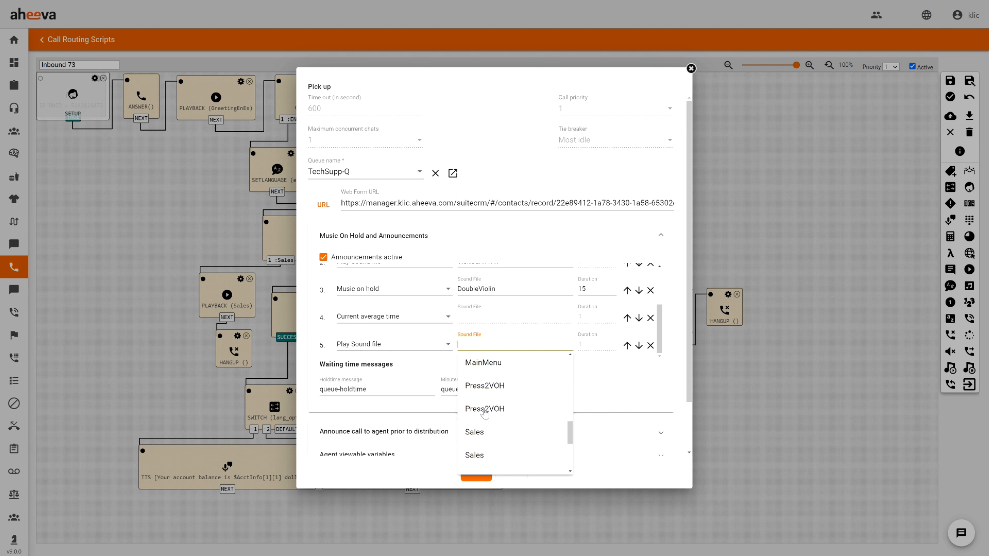
click(483, 390)
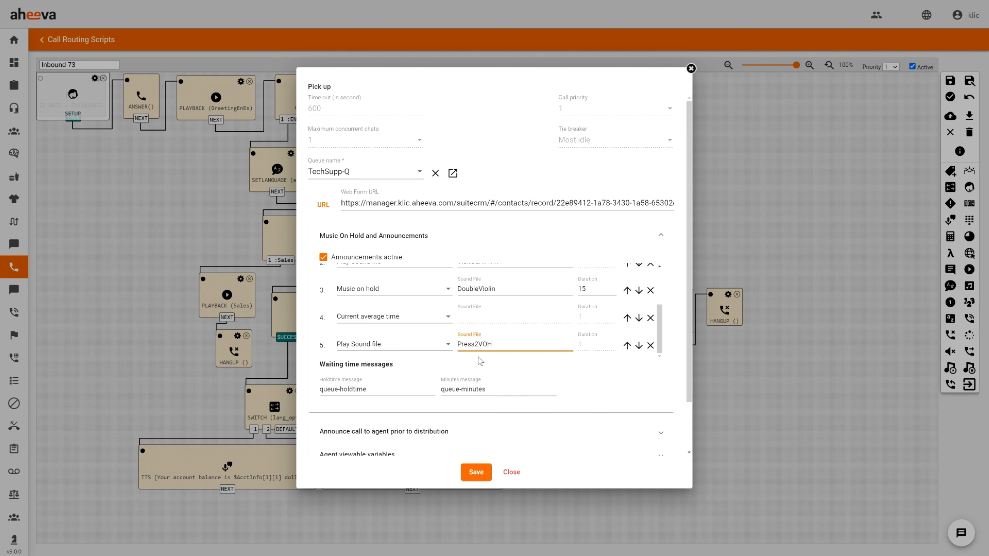
Step: Set the announcement sequence to repeat from step 1 and collapse the Music On Hold and Announcements section
scroll(500, 312, up, 3)
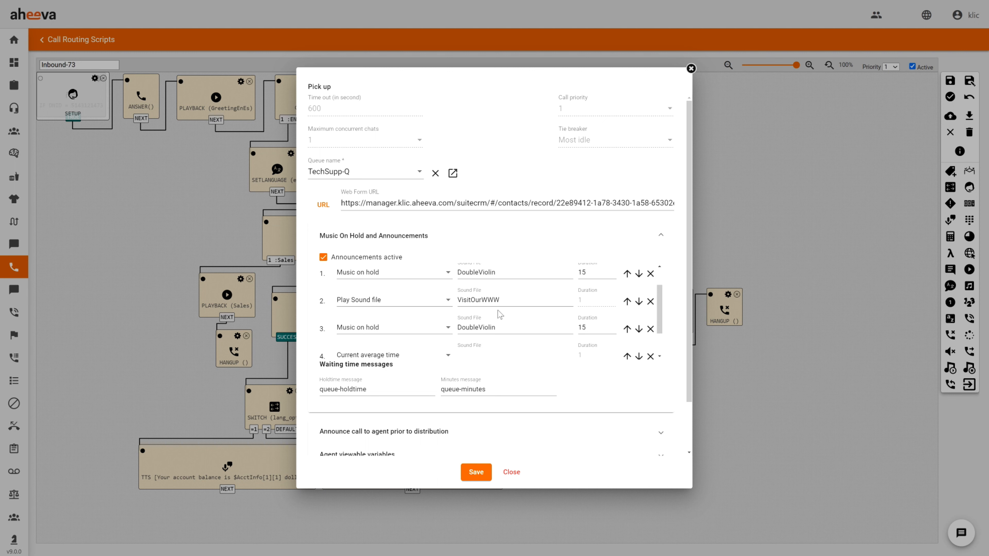
click(572, 276)
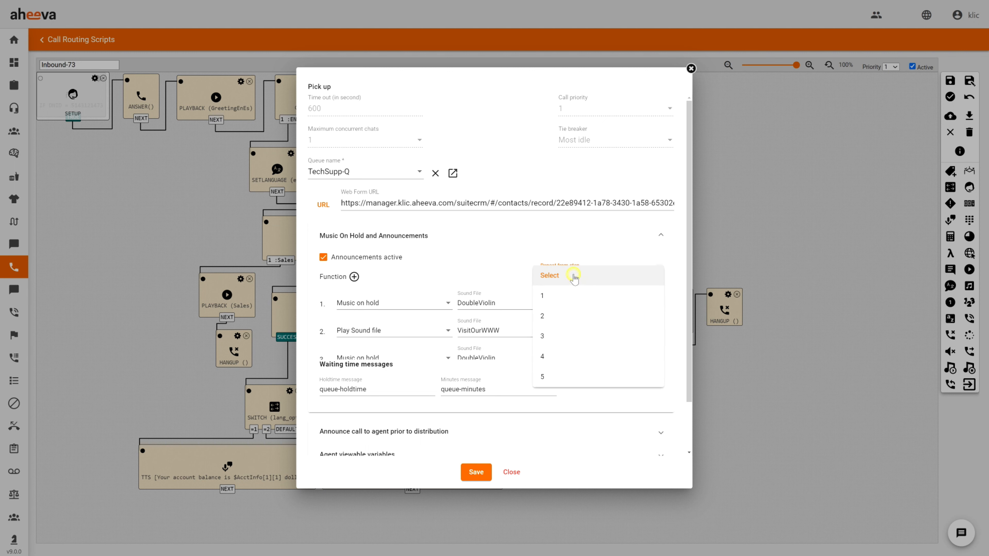
click(545, 299)
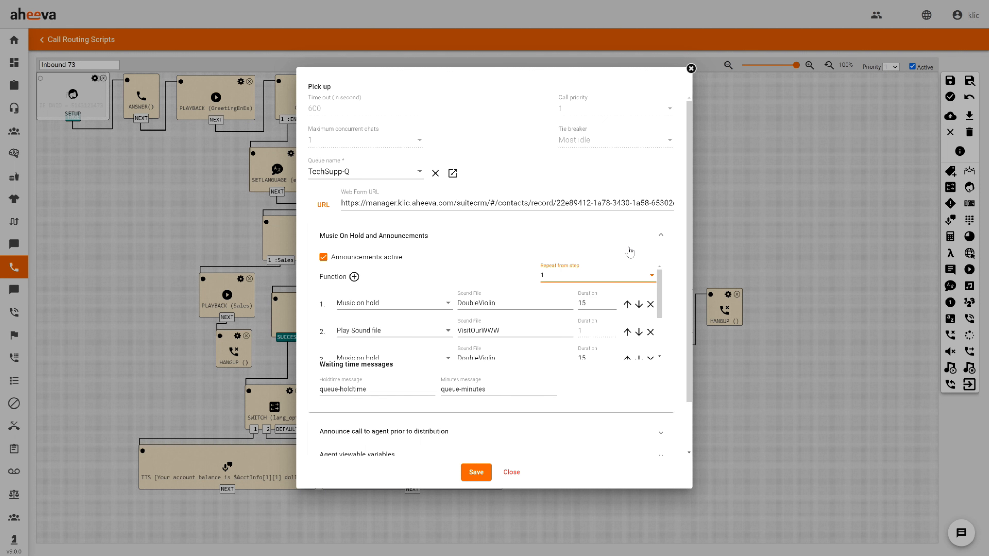
click(661, 235)
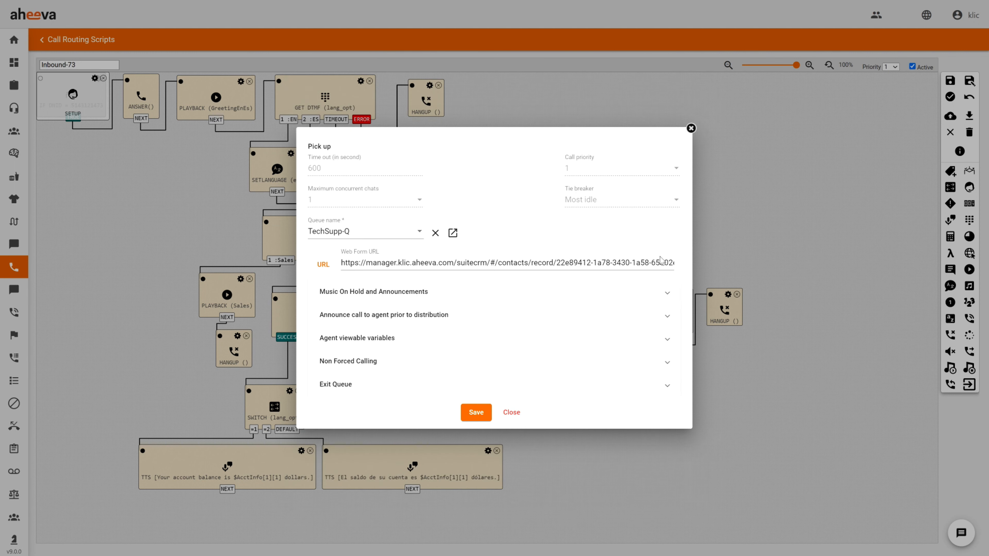
Step: Review the Pick up block's options for announcing calls to the agent, agent viewable variables and non forced calling
click(668, 316)
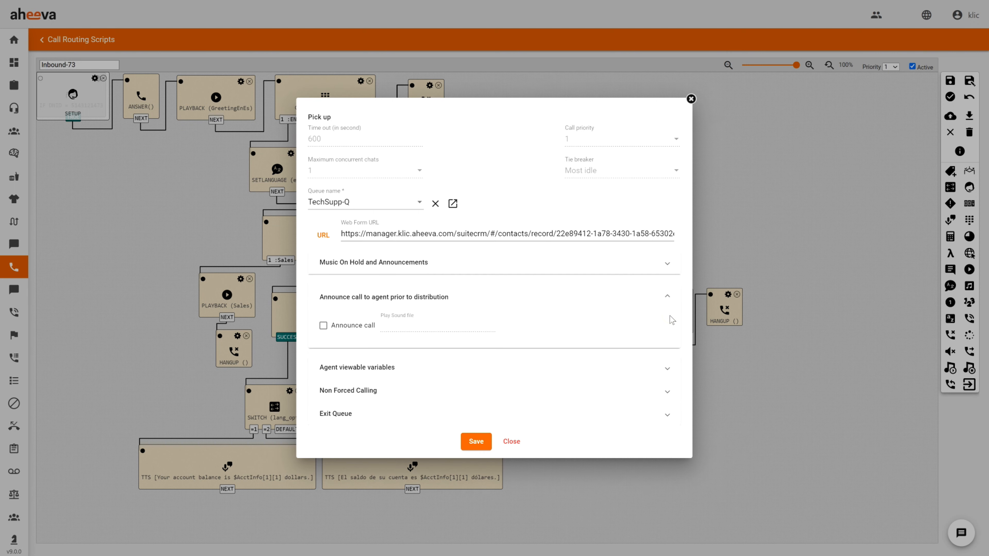
click(324, 327)
click(414, 325)
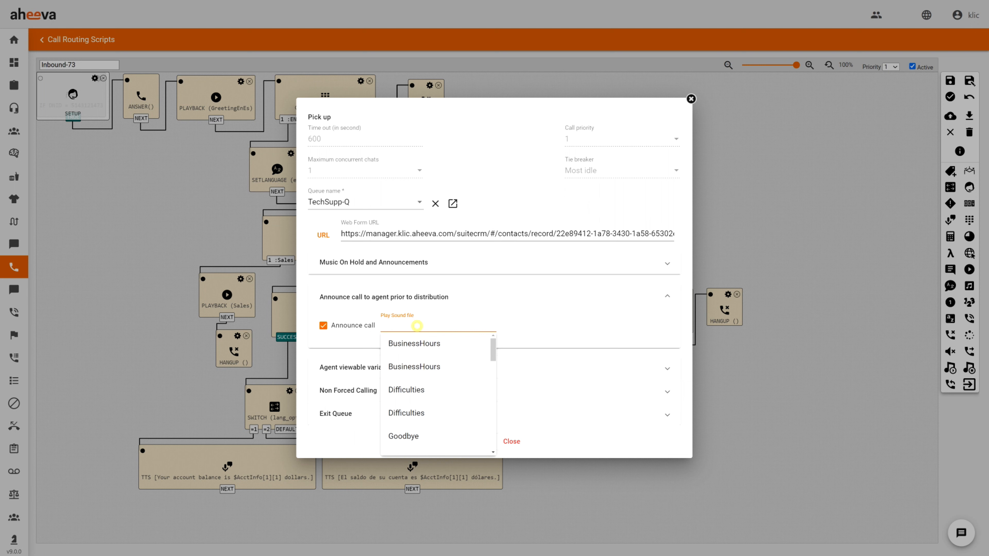
click(316, 332)
click(324, 326)
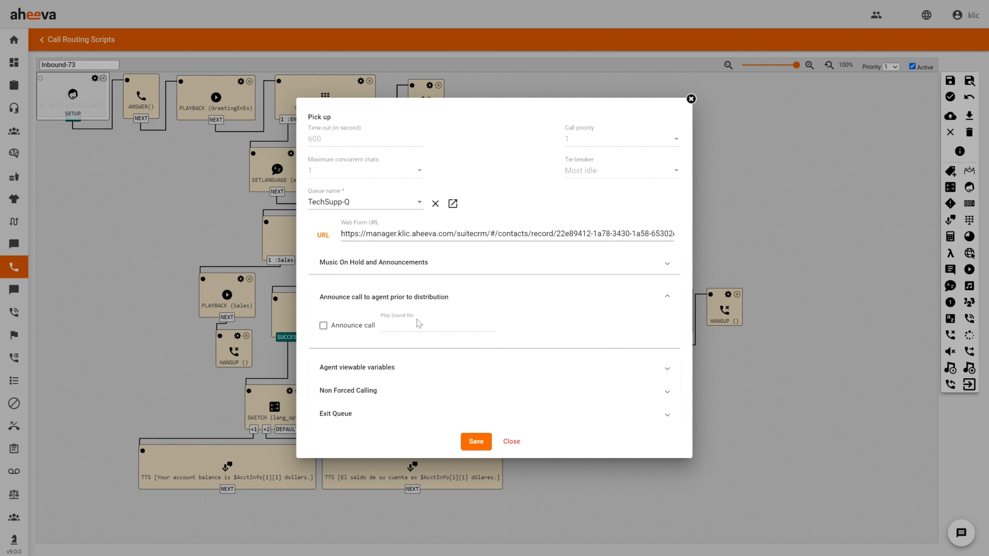
click(668, 297)
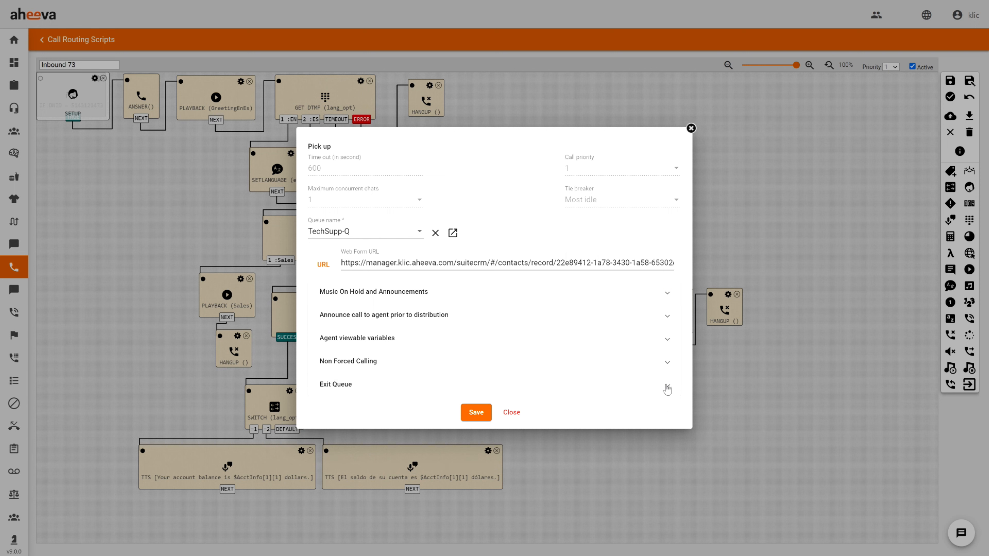
click(667, 339)
click(415, 353)
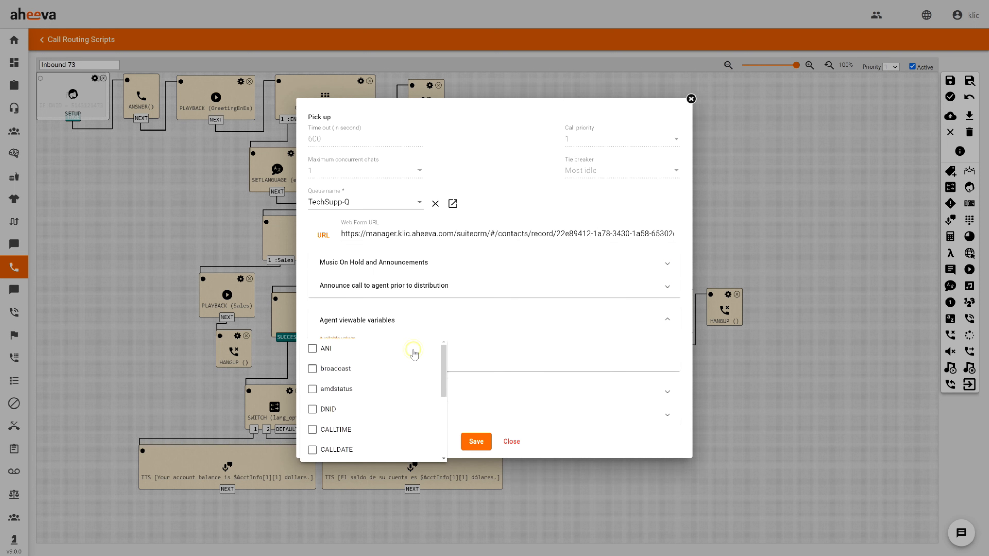
click(508, 355)
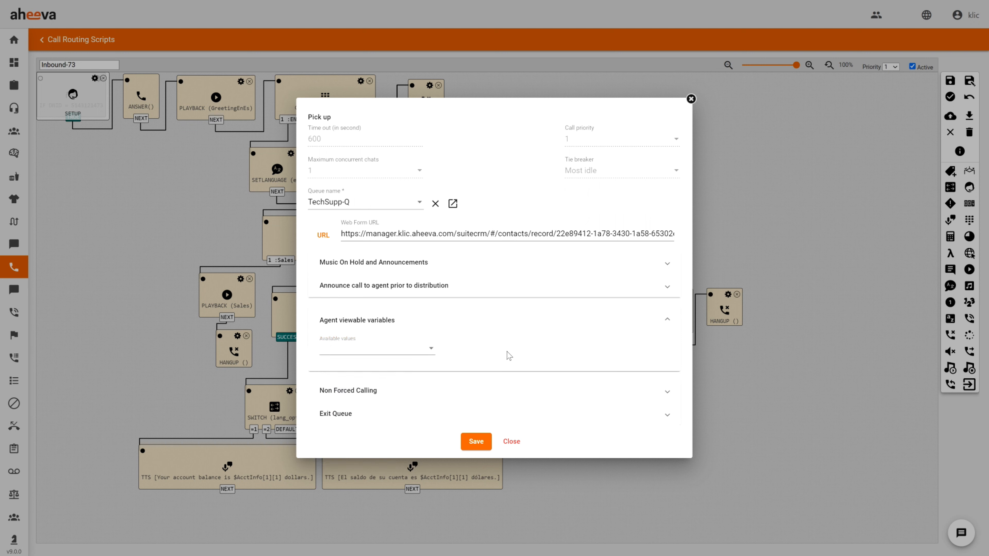
click(667, 320)
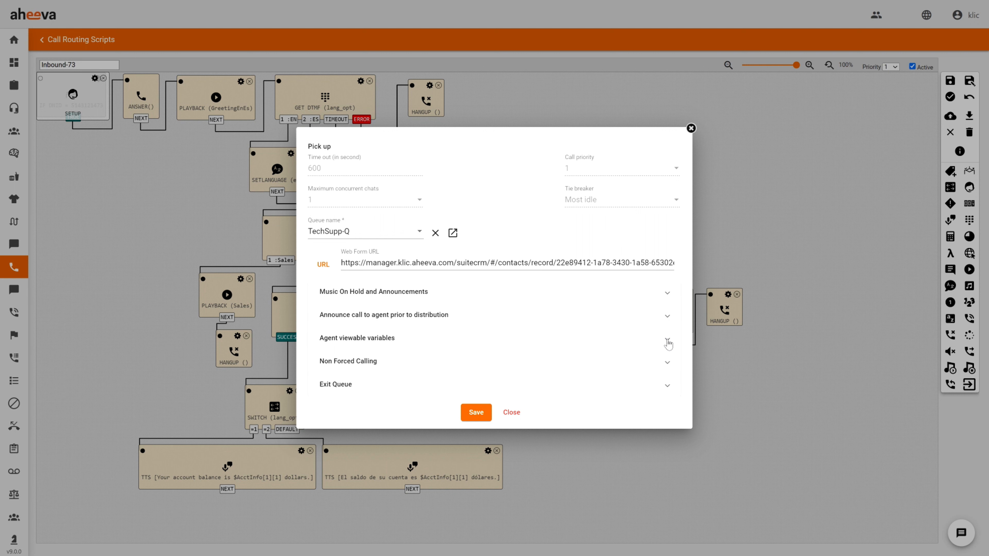
click(668, 365)
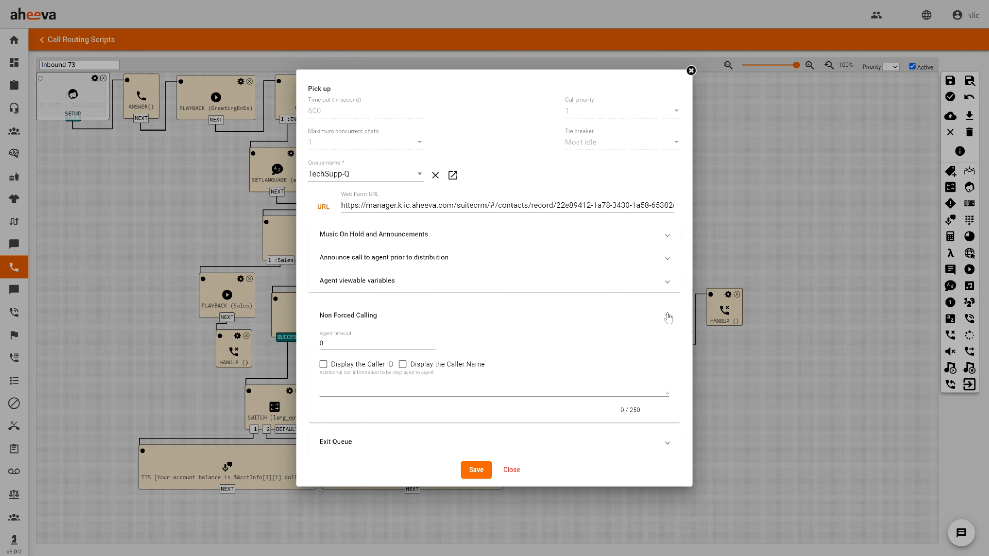
click(668, 315)
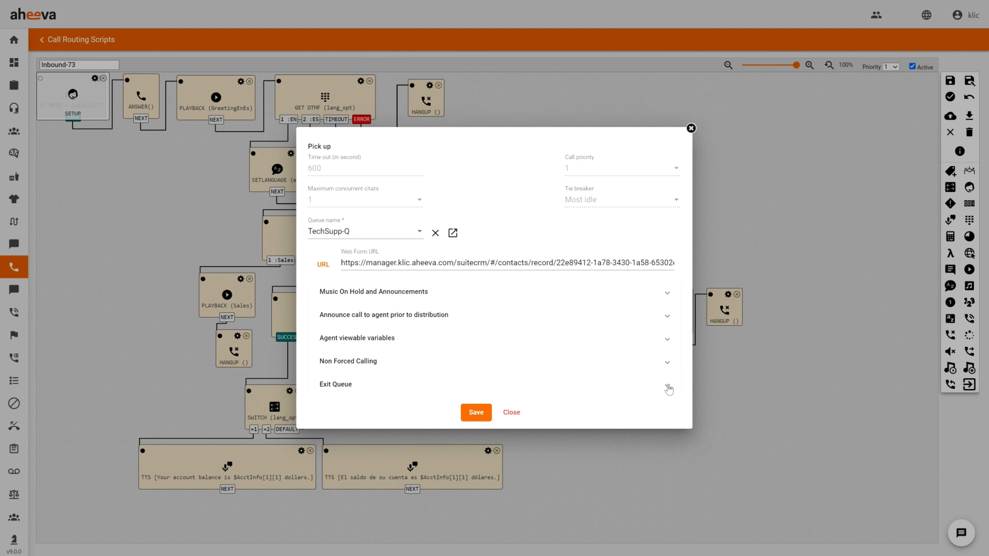
Step: Enable digit 2 as the exit key for the queue and save the Pick up block
click(669, 389)
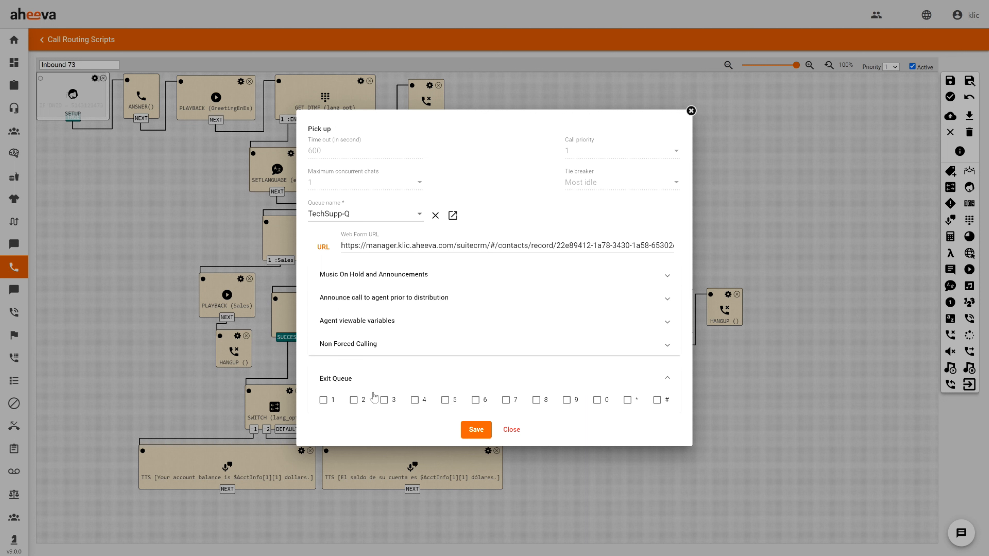
click(352, 401)
click(467, 429)
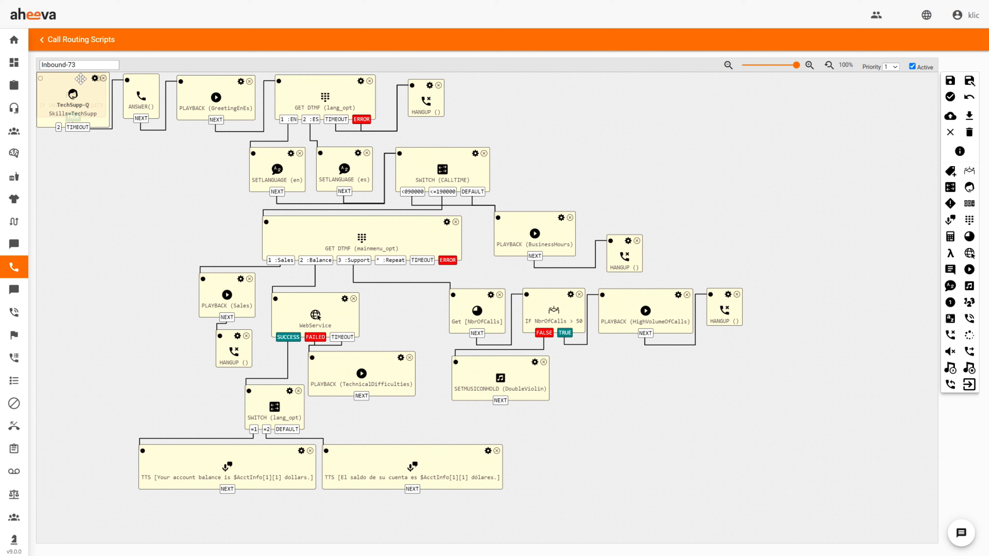
Step: Place the TechSupp-Q Pick up block beside the DoubleViolin music on hold block and connect that block's NEXT output to it
drag(80, 79, 607, 362)
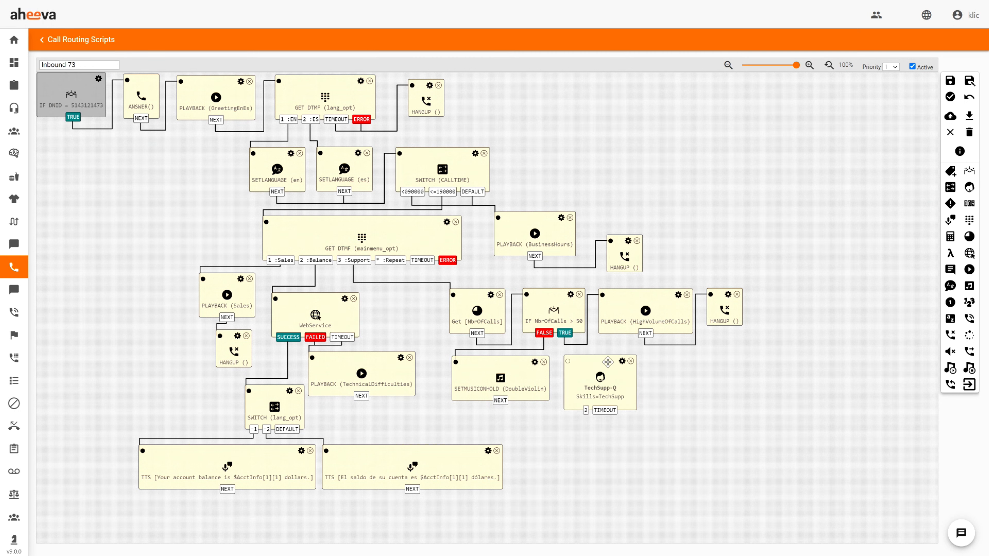
click(567, 362)
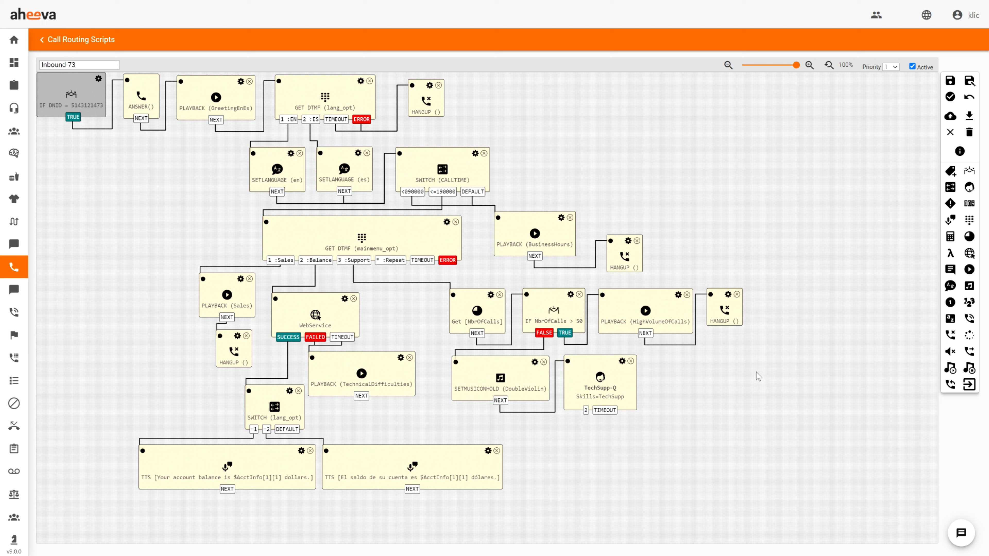
Step: Add a Priority Increment block with a value of +2 and place it beside the TechSupp-Q Pick up block
click(951, 205)
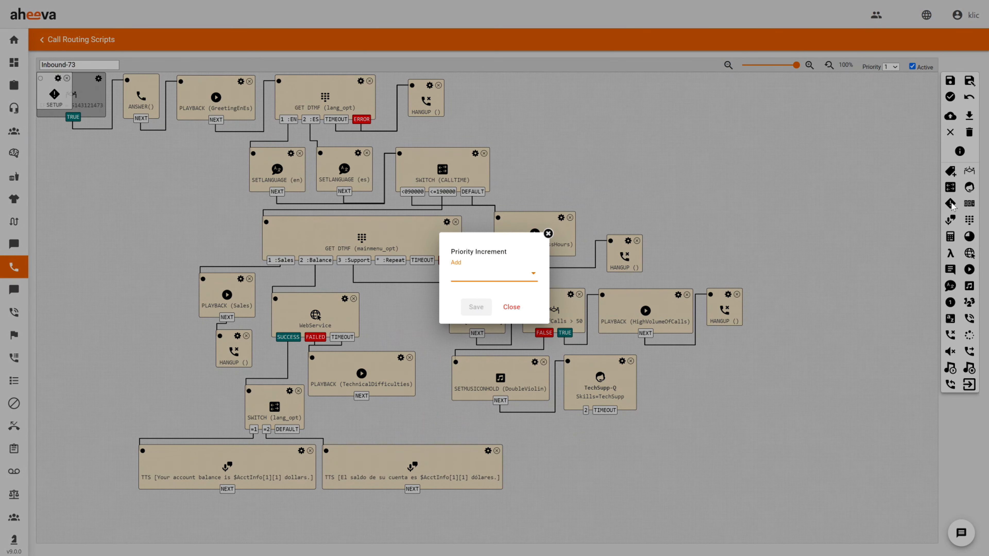
click(534, 277)
scroll(509, 312, down, 2)
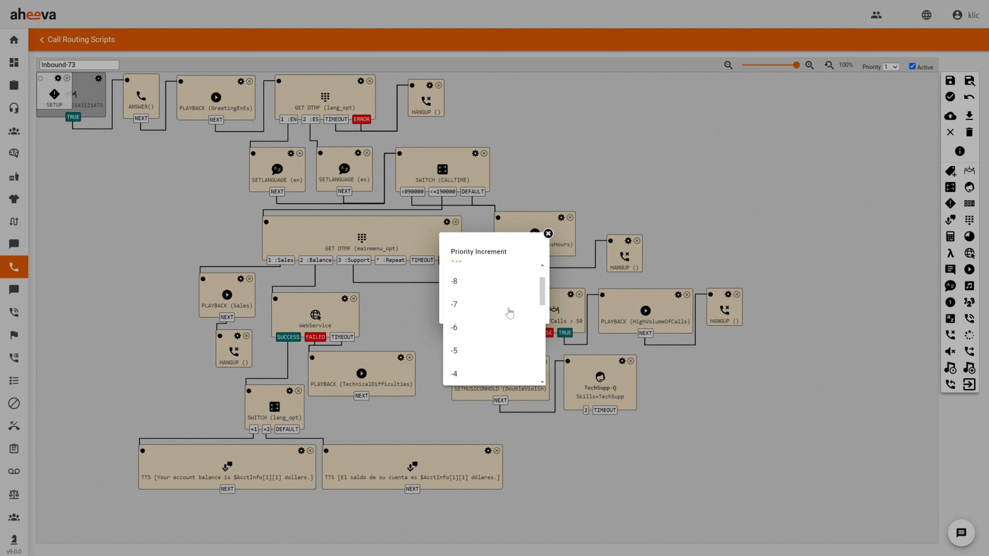
scroll(510, 313, down, 4)
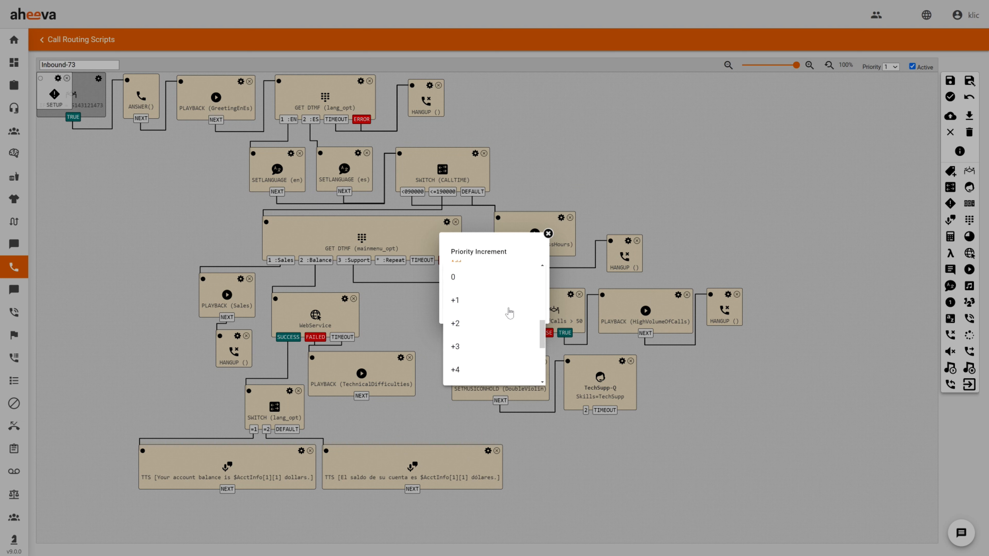
click(490, 322)
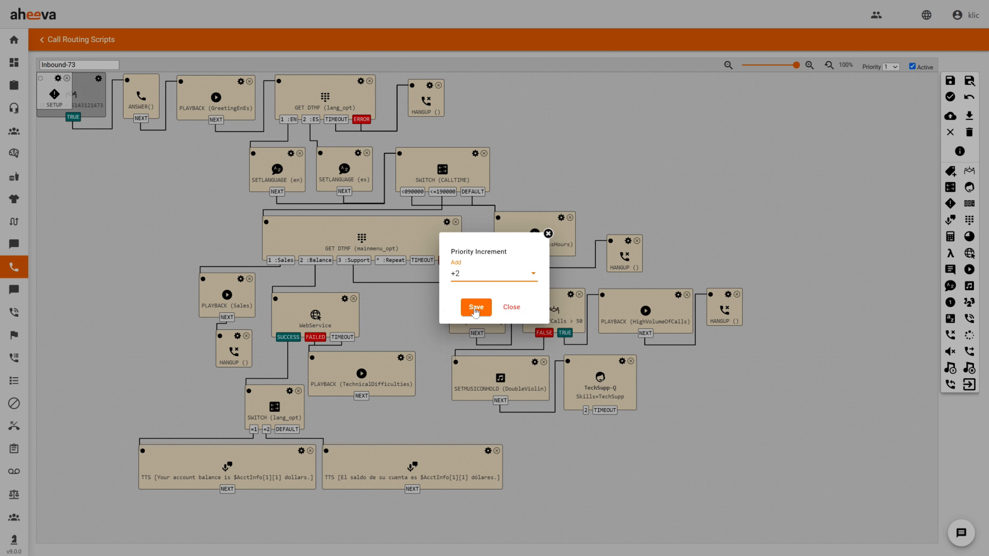
click(475, 308)
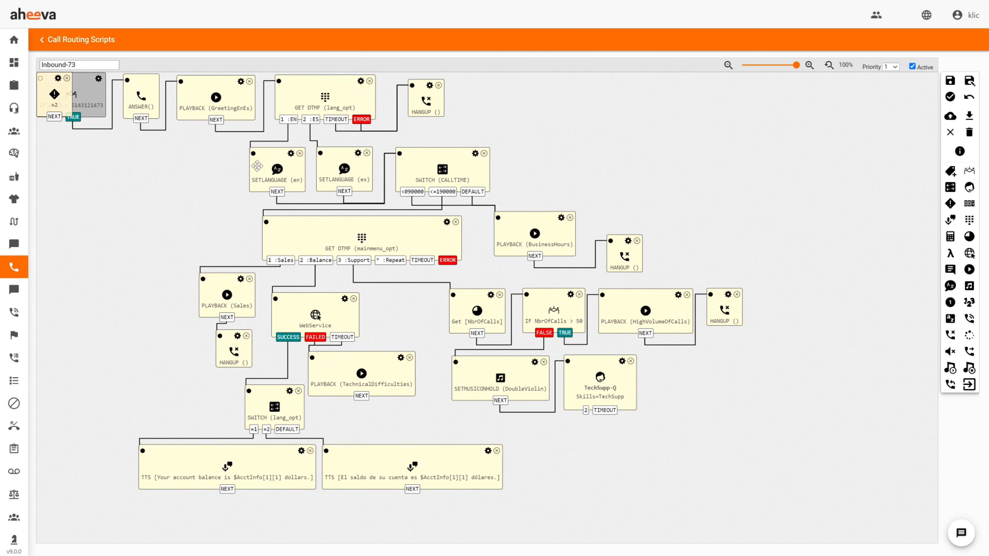
drag(41, 87, 685, 390)
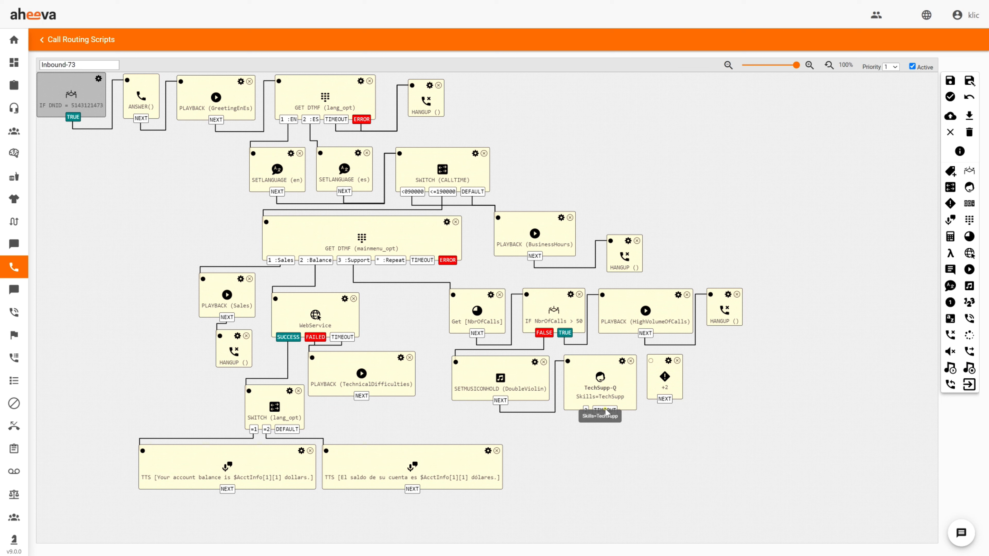
Step: Connect the TechSupp-Q block's TIMEOUT output to the +2 Priority Increment block and nudge that block into place
click(650, 362)
drag(657, 366, 660, 366)
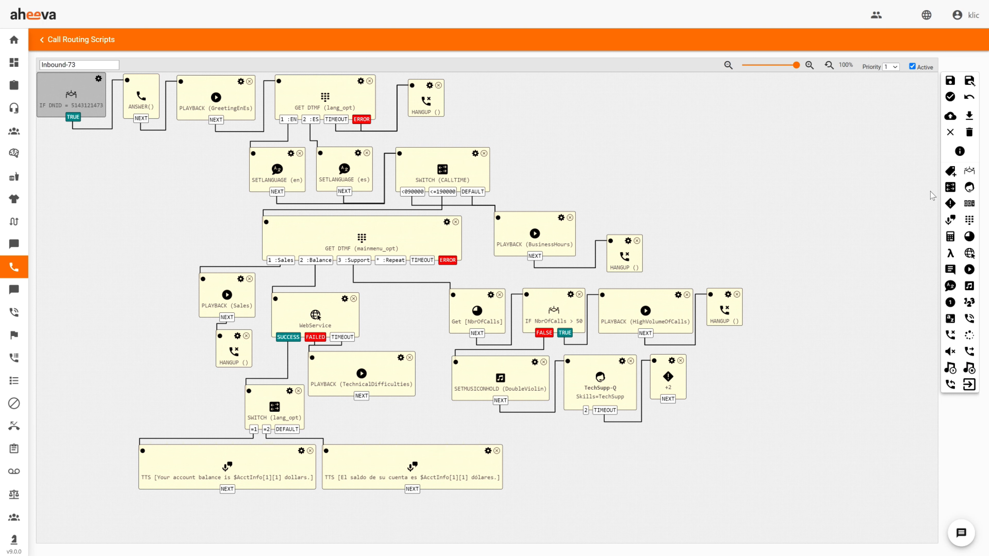
Step: Add a Pick up block for the Global-Q queue with the SuiteCRM contact record address as its web form URL
click(971, 188)
click(373, 207)
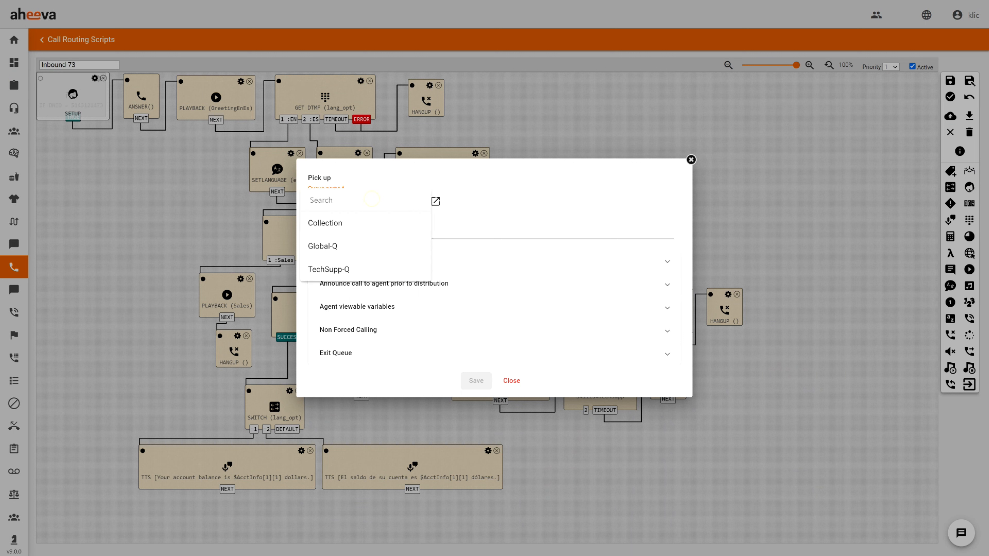
click(343, 252)
click(354, 262)
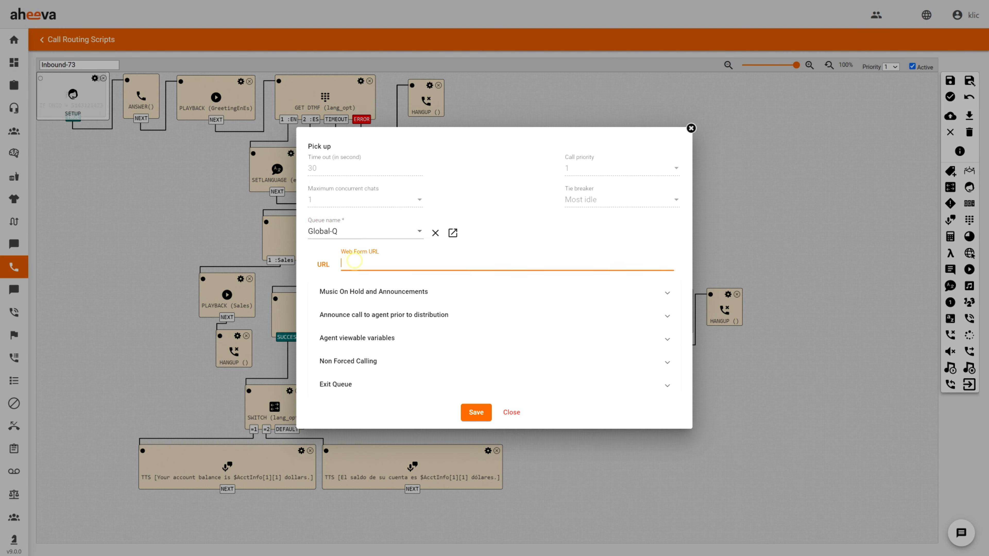
key(ctrl+v)
Step: Activate announcements for the Global-Q Pick up block with a Music on hold function and its sound file, and save the block
click(369, 292)
click(368, 300)
click(354, 305)
click(355, 319)
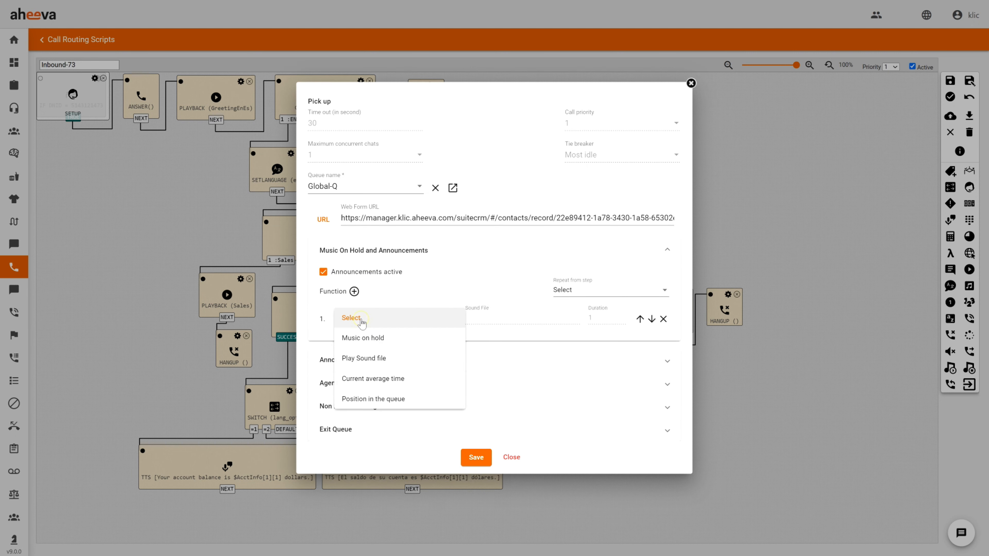
click(364, 339)
click(487, 318)
click(487, 337)
click(664, 238)
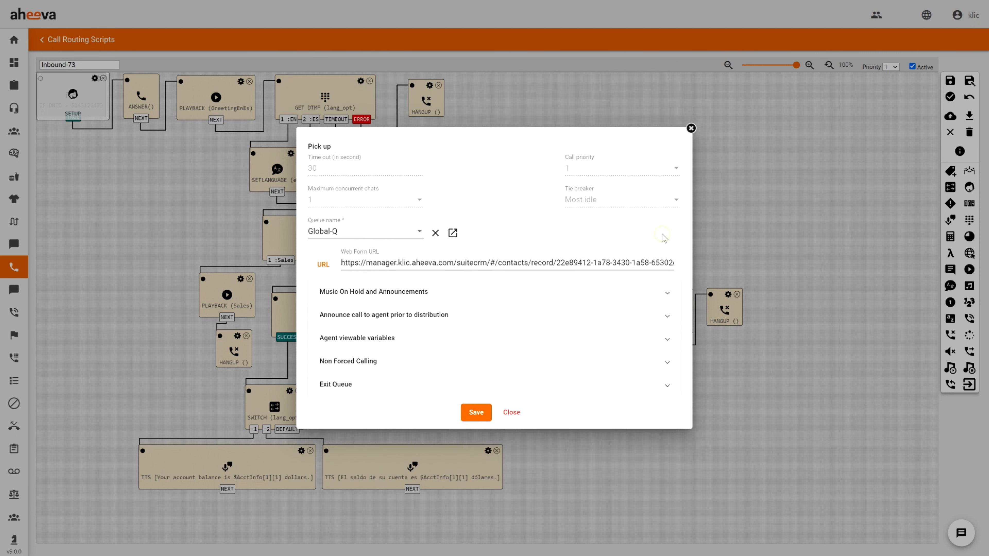
click(475, 412)
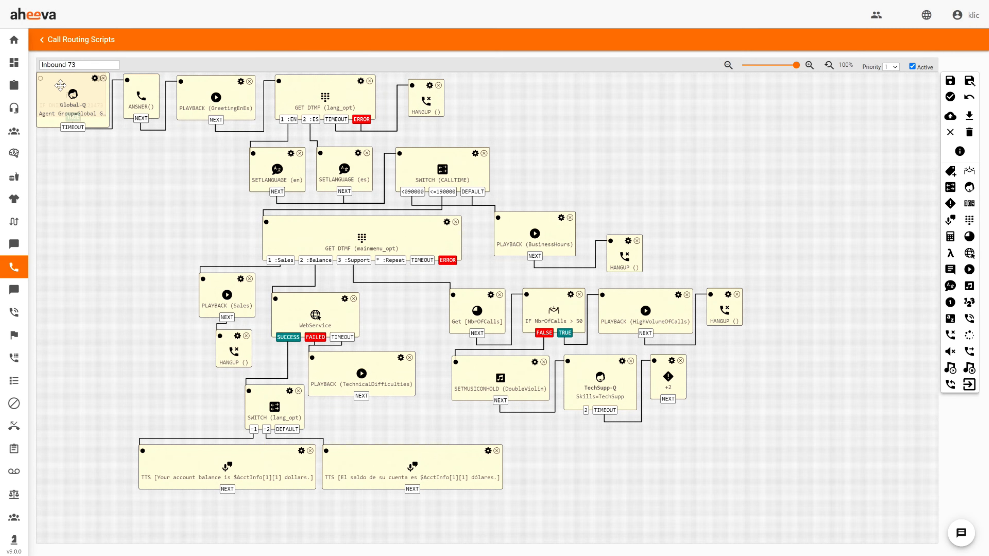
Step: Place the Global-Q block beside the +2 block, connect the +2 block's NEXT output to it and save the script
drag(60, 85, 723, 368)
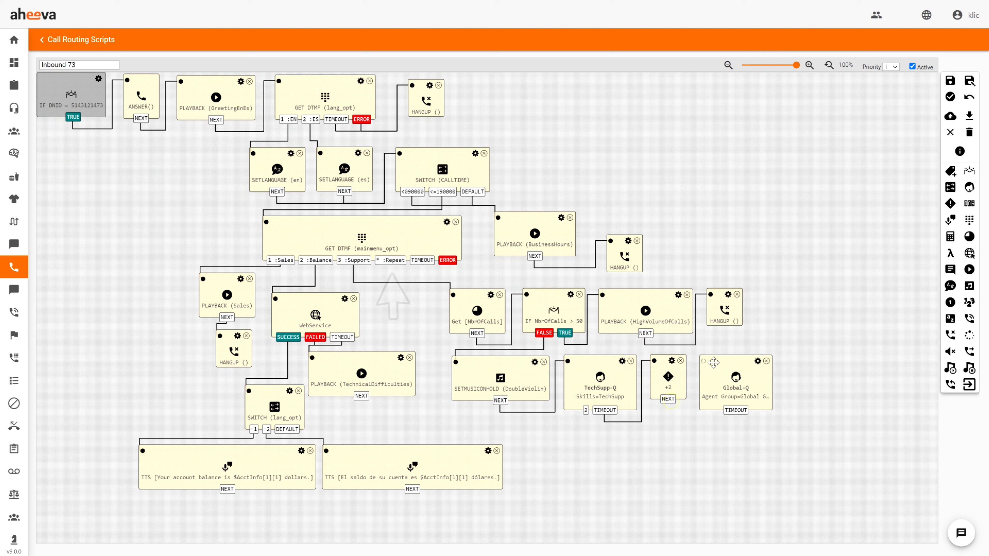
drag(668, 399, 704, 362)
click(950, 81)
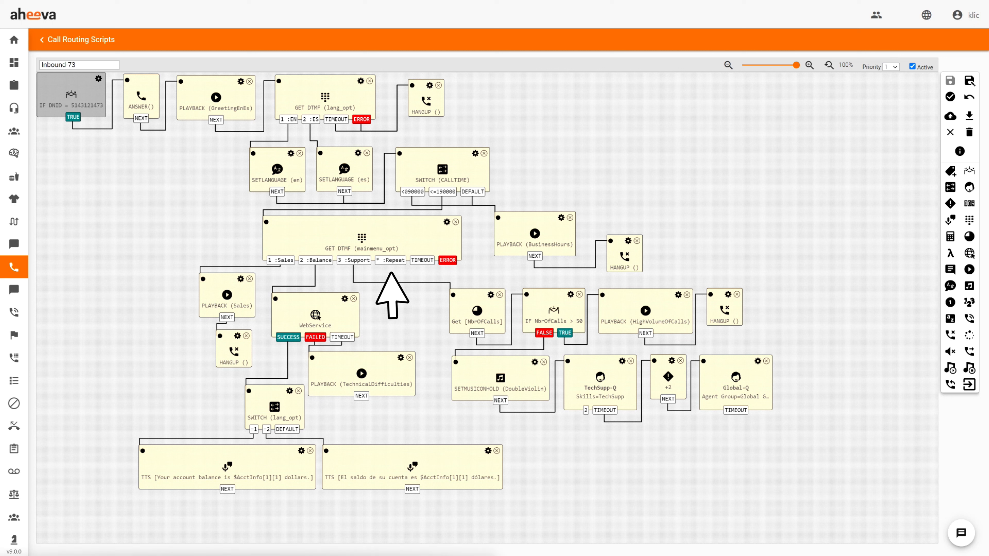
Step: Add a Counter block named RepeatCnt beside the Spanish TTS block and connect the main menu's * :Repeat output to it
click(969, 204)
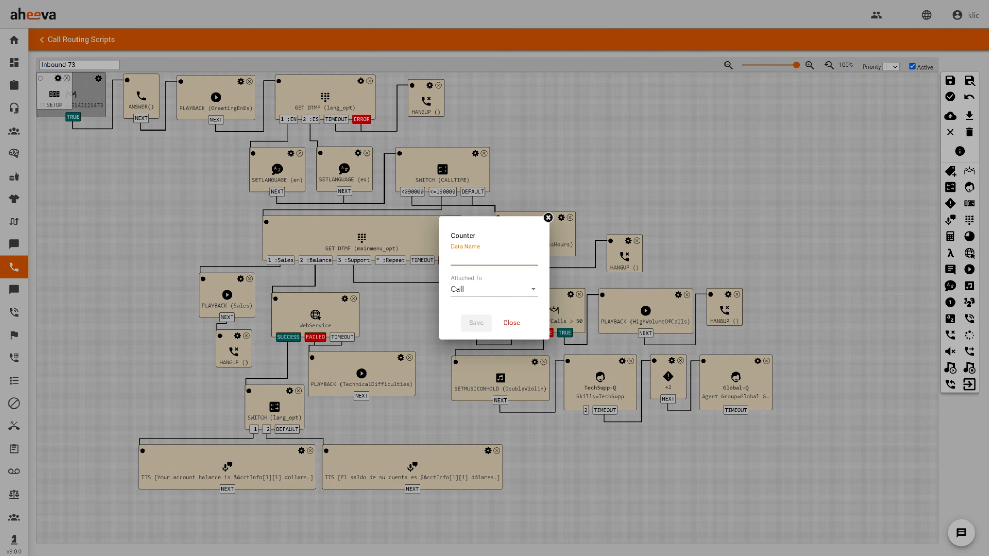
text(RepeatCnt)
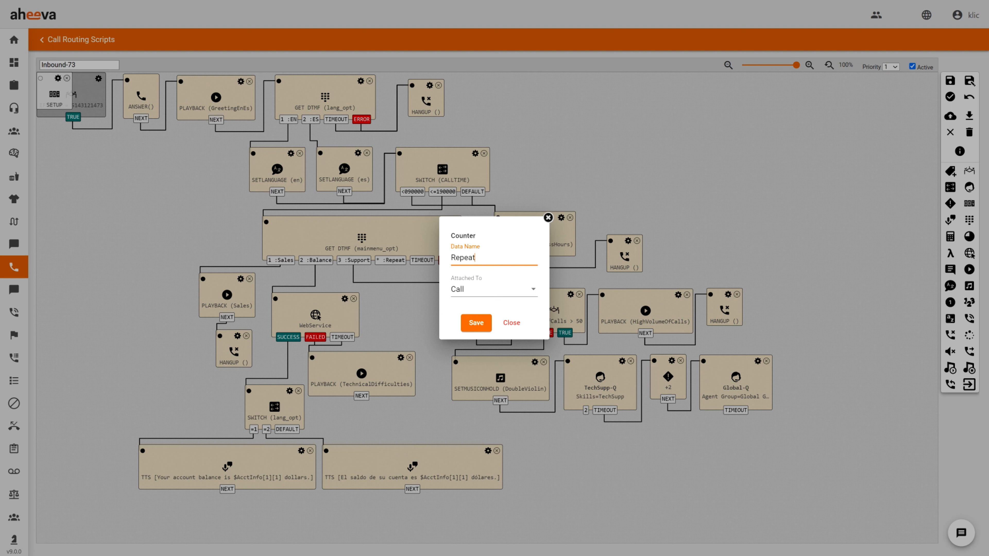
click(476, 322)
drag(51, 84, 537, 455)
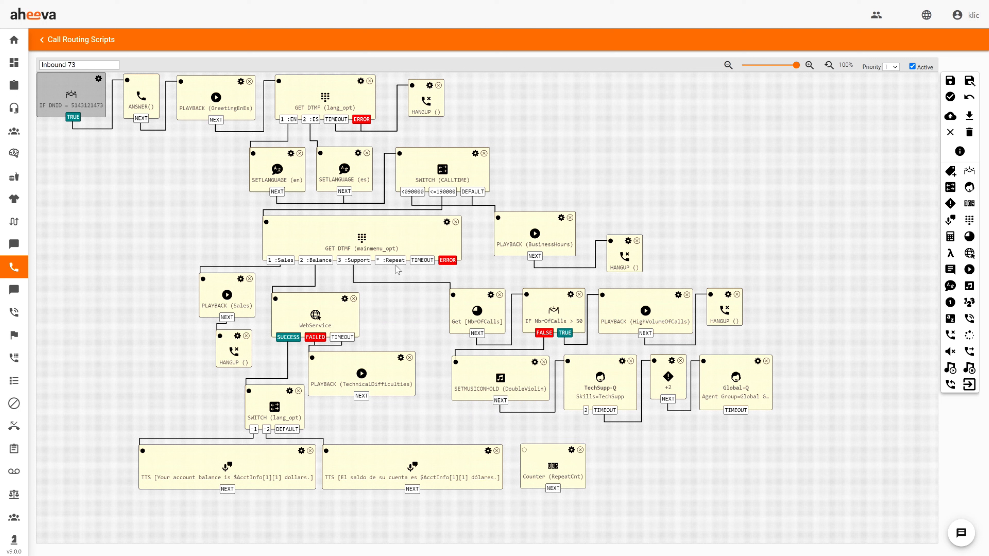
click(524, 451)
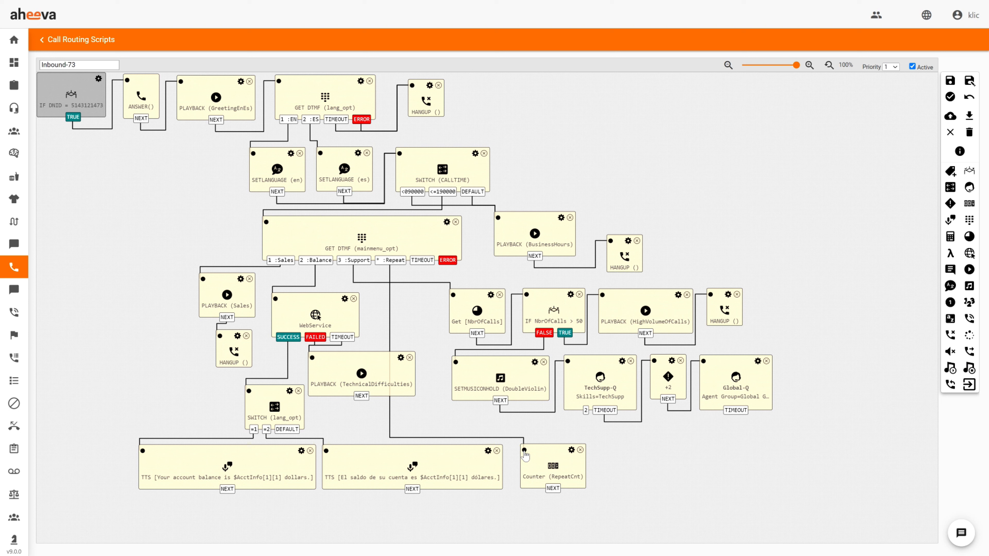
Step: Rearrange the main menu, Sales, hang up, WebService, TechnicalDifficulties and SWITCH (lang_opt) blocks to clear the repeat connection line
drag(412, 227, 435, 226)
drag(229, 281, 214, 281)
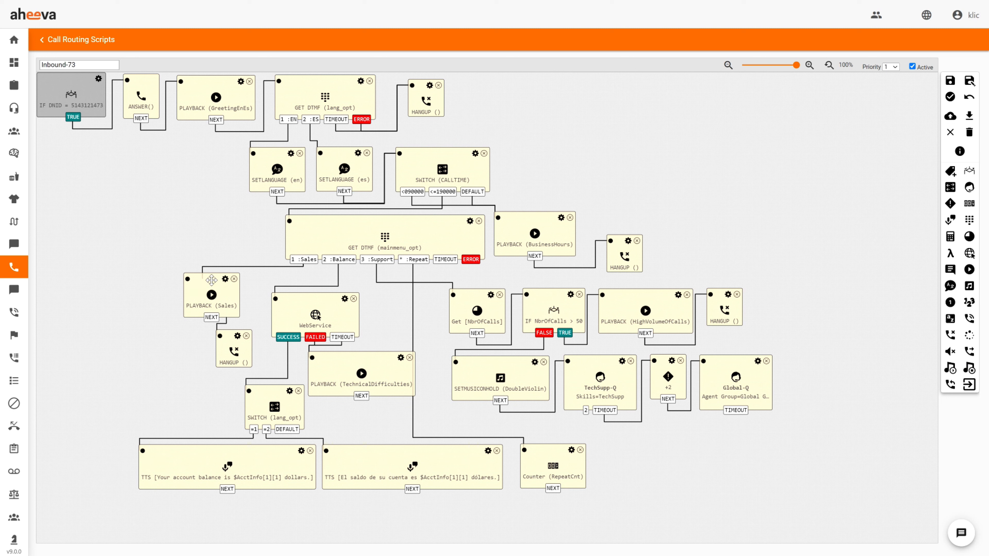
drag(230, 345, 218, 345)
drag(297, 302, 279, 302)
drag(325, 362, 322, 362)
drag(266, 393, 235, 392)
drag(324, 366, 305, 365)
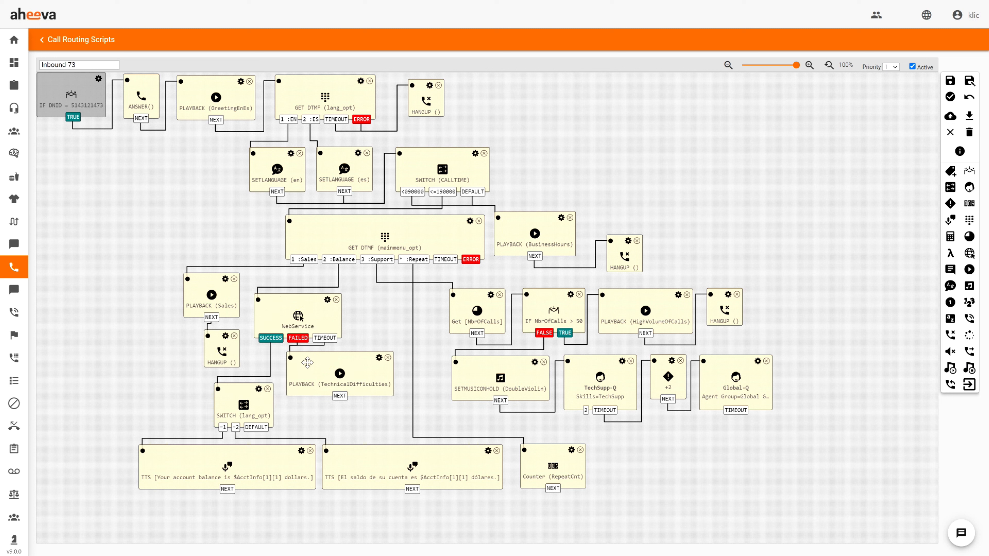
Step: Add a Condition block for RepeatCnt < 5 beside the main menu block and connect the Counter's NEXT output to it
click(970, 170)
key(ctrl+a)
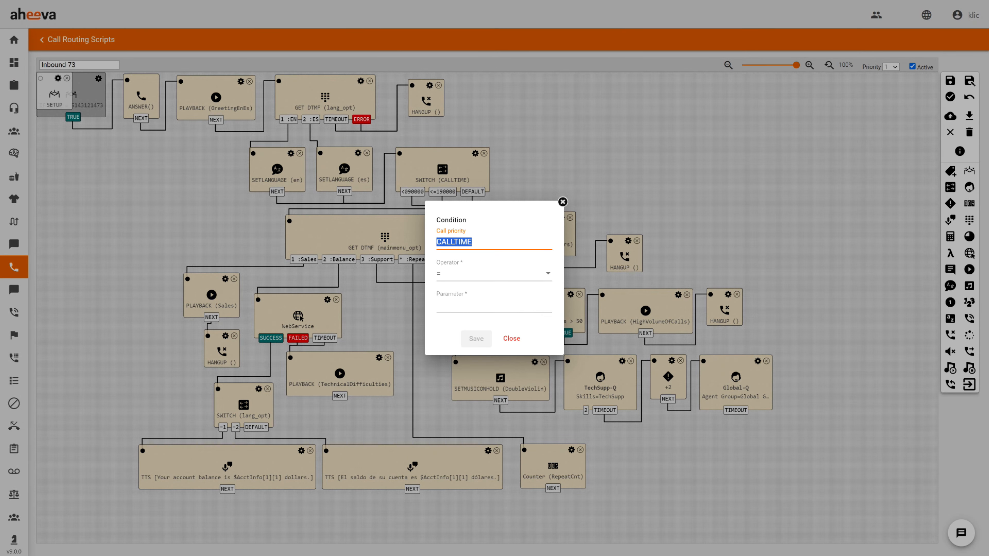
key(BackSpace)
scroll(463, 344, down, 5)
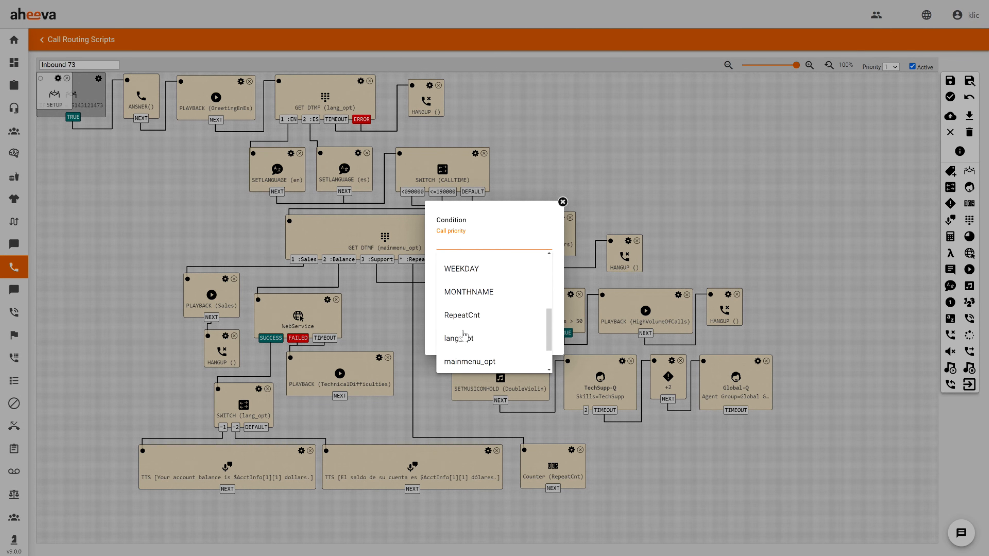
click(468, 316)
click(462, 280)
click(452, 369)
click(462, 305)
click(478, 339)
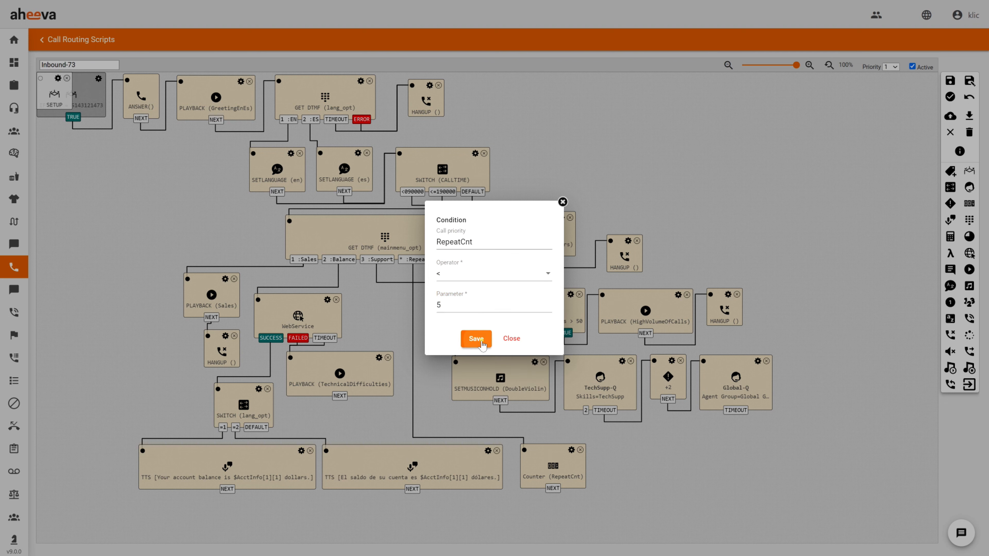
drag(63, 78, 131, 215)
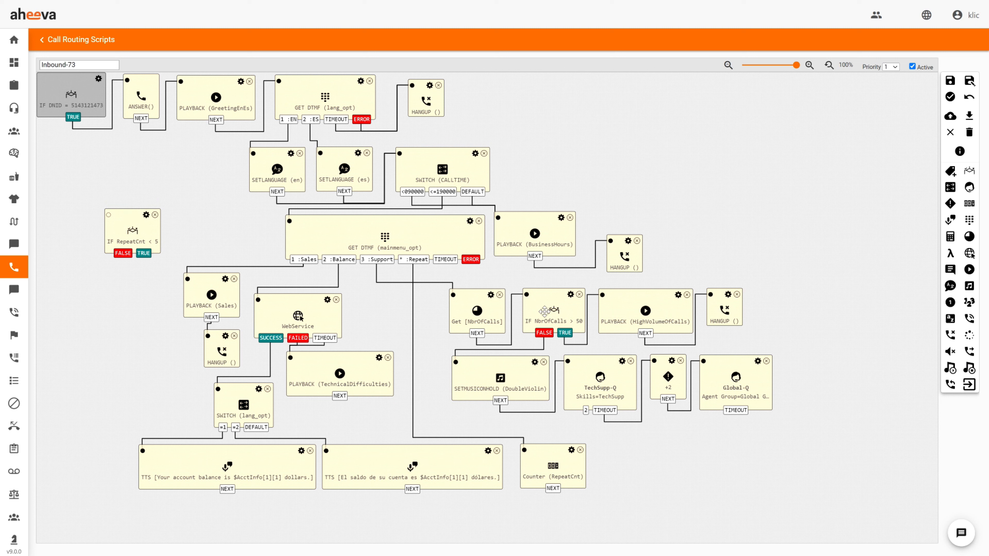
drag(552, 492, 108, 216)
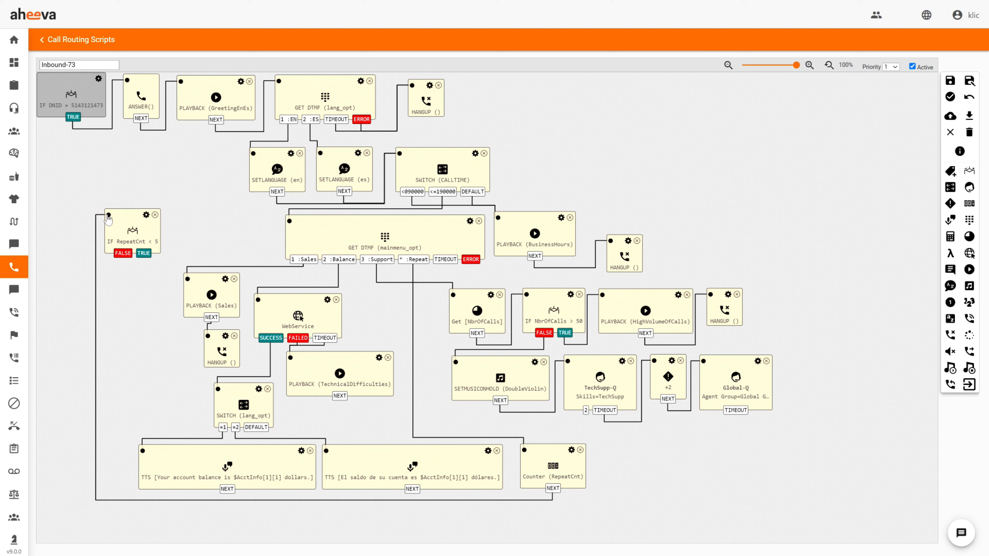
Step: Add a Playback block for Goodbye below the RepeatCnt condition and link it to the condition's FALSE output
click(969, 269)
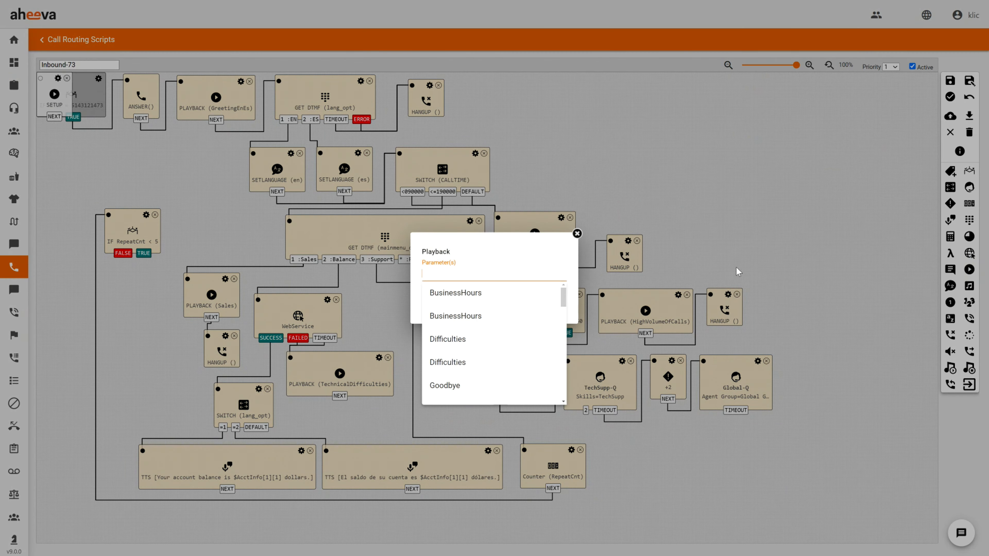
click(444, 385)
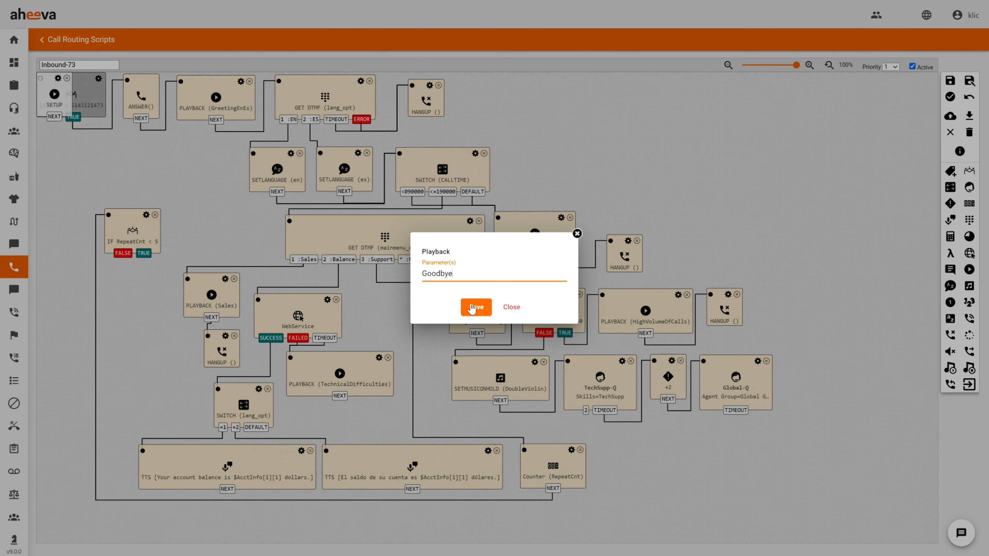
click(476, 310)
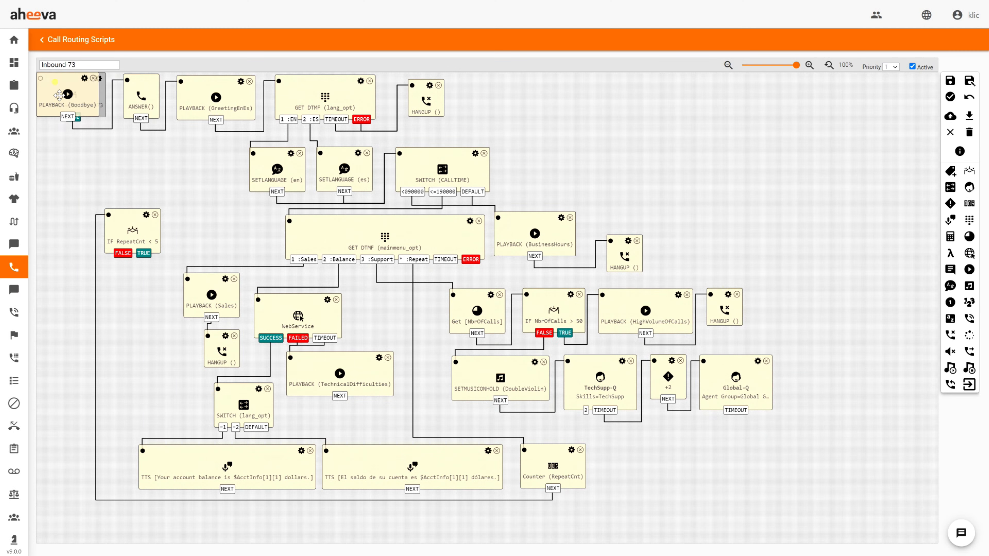
drag(58, 93, 125, 290)
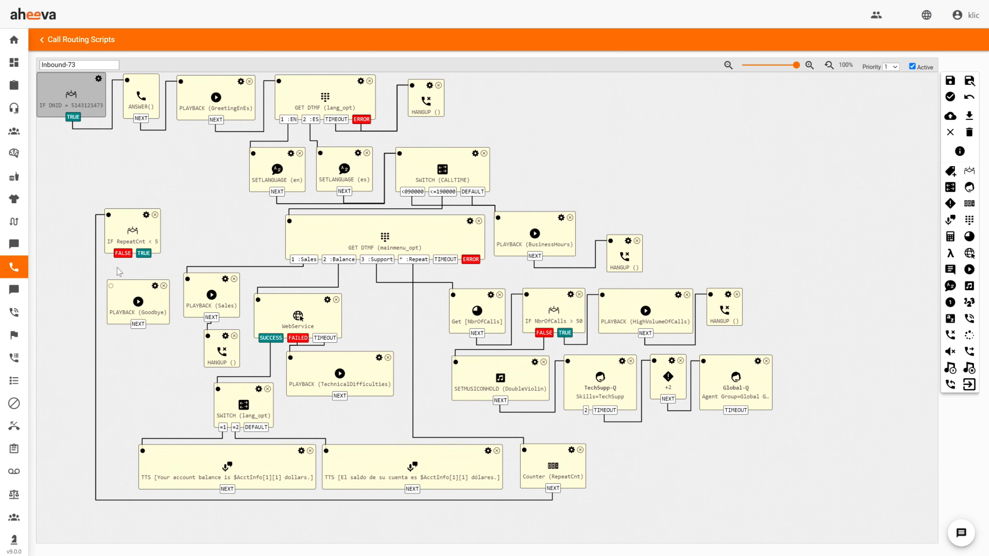
drag(112, 287, 123, 253)
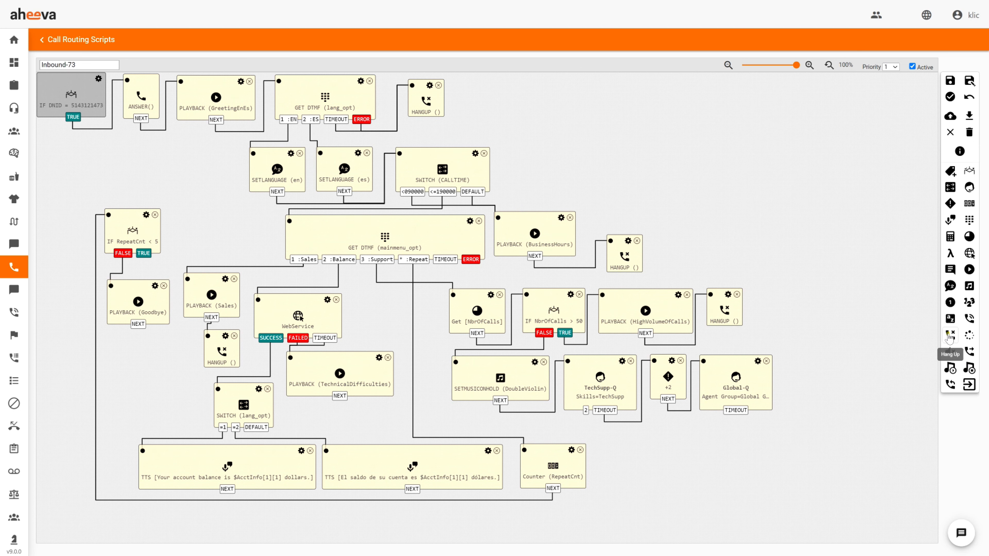
Step: Add a Hang Up block below the Goodbye playback and connect the playback's NEXT output to it
click(950, 335)
click(476, 306)
drag(42, 84, 139, 324)
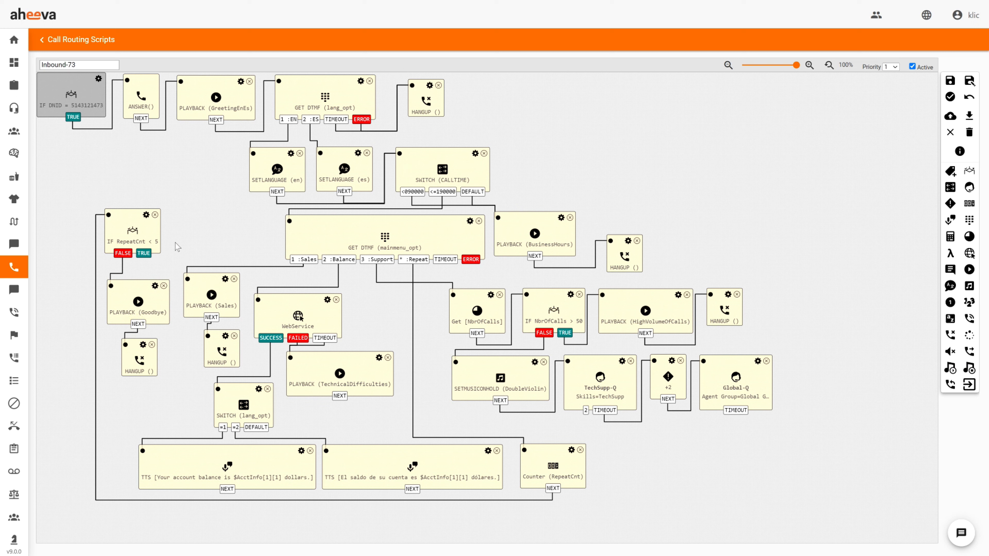
Step: Connect the RepeatCnt condition's TRUE output back to the main menu block and move the condition slightly up
drag(290, 225, 290, 223)
drag(119, 215, 120, 204)
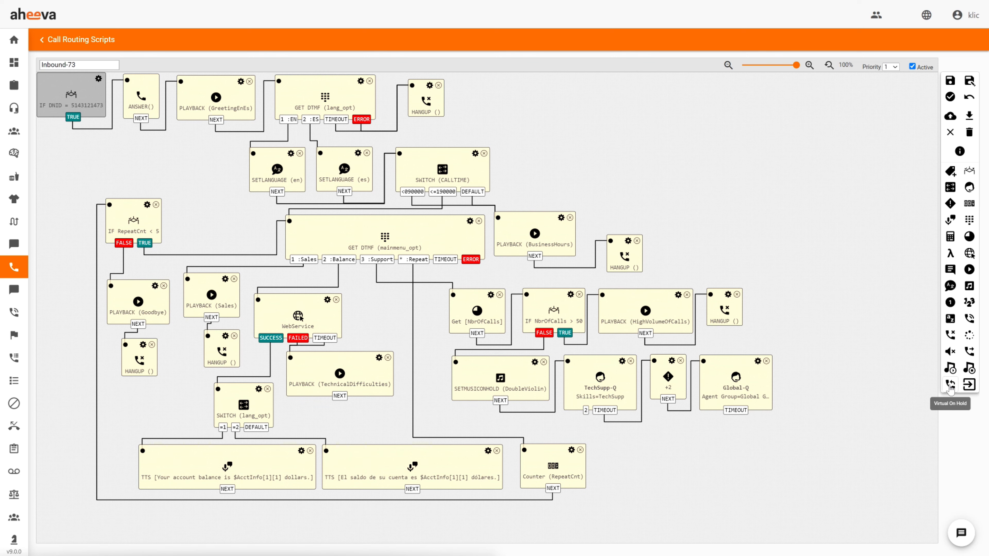
Step: Add a Virtual On Hold block with phone number $ANI, caller ID AheevaTech and trunk trk66603
click(950, 385)
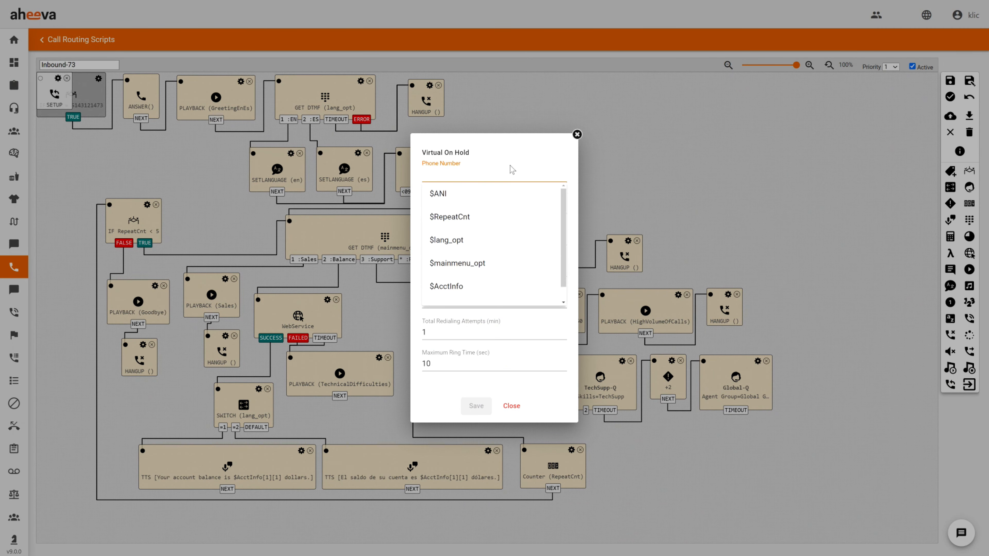
click(500, 153)
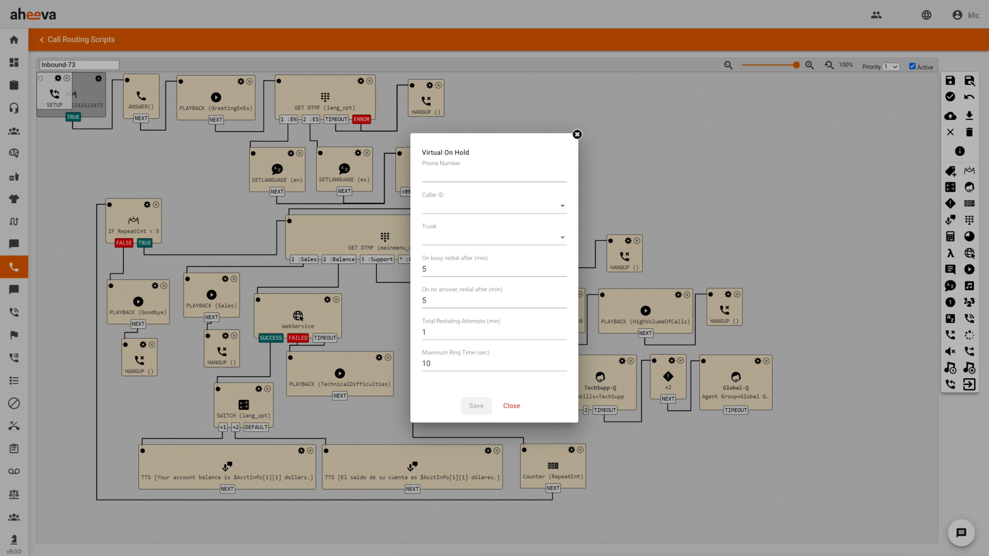
click(457, 177)
click(458, 193)
click(463, 209)
click(461, 210)
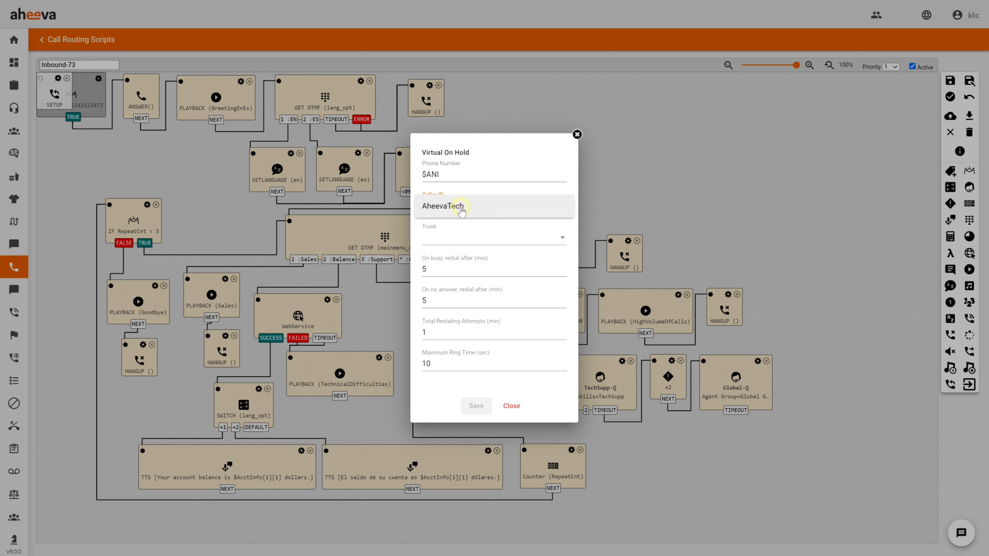
click(467, 239)
click(467, 260)
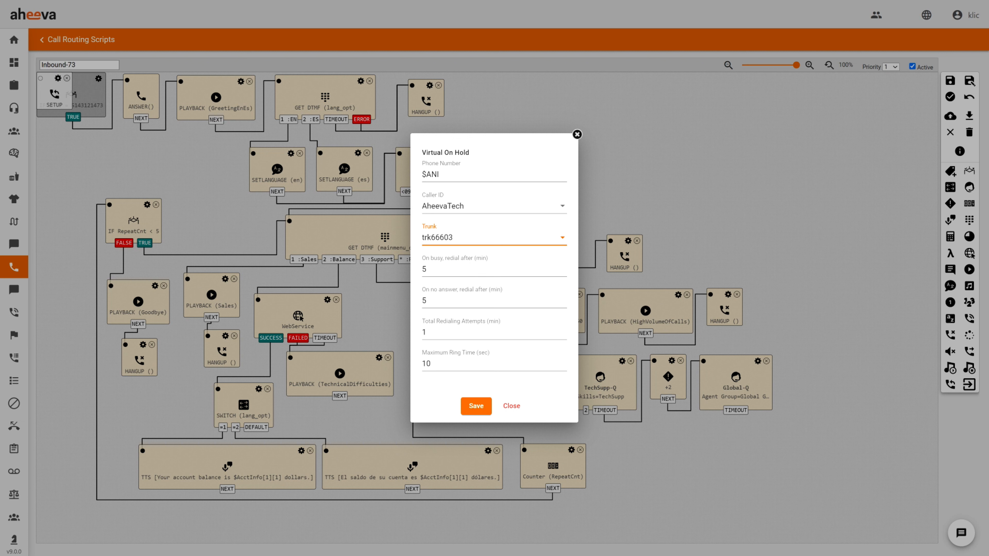
Step: Set the Virtual On Hold block's total redialing attempts to 10 and maximum ring time to 30 seconds, and save it
click(456, 332)
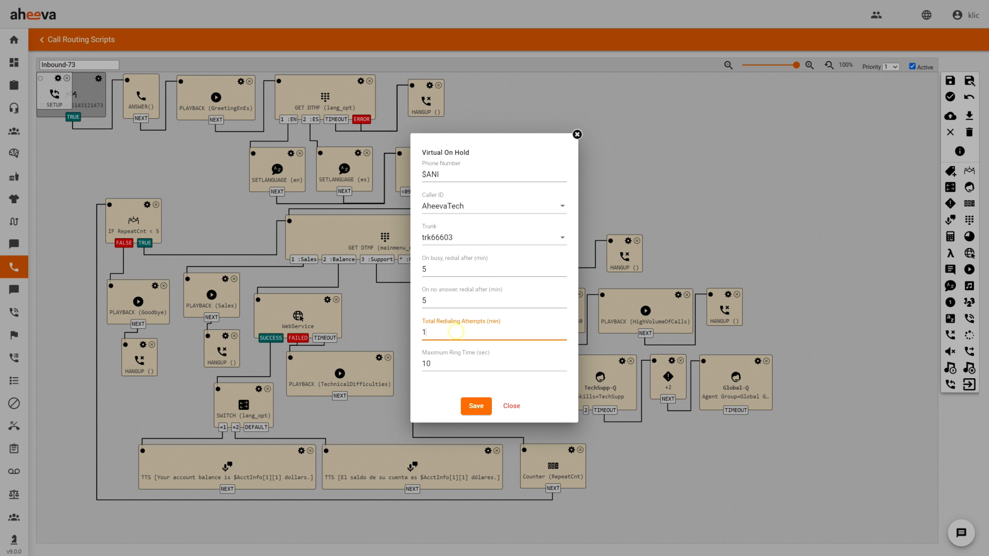
text(0)
double_click(437, 363)
text(30)
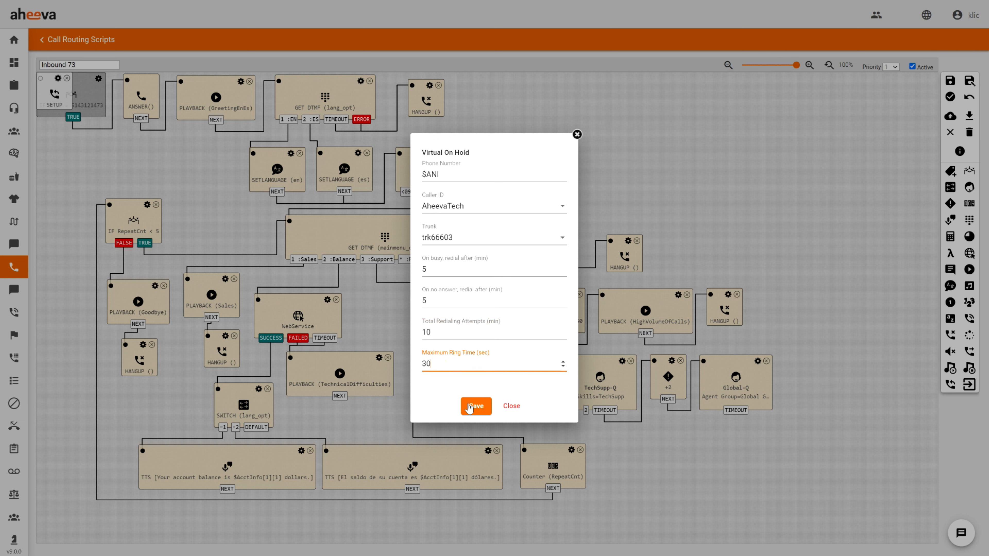
click(470, 407)
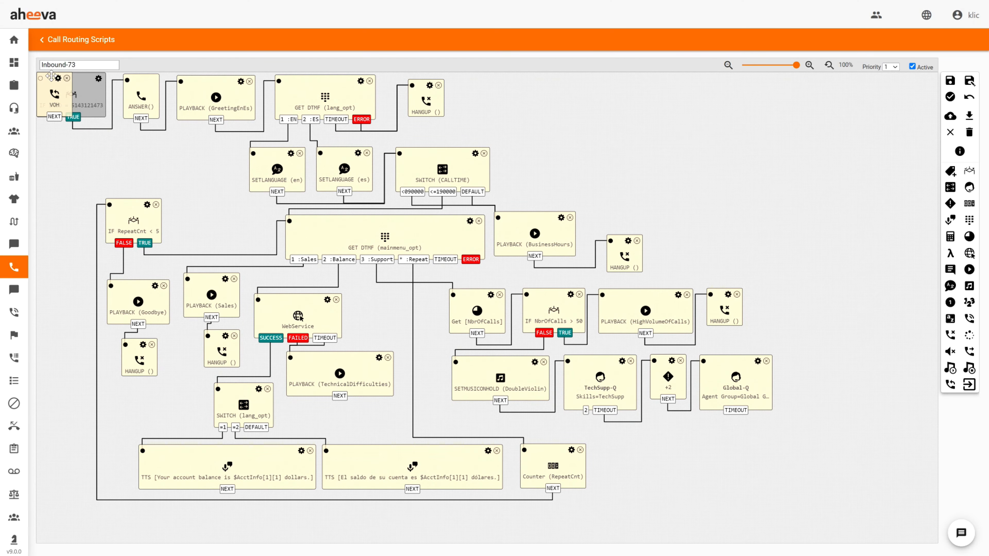
Step: Place the VOH block beside the RepeatCnt counter and connect the TechSupp-Q block's exit digit 2 output to it
drag(51, 86, 626, 455)
drag(585, 410, 619, 452)
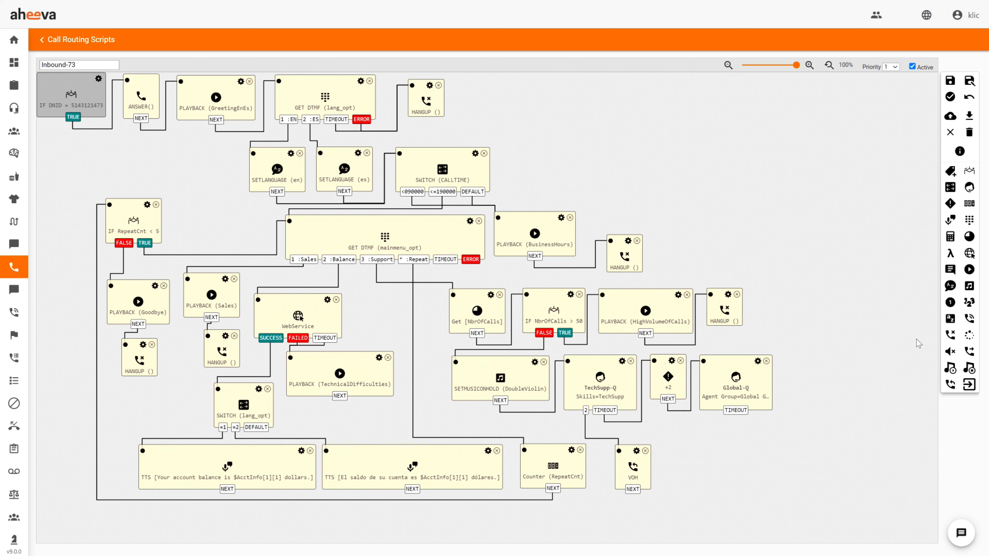
Step: Add a Hangup block below Global-Q, connect Global-Q's TIMEOUT output to it, and save the script
click(951, 335)
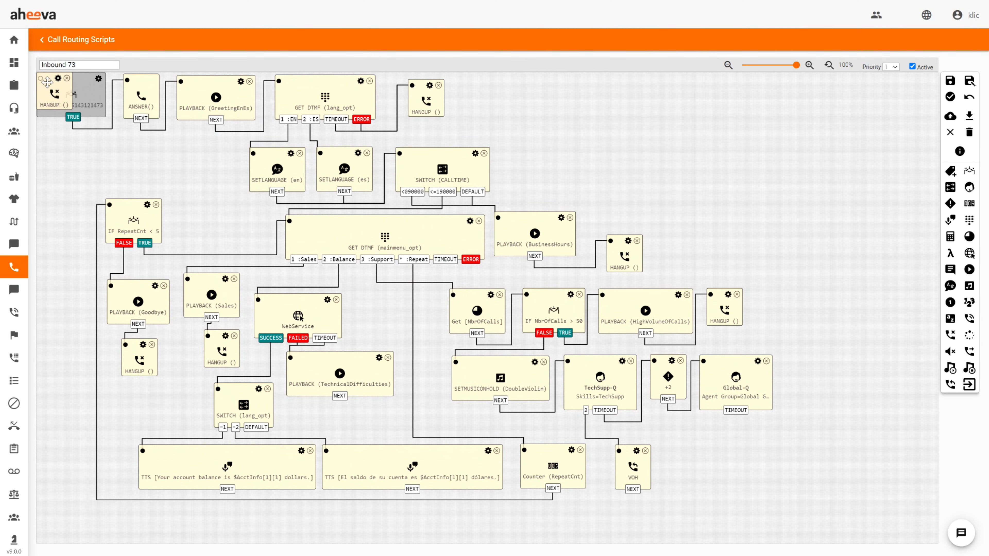
drag(48, 84, 693, 459)
drag(736, 410, 685, 457)
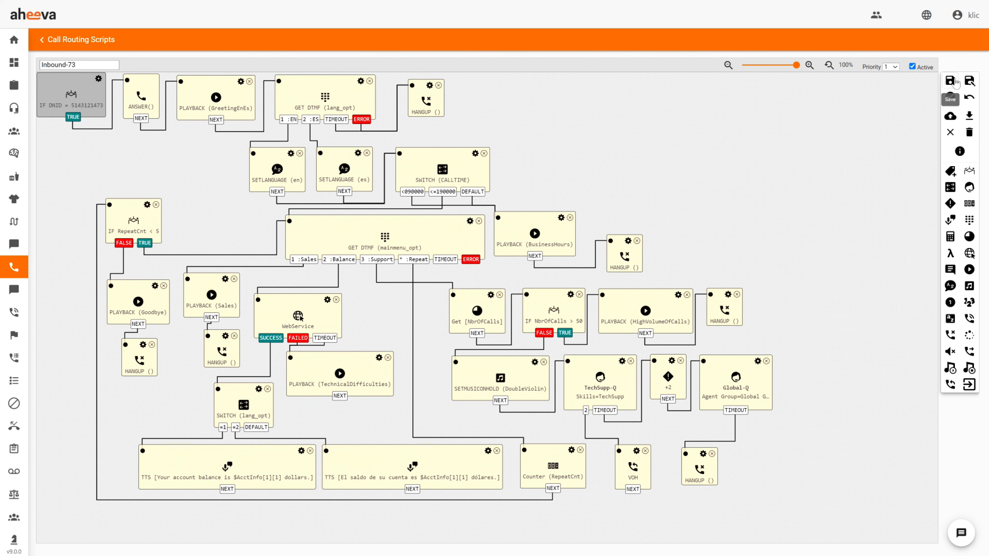
click(954, 81)
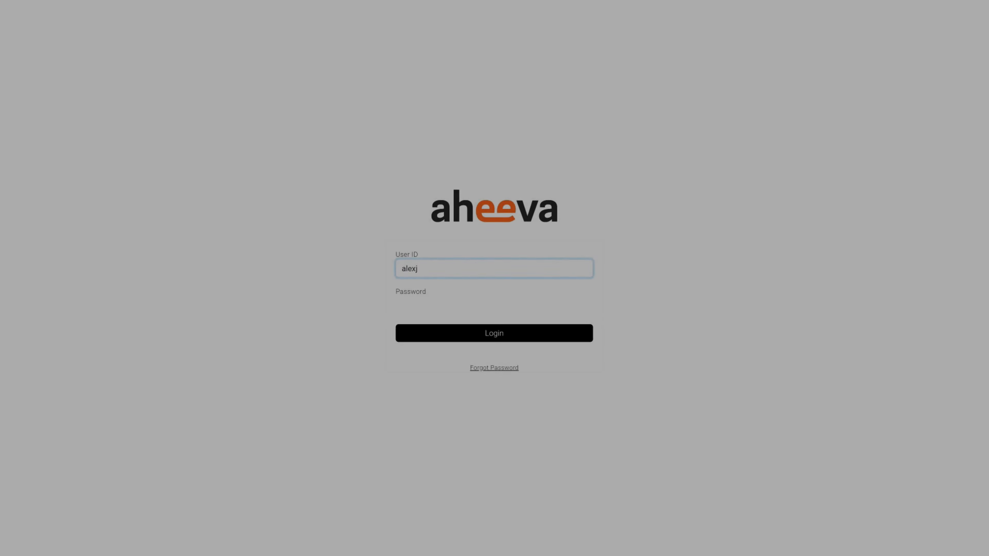
Step: Switch to the Aheeva agent login page, enter the agent's account password and log in
key(Tab)
text(••••••••••)
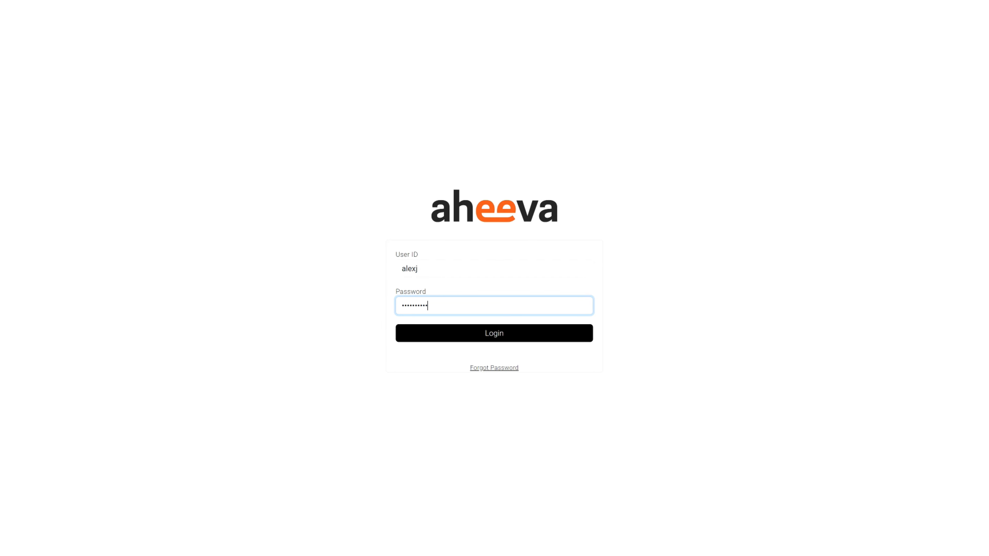
click(441, 335)
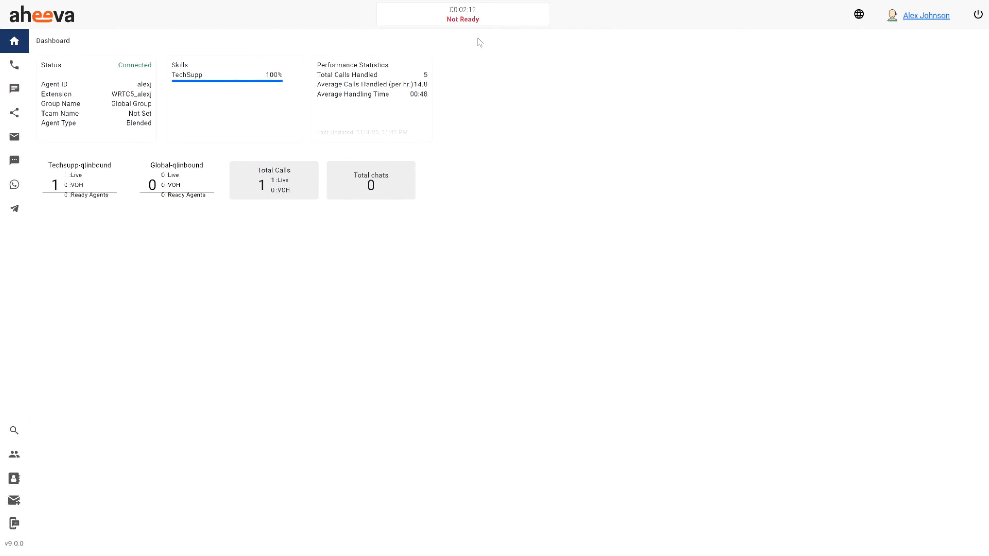
Step: Set the agent's status to Ready to receive the queued TechSupp call, and hang up the call once it is handled
click(470, 21)
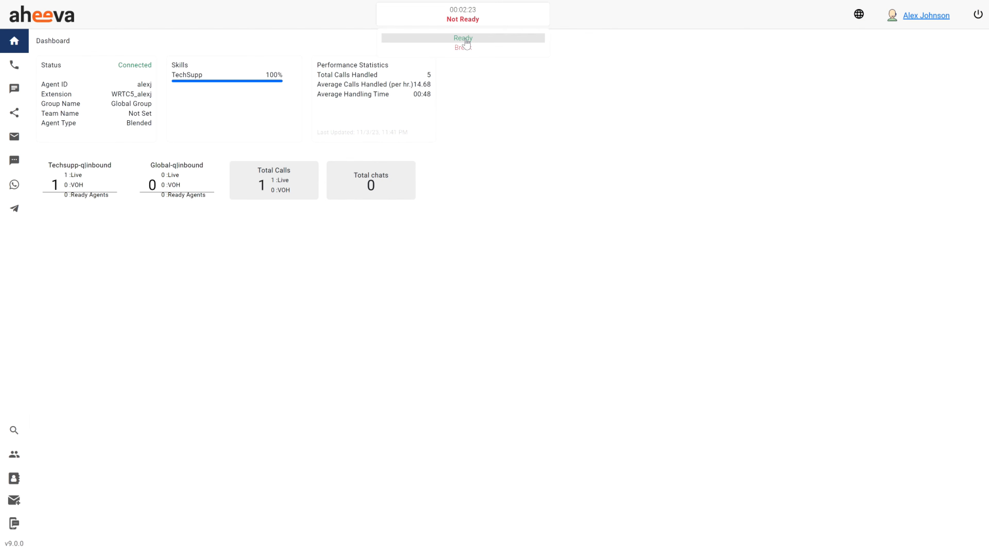
click(466, 39)
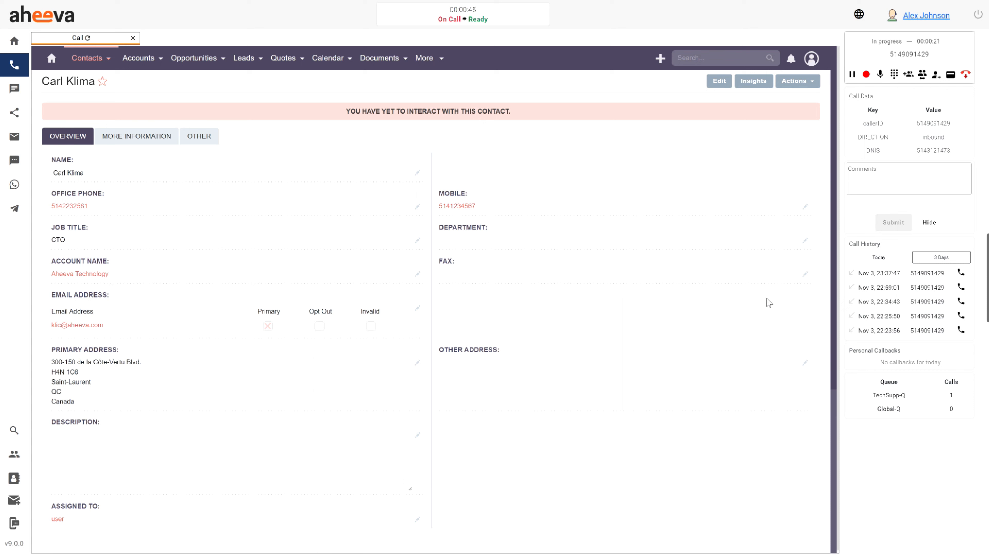
click(966, 75)
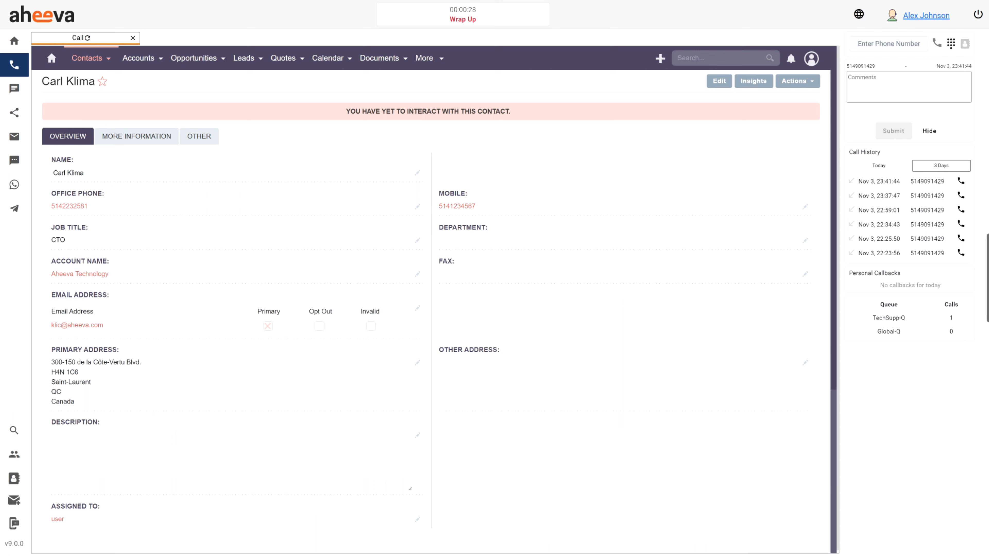